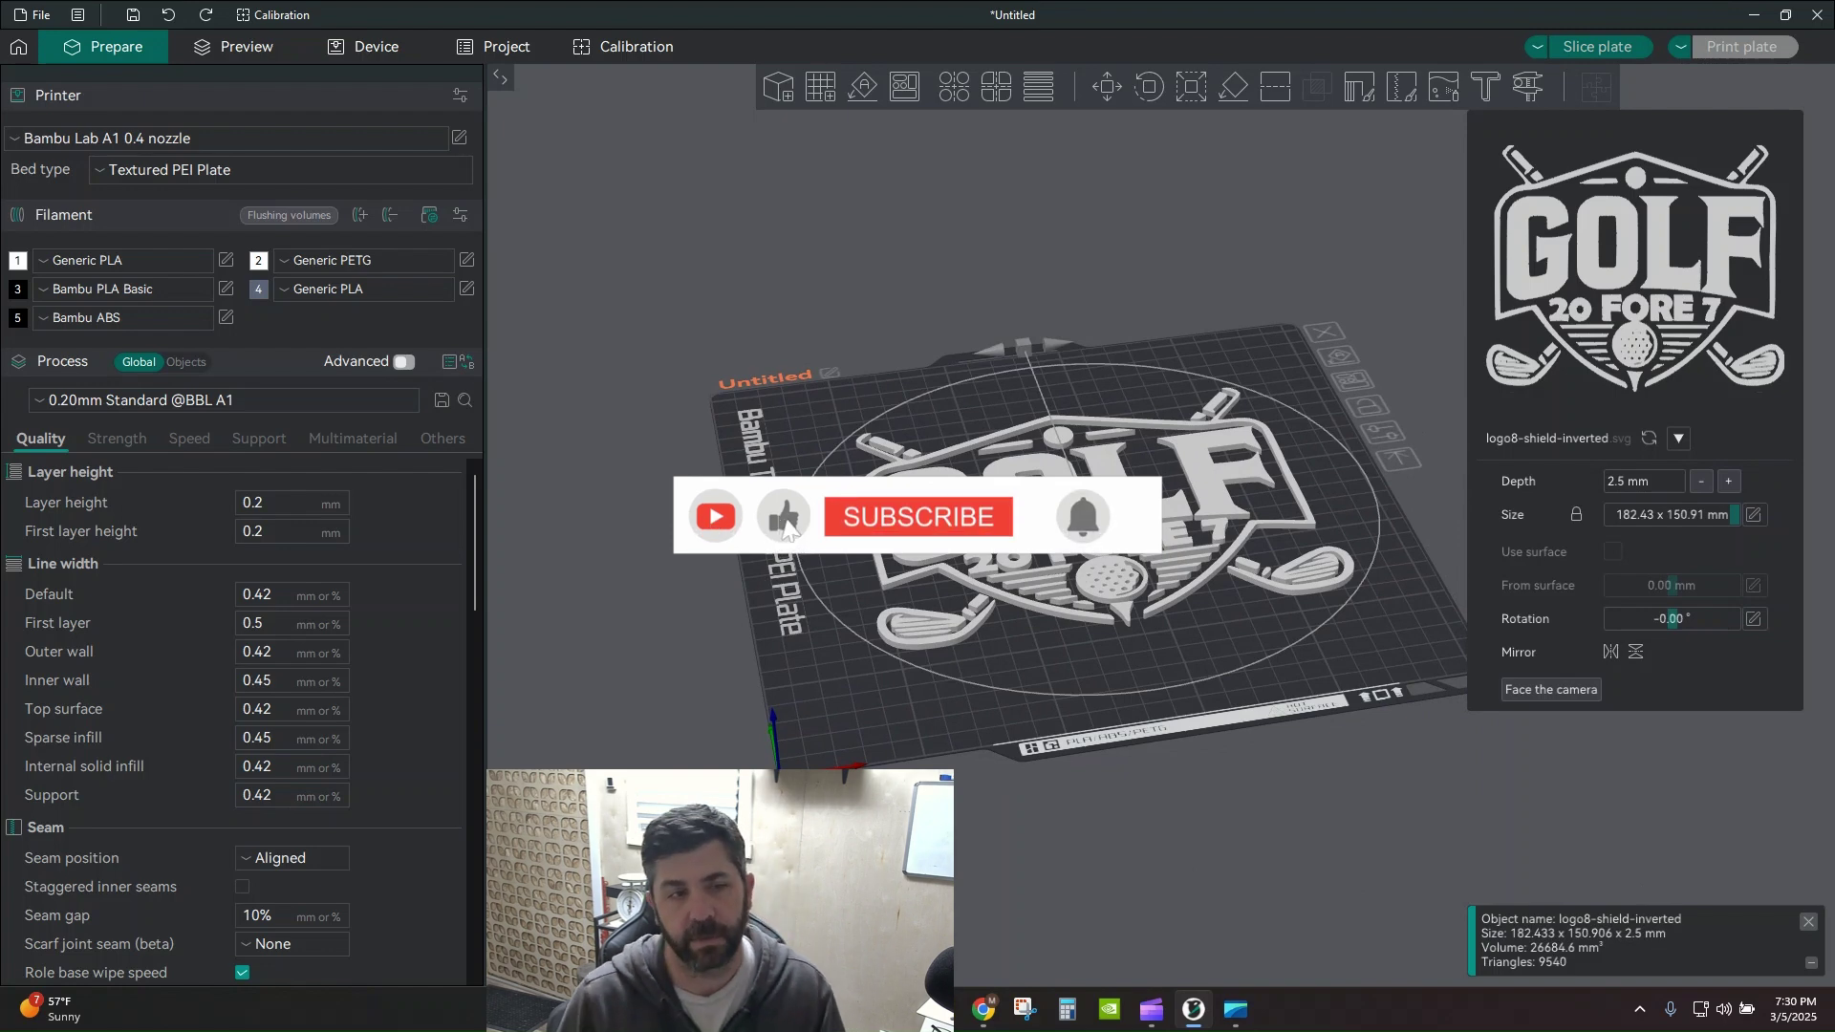
# - Orbit the view to look down on the GOLF logo on the plate
pyautogui.moveTo(1129, 801); pyautogui.dragTo(1087, 822)
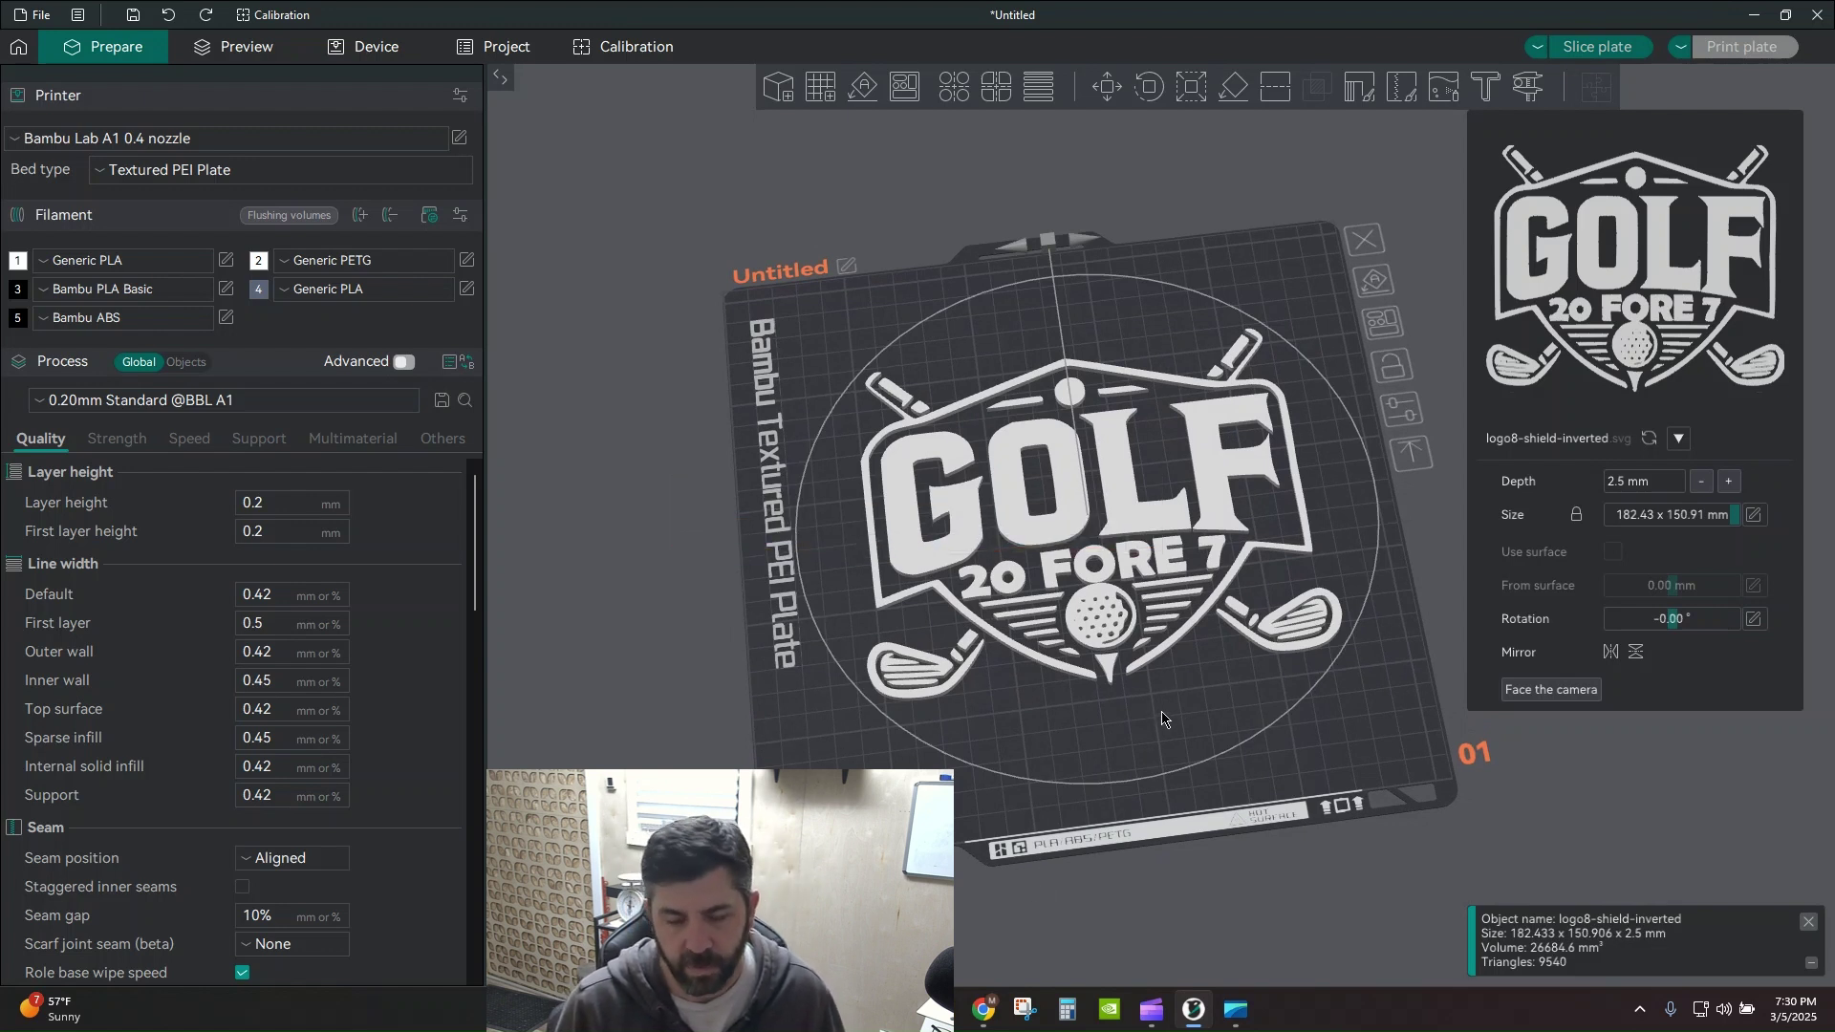
# - Delete the GOLF logo and switch to a top-down view of the empty plate
pyautogui.press('Delete')
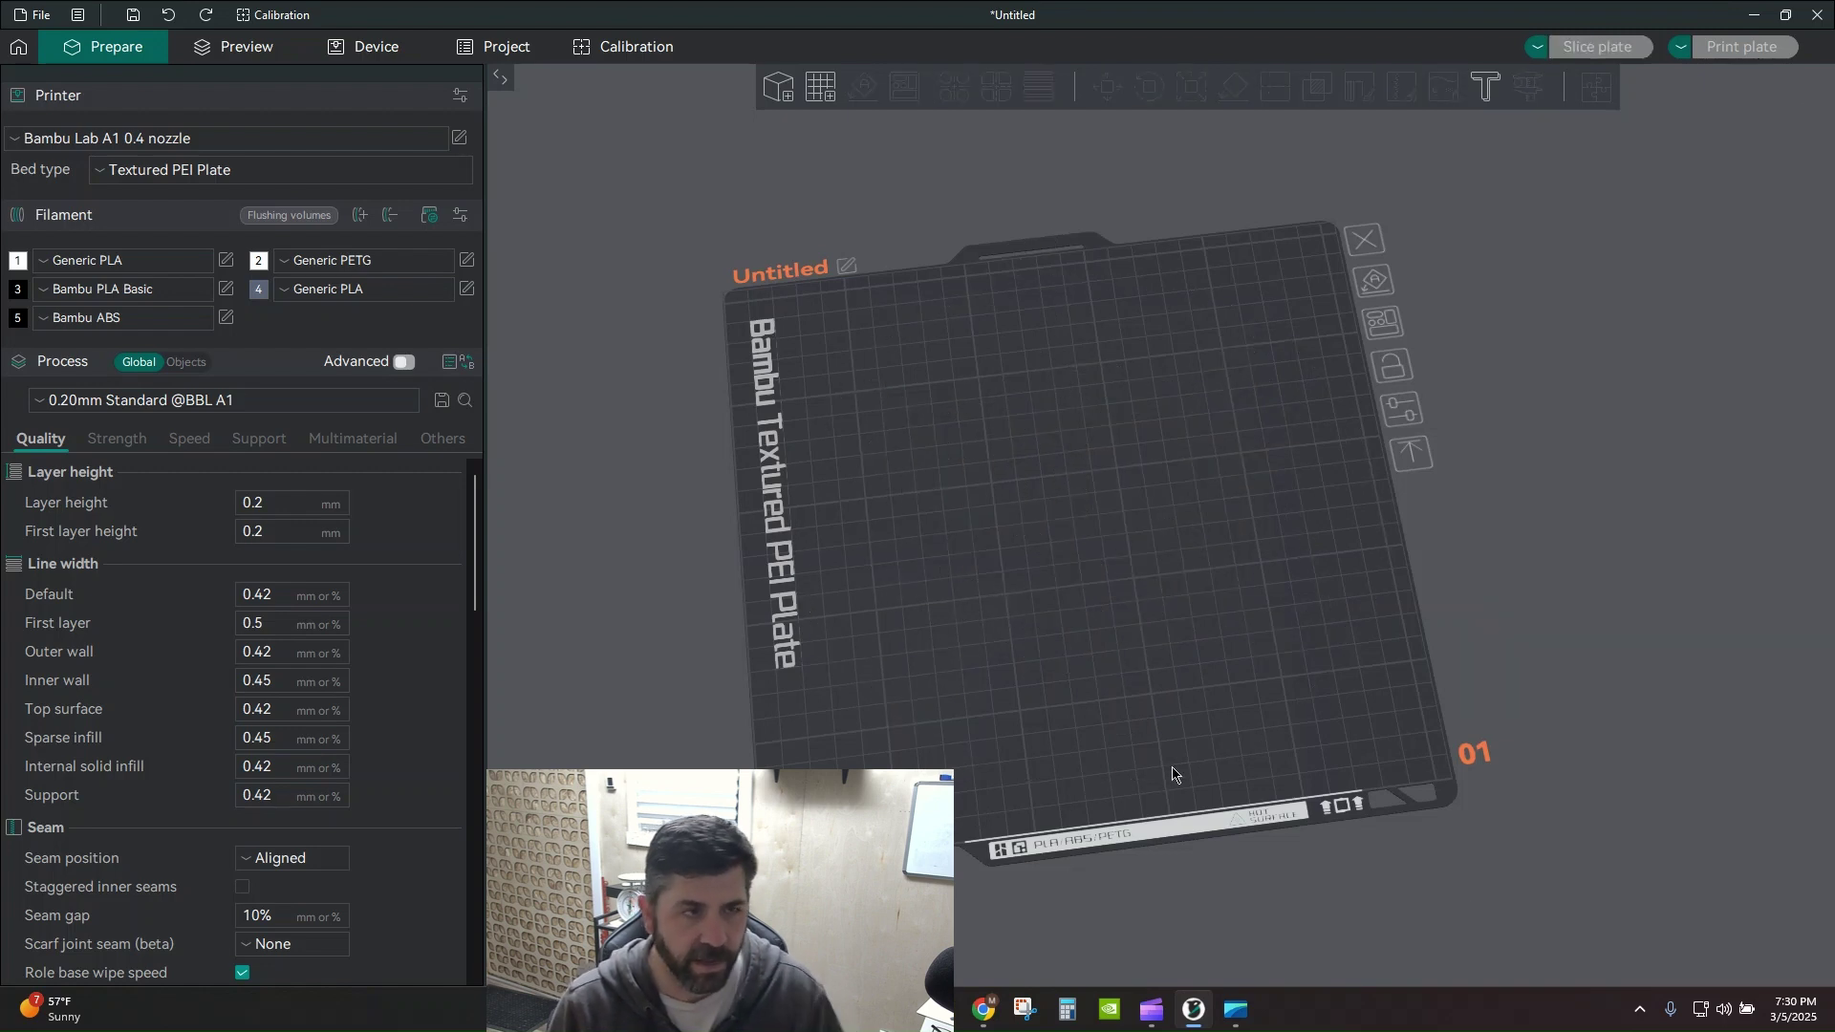
pyautogui.press('3')
pyautogui.press('1')
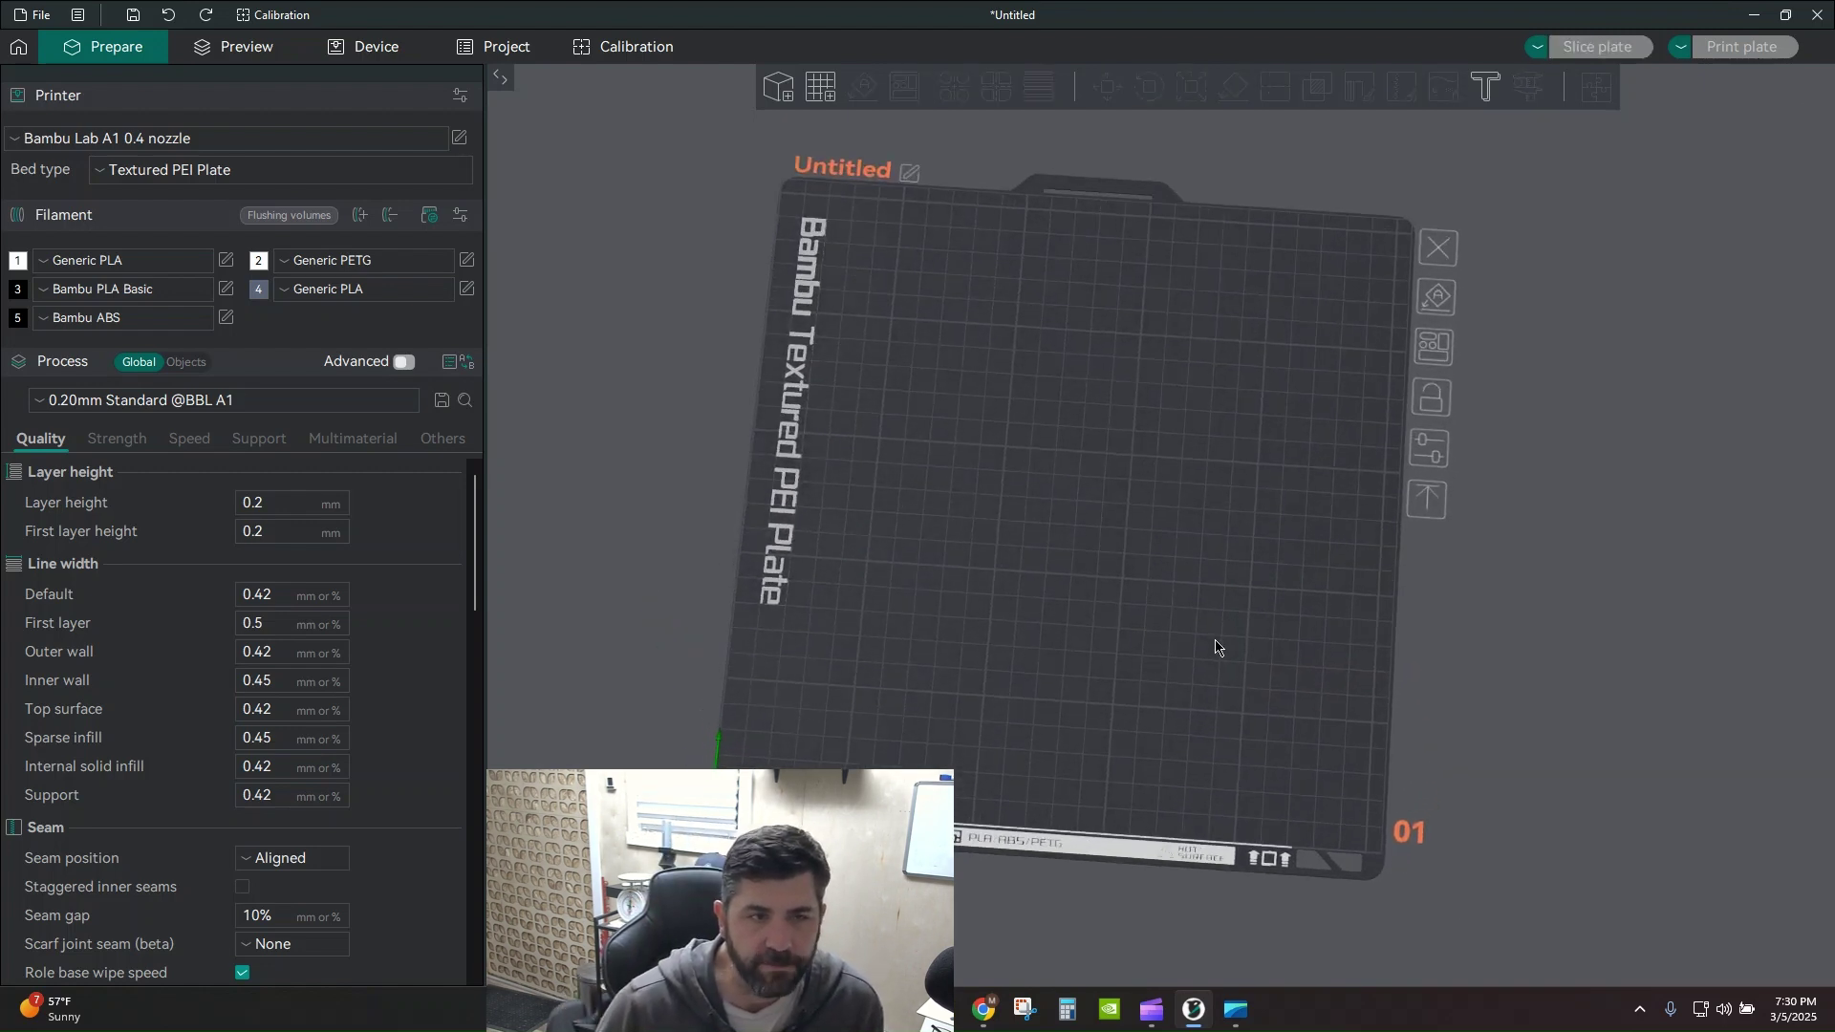
pyautogui.press('1')
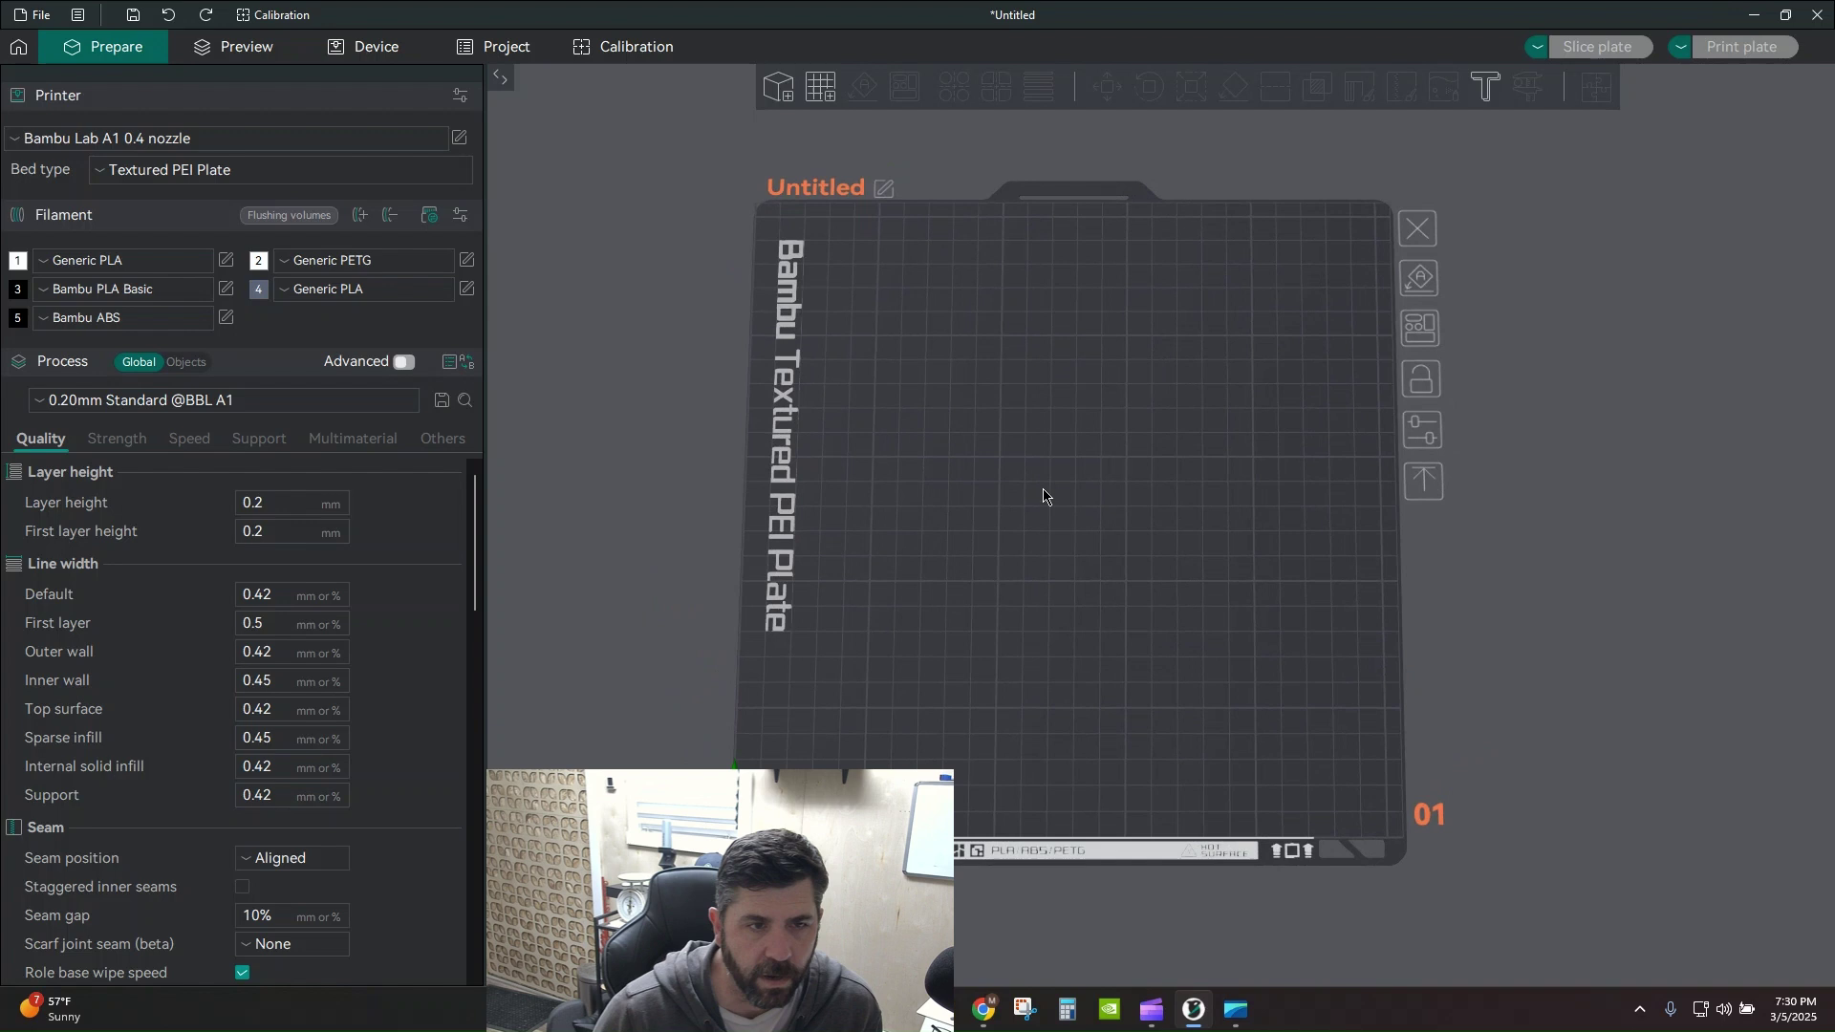
# - Add the logo8-shield-inverted SVG to the plate as an embossed shape
pyautogui.rightClick(1054, 484)
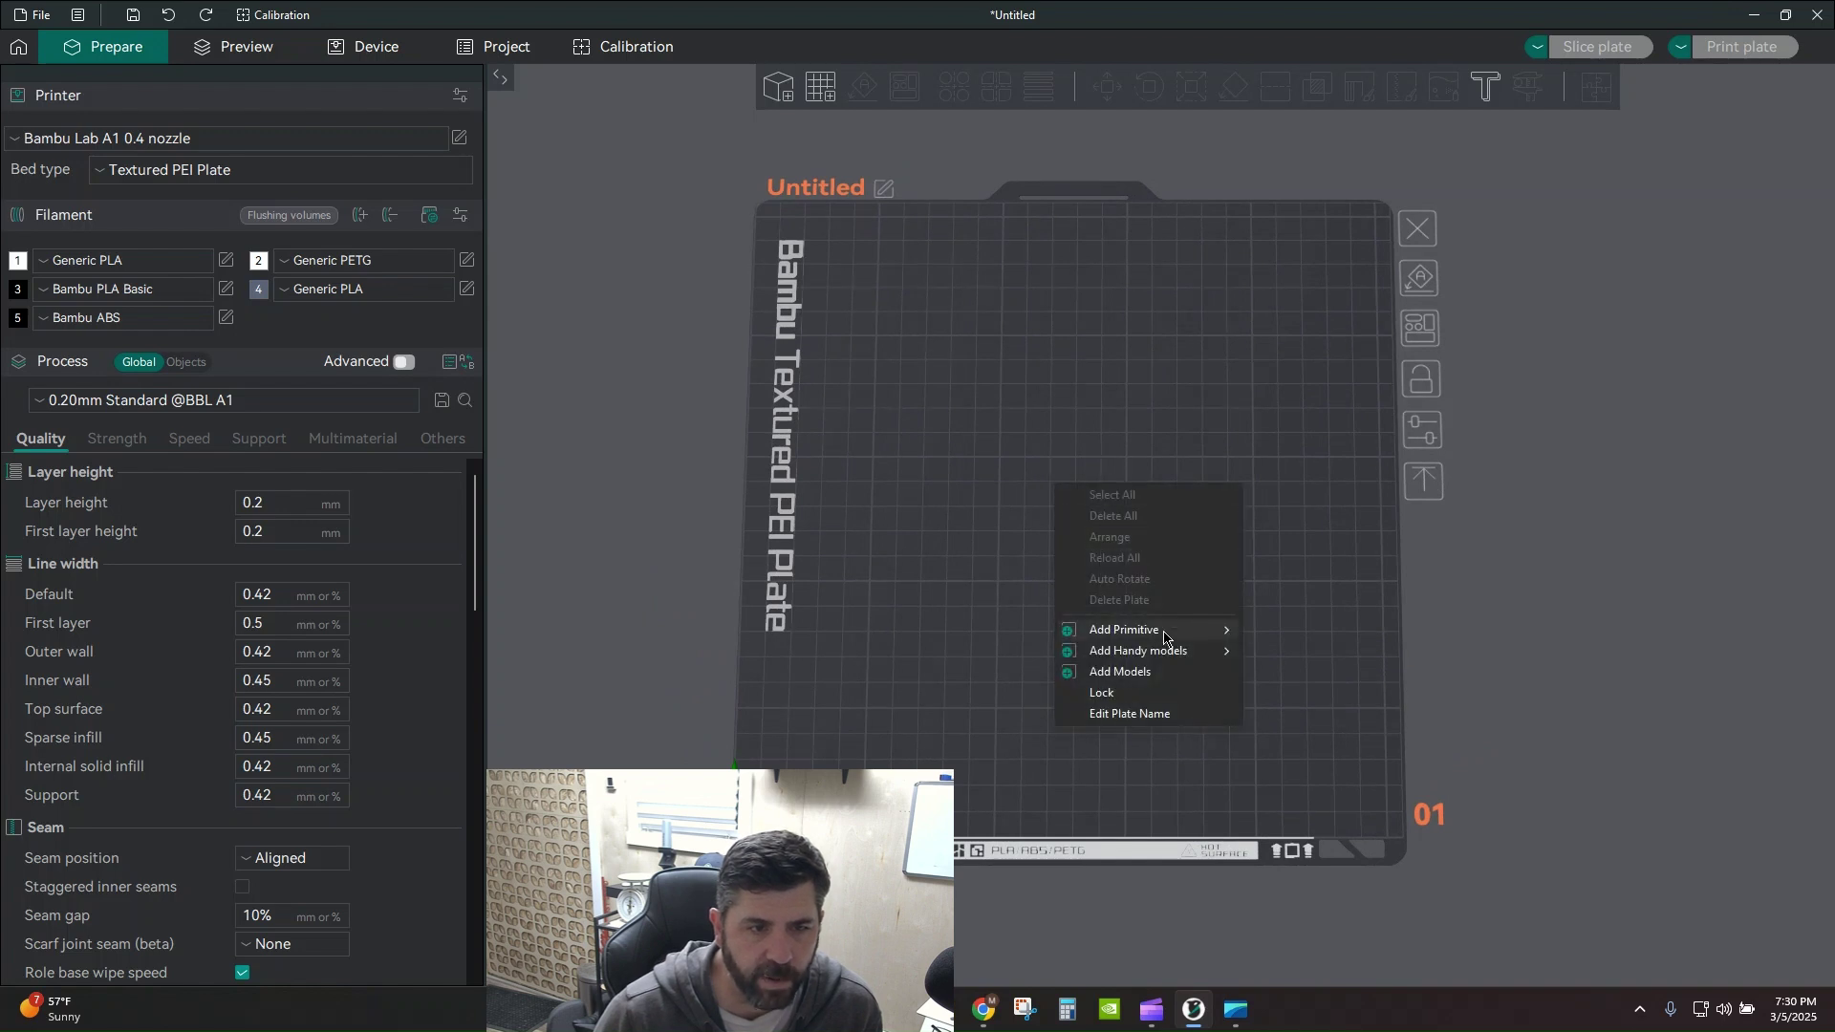
pyautogui.moveTo(1164, 638)
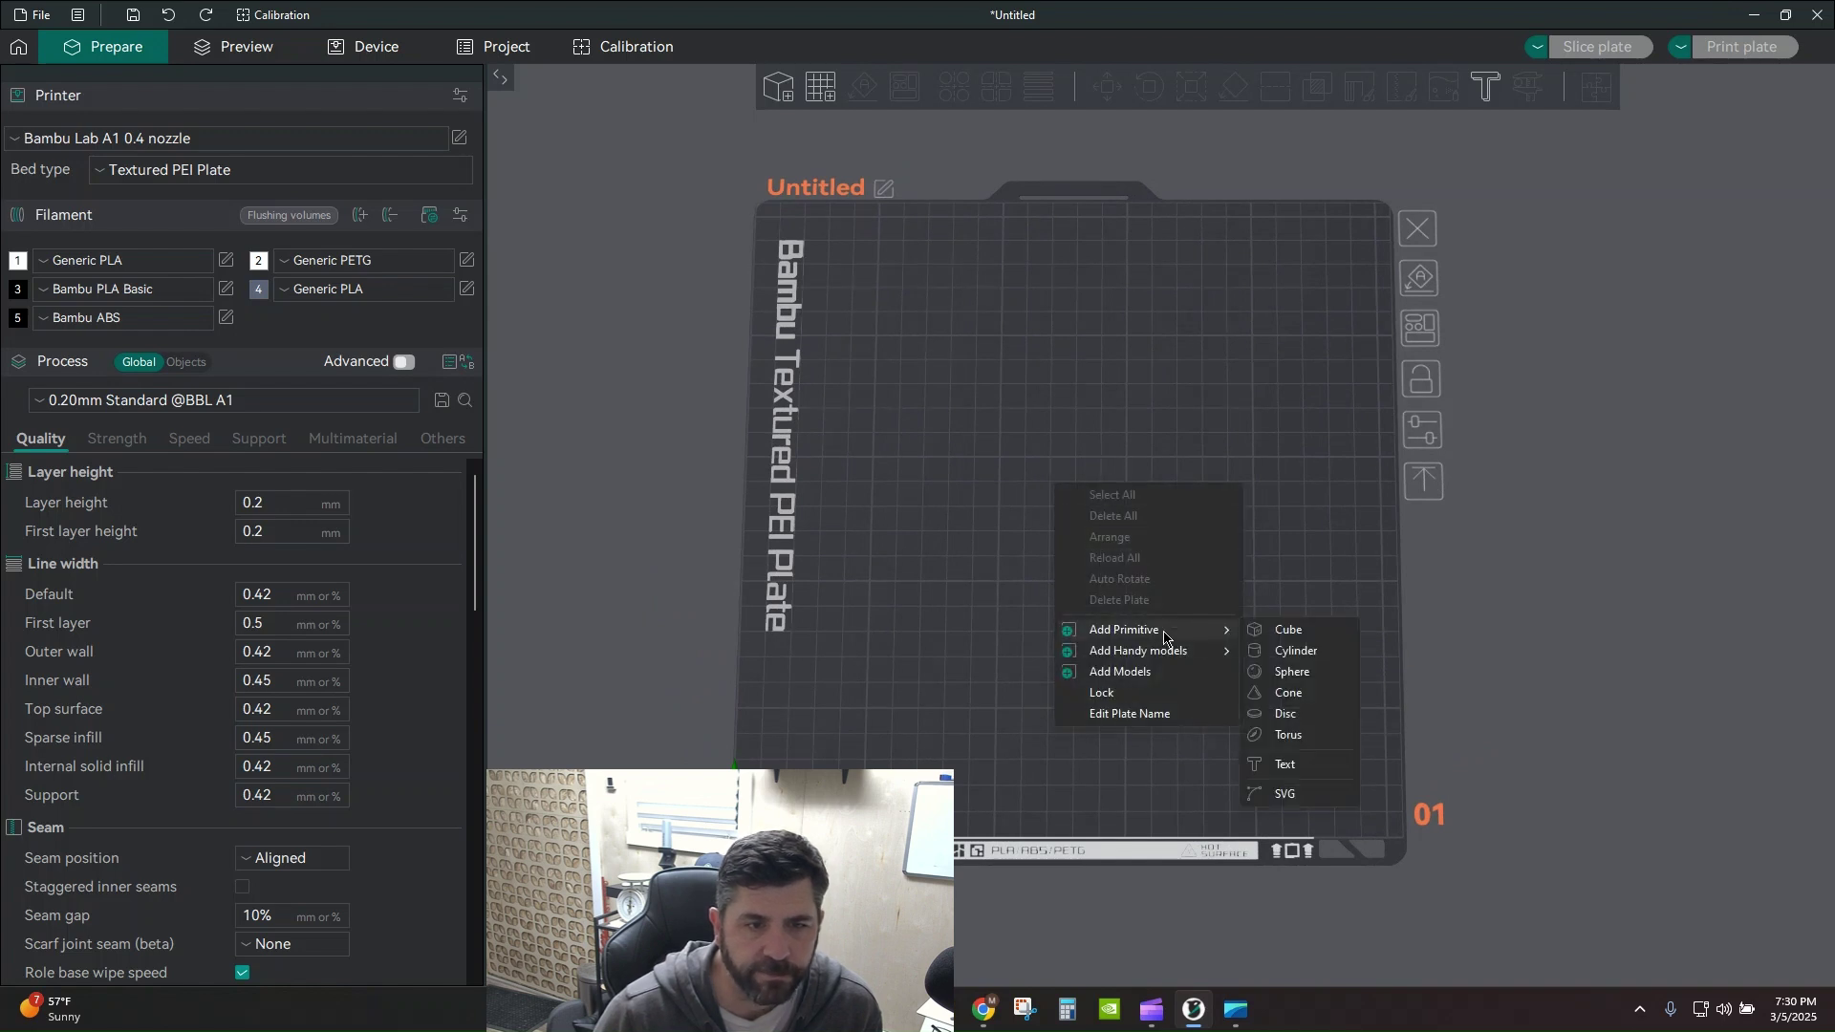
pyautogui.click(1294, 805)
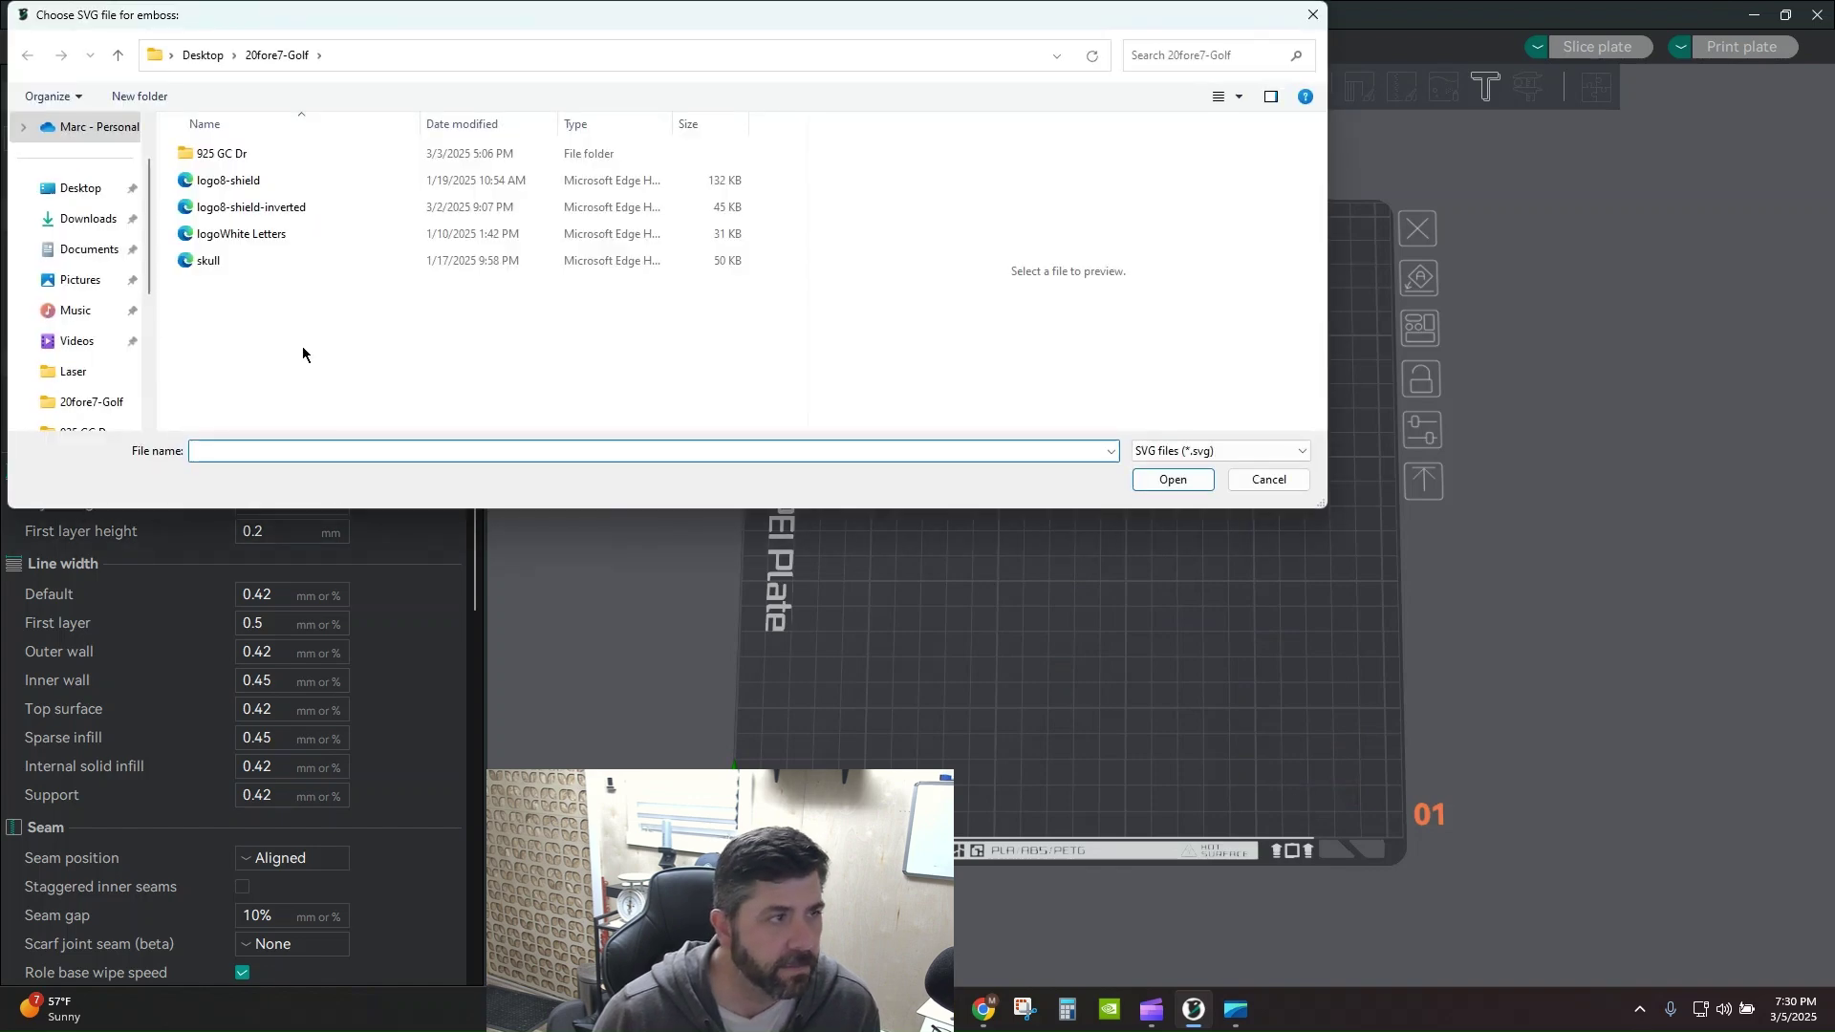
pyautogui.doubleClick(262, 208)
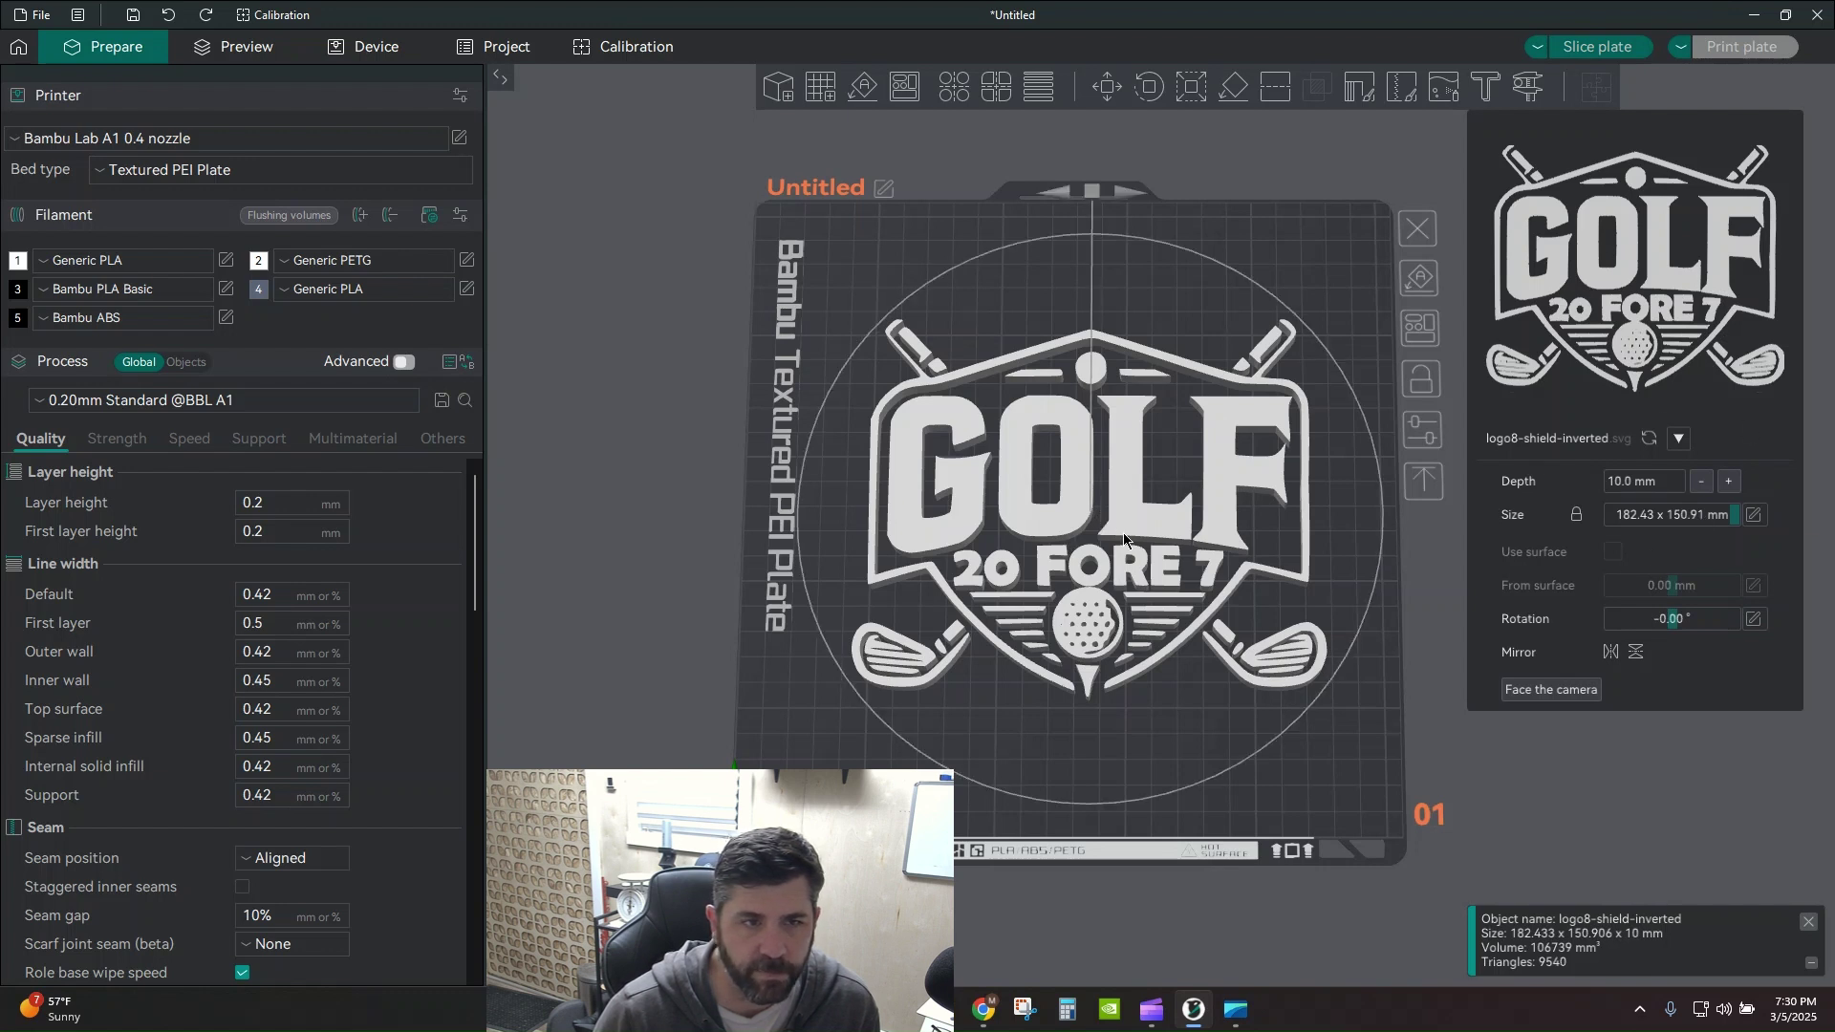
# - Nudge the logo slightly down and change its emboss depth to 2.5 mm
pyautogui.moveTo(1119, 538); pyautogui.dragTo(1119, 560)
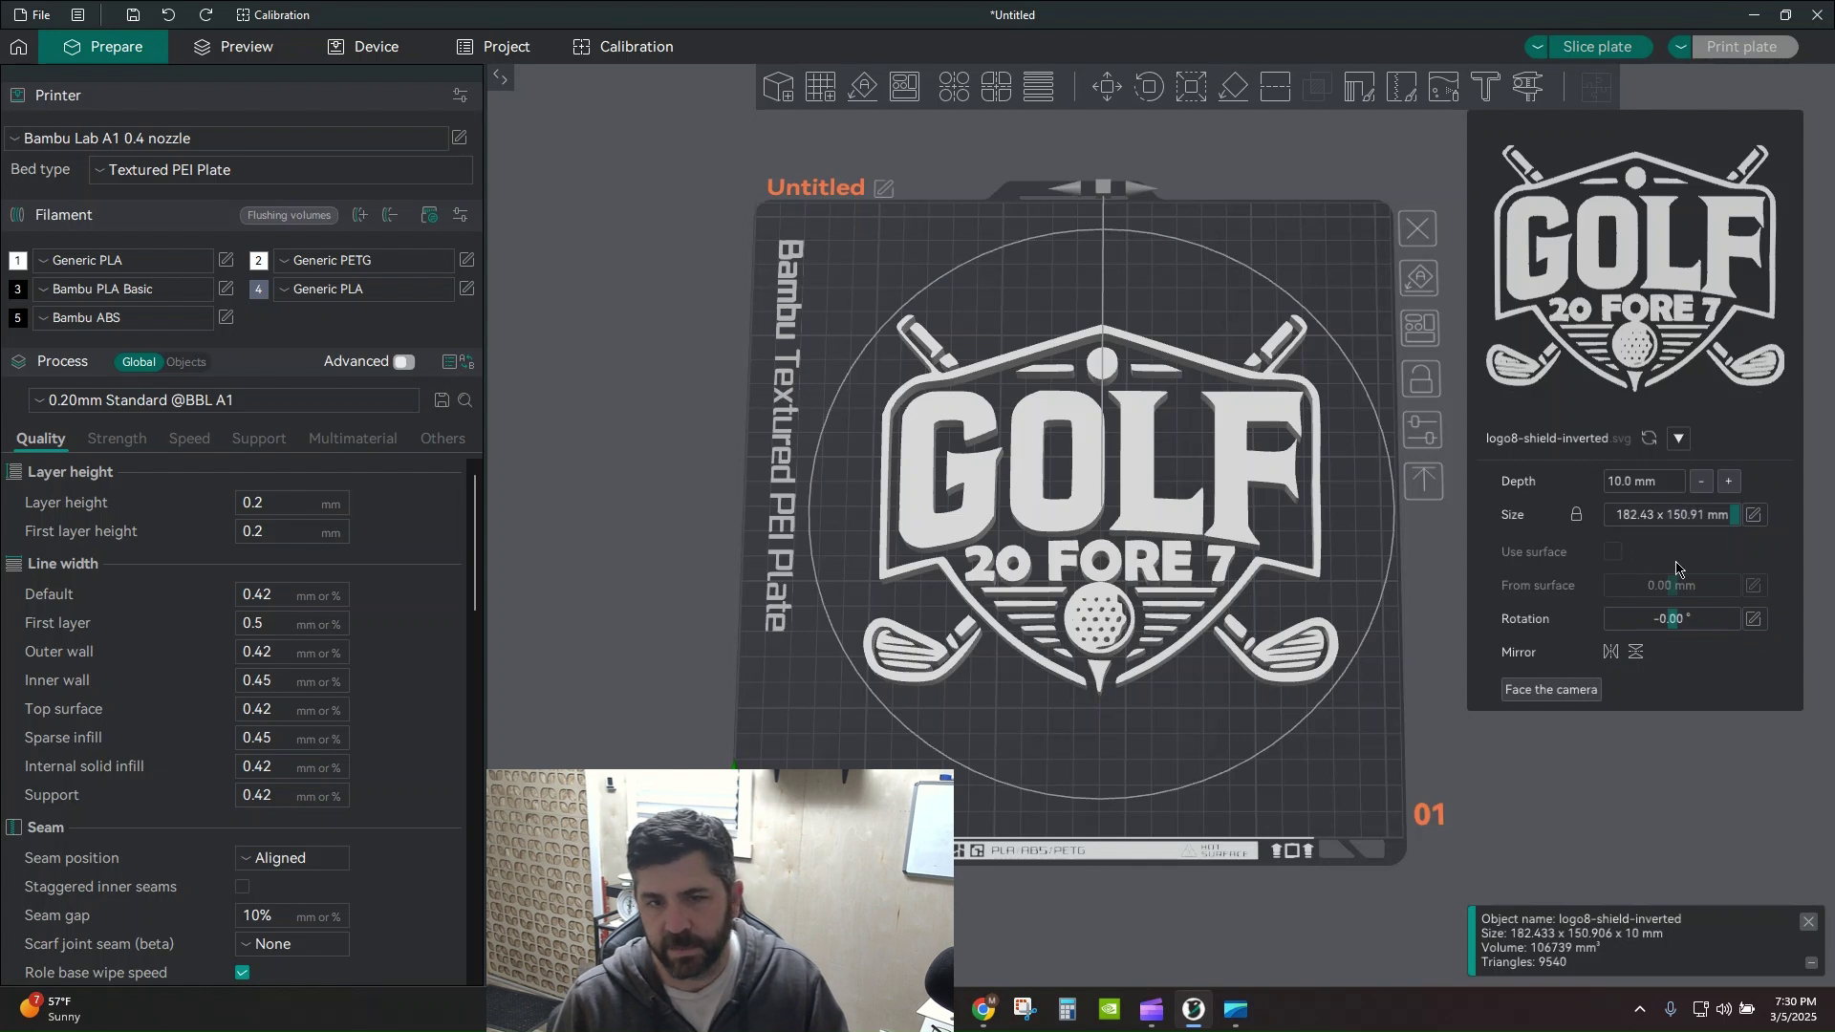
pyautogui.click(1651, 483)
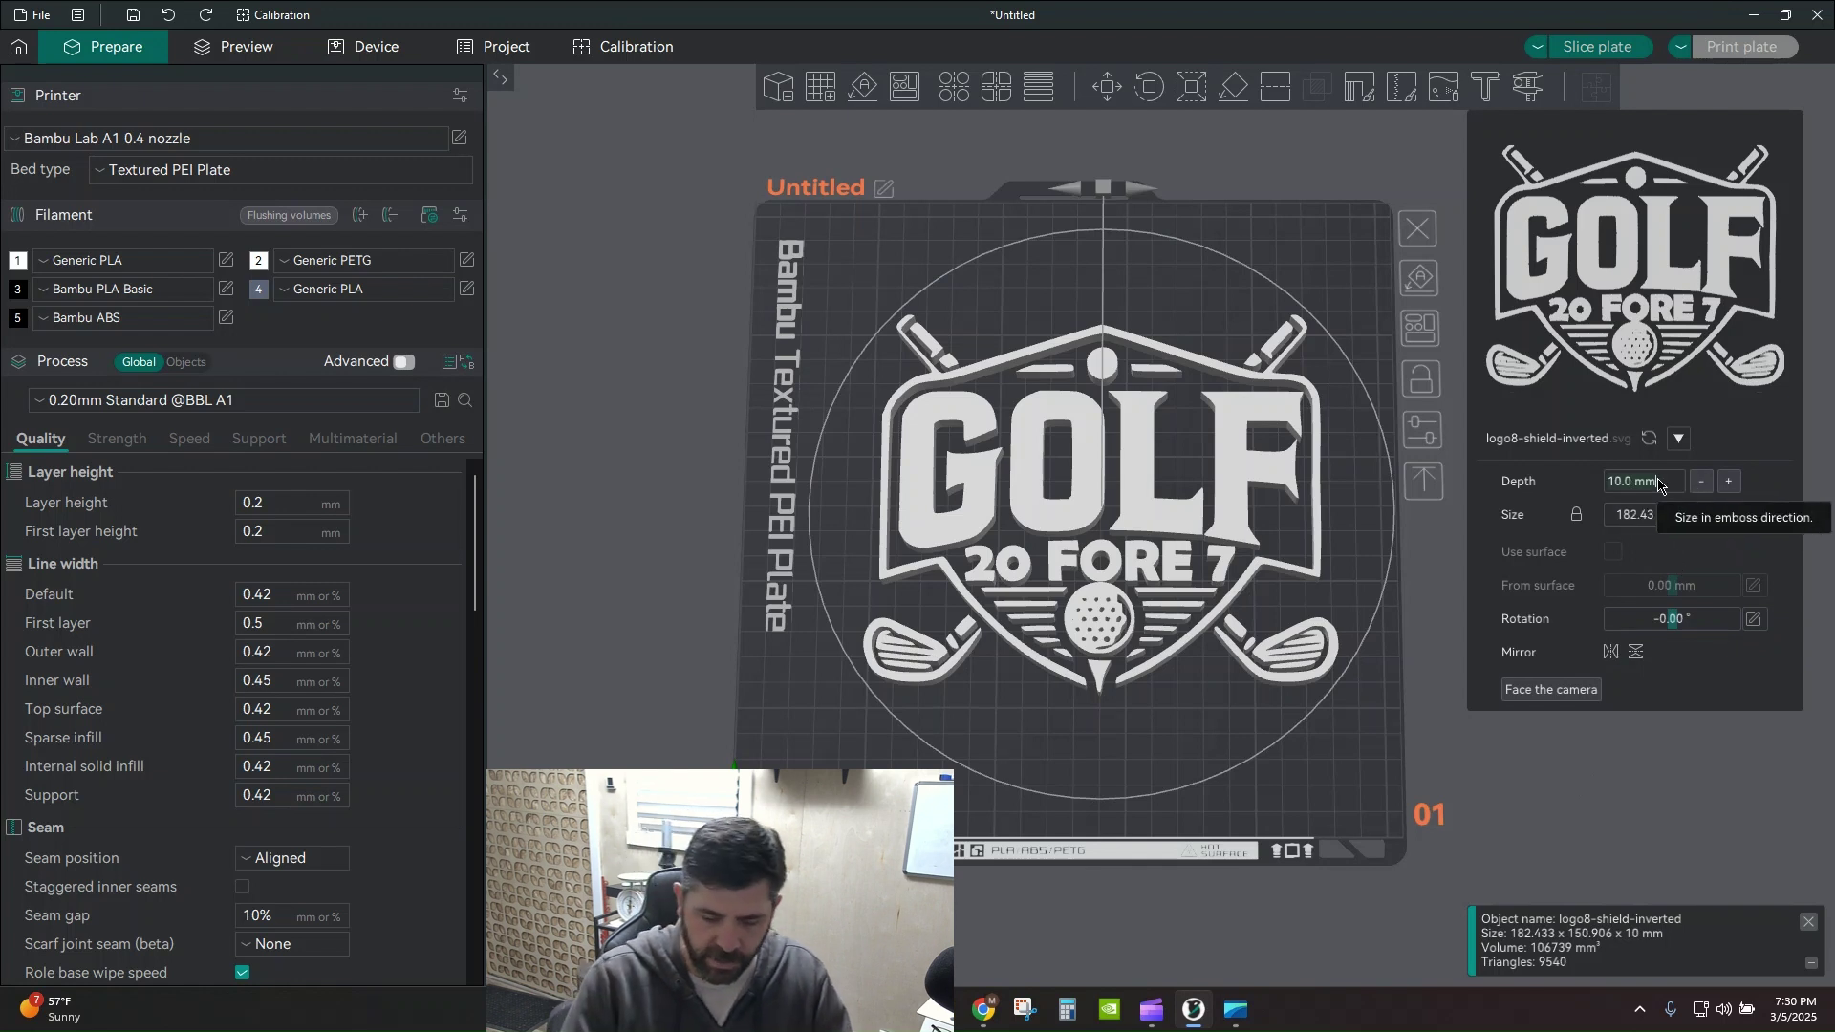
pyautogui.write('2.5')
pyautogui.press('Return')
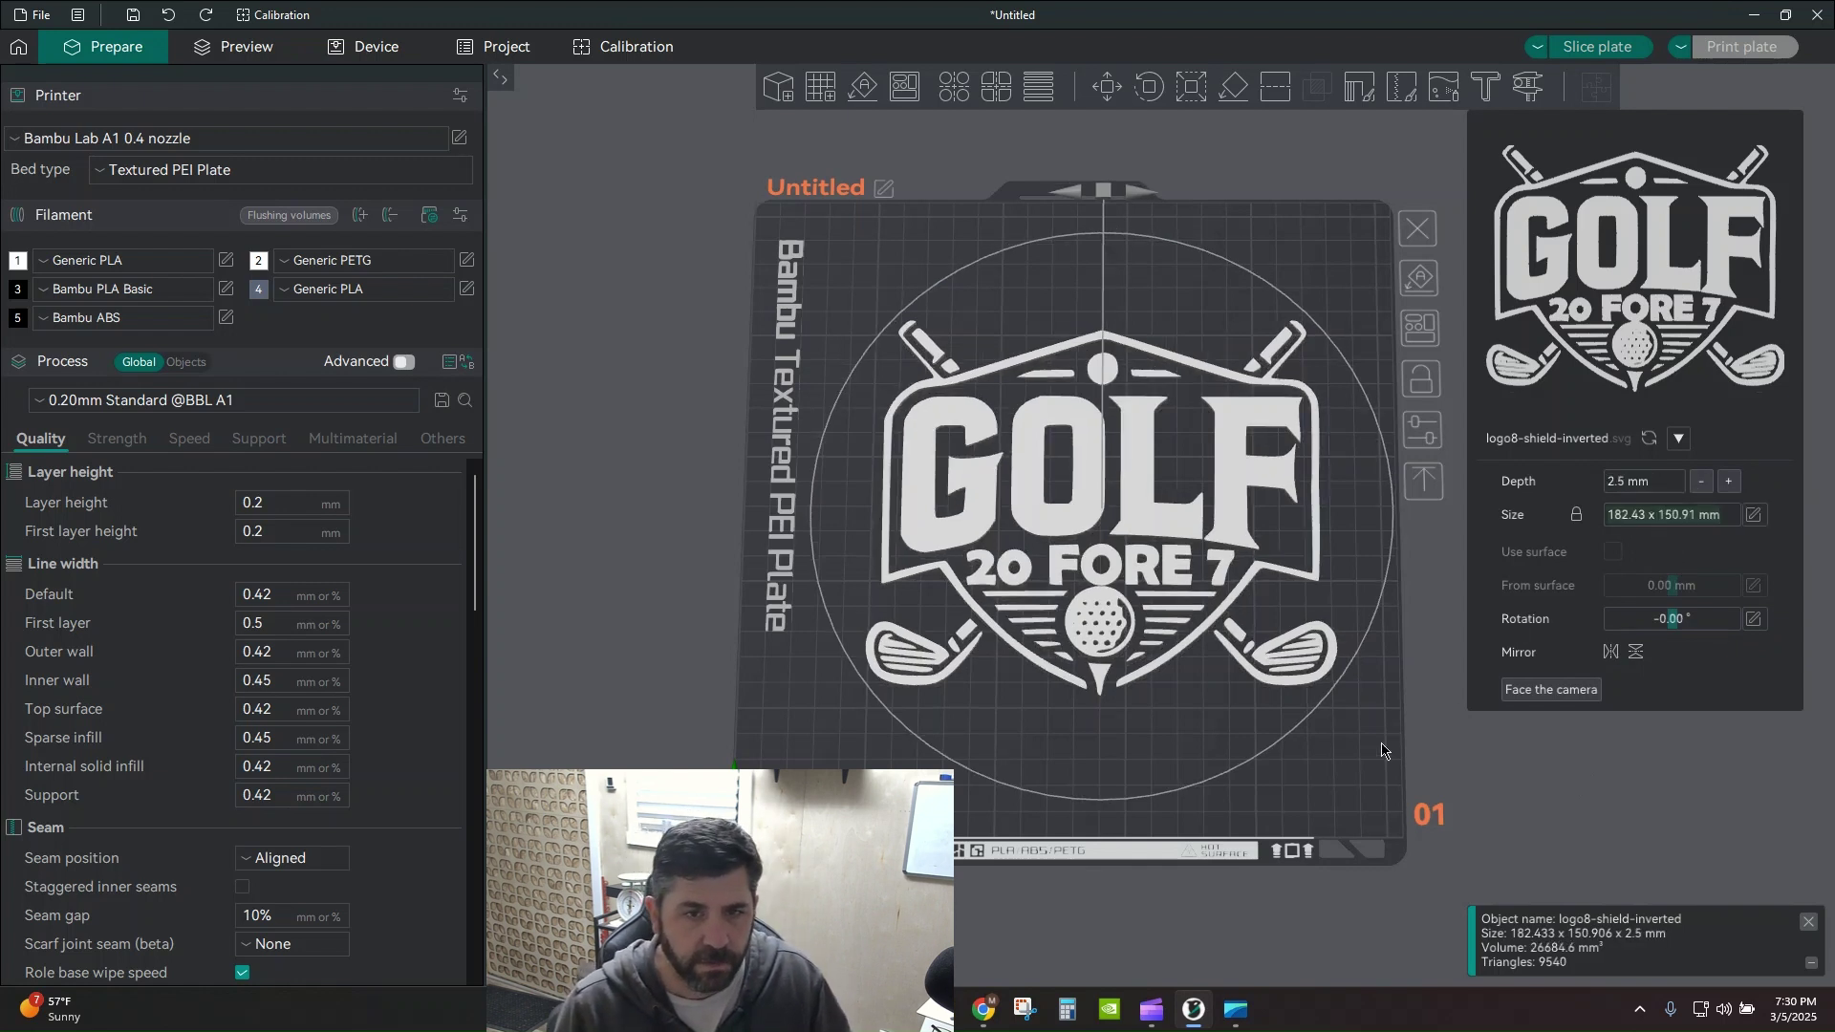
pyautogui.moveTo(1341, 838); pyautogui.dragTo(1529, 593)
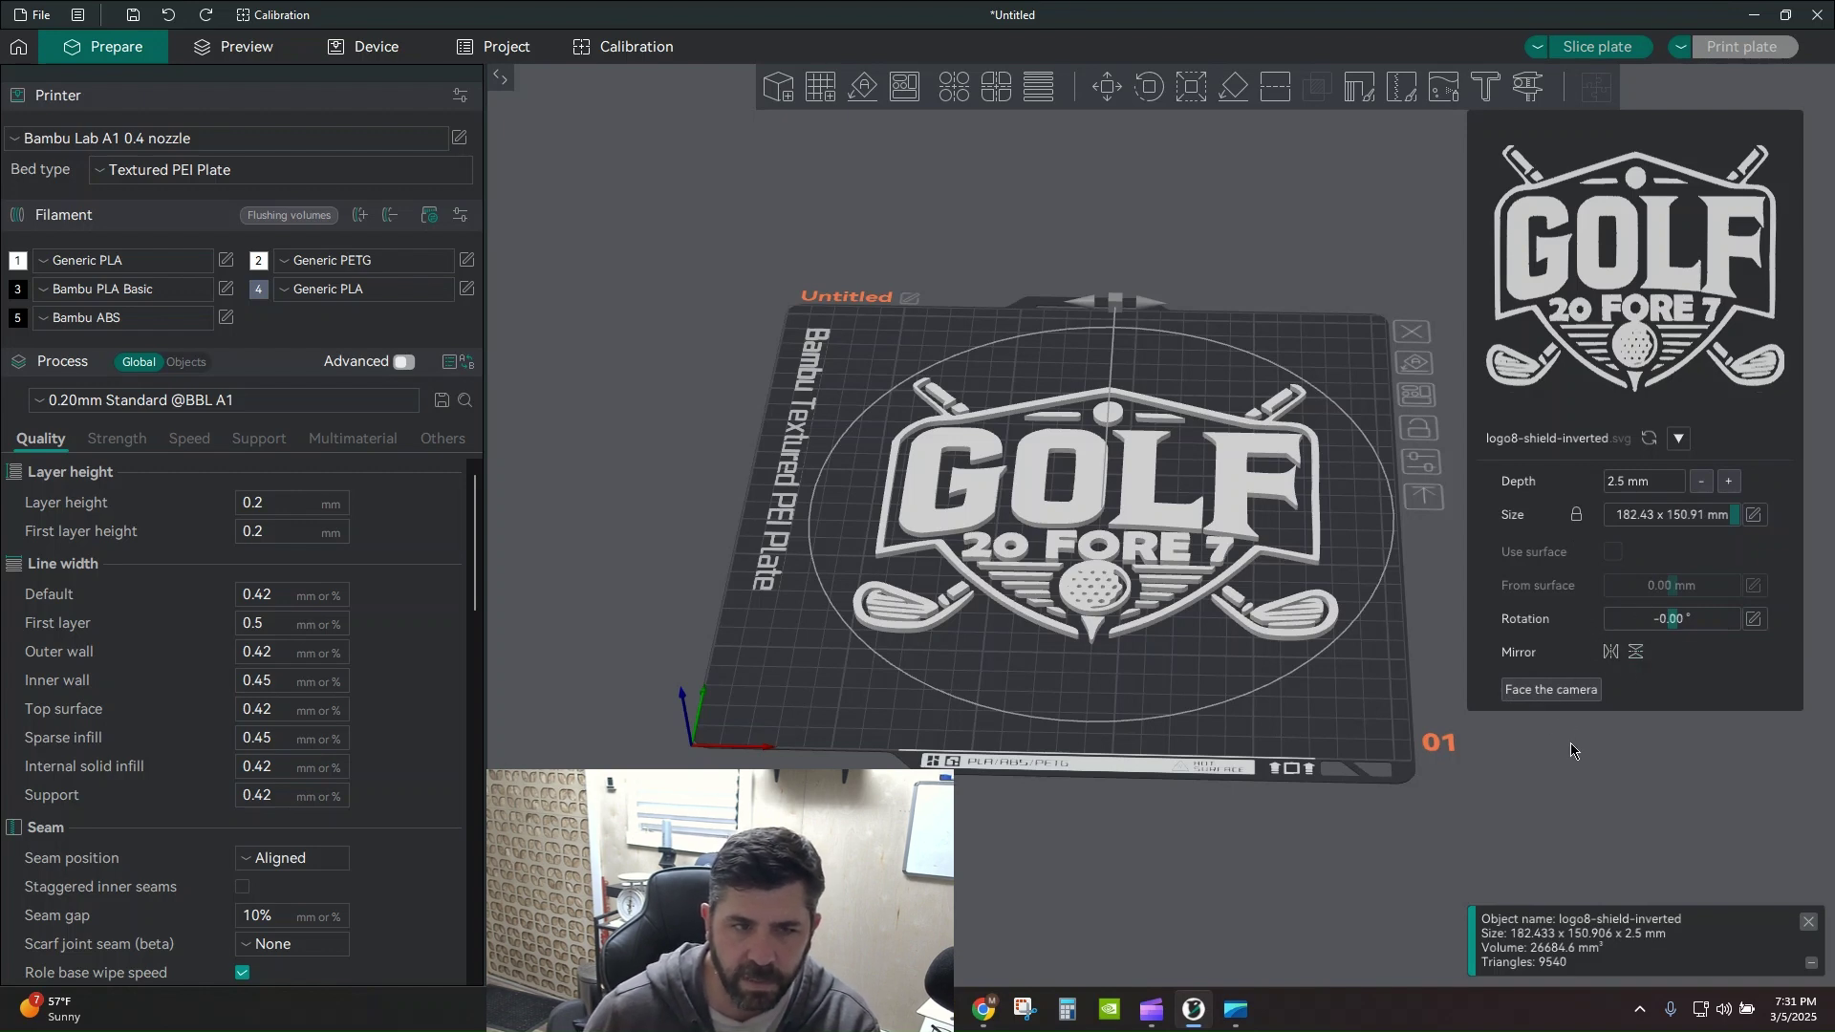
# - Turn the logo to face the camera, then undo so it lies flat again
pyautogui.click(1556, 689)
pyautogui.moveTo(1063, 835); pyautogui.dragTo(1041, 803)
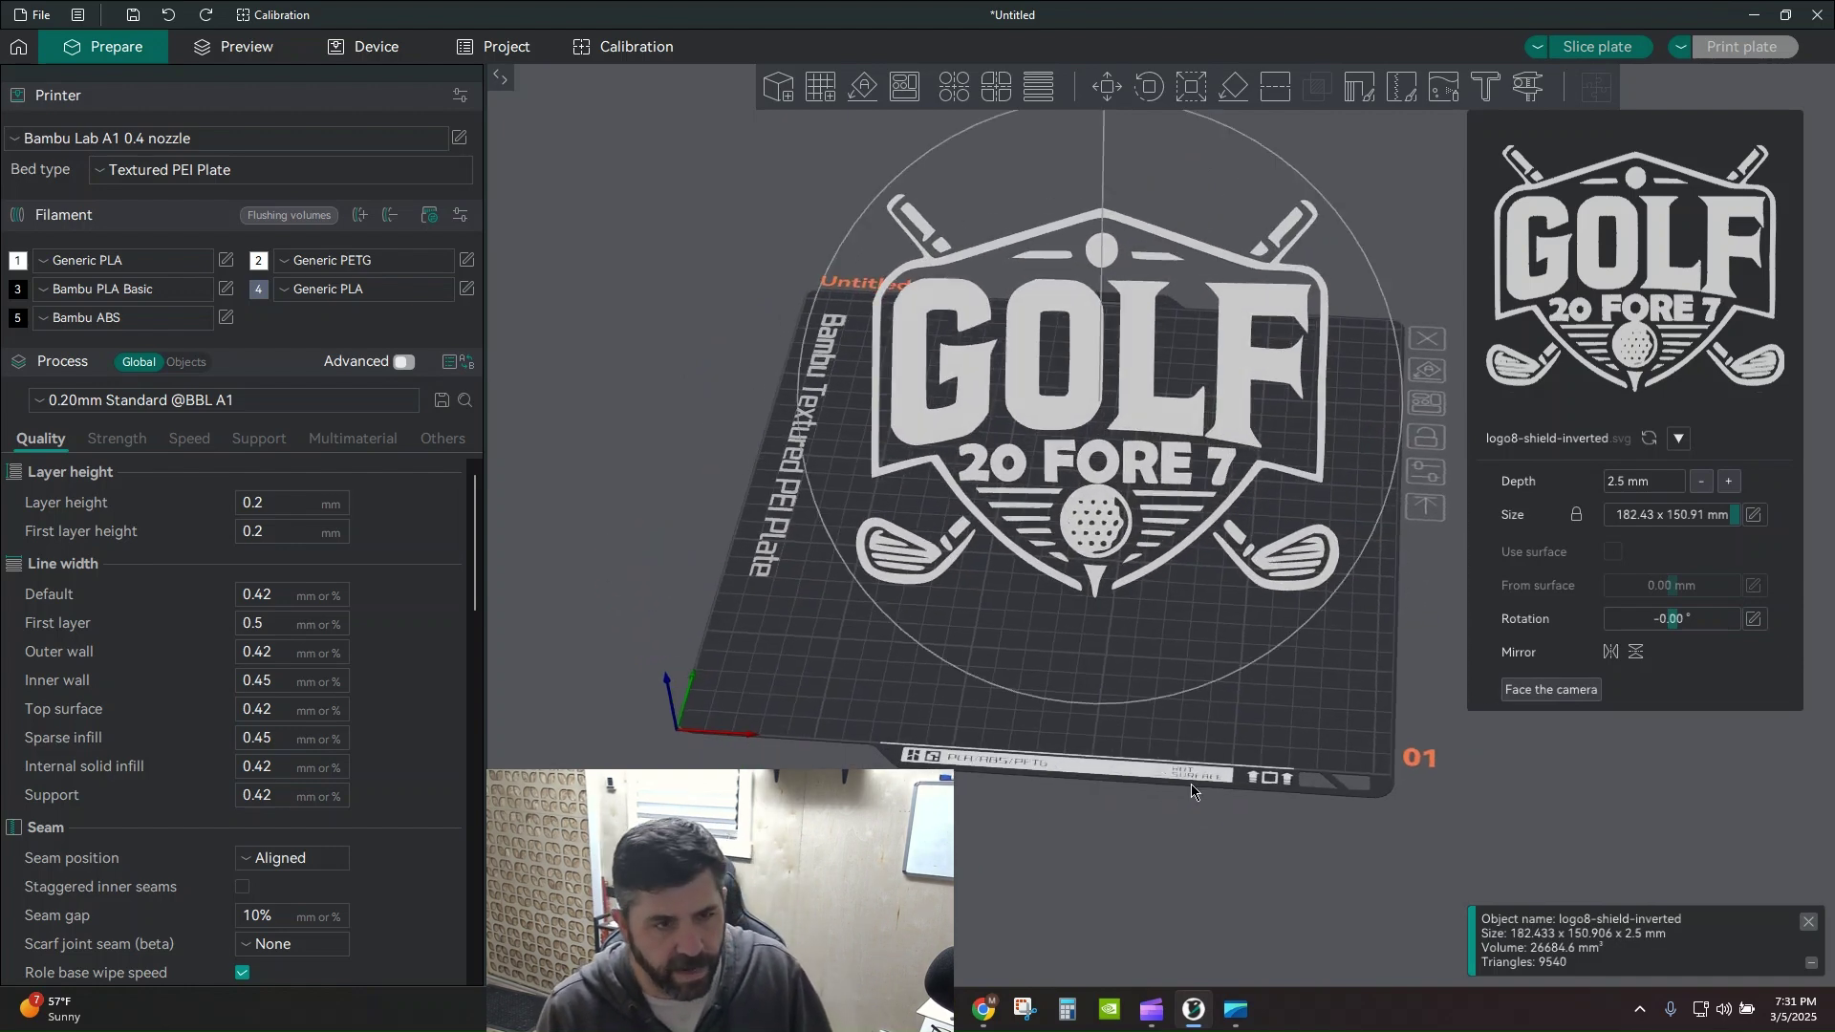
pyautogui.hotkey('ctrl', 'z')
pyautogui.moveTo(1143, 846); pyautogui.dragTo(805, 739)
pyautogui.click(804, 738)
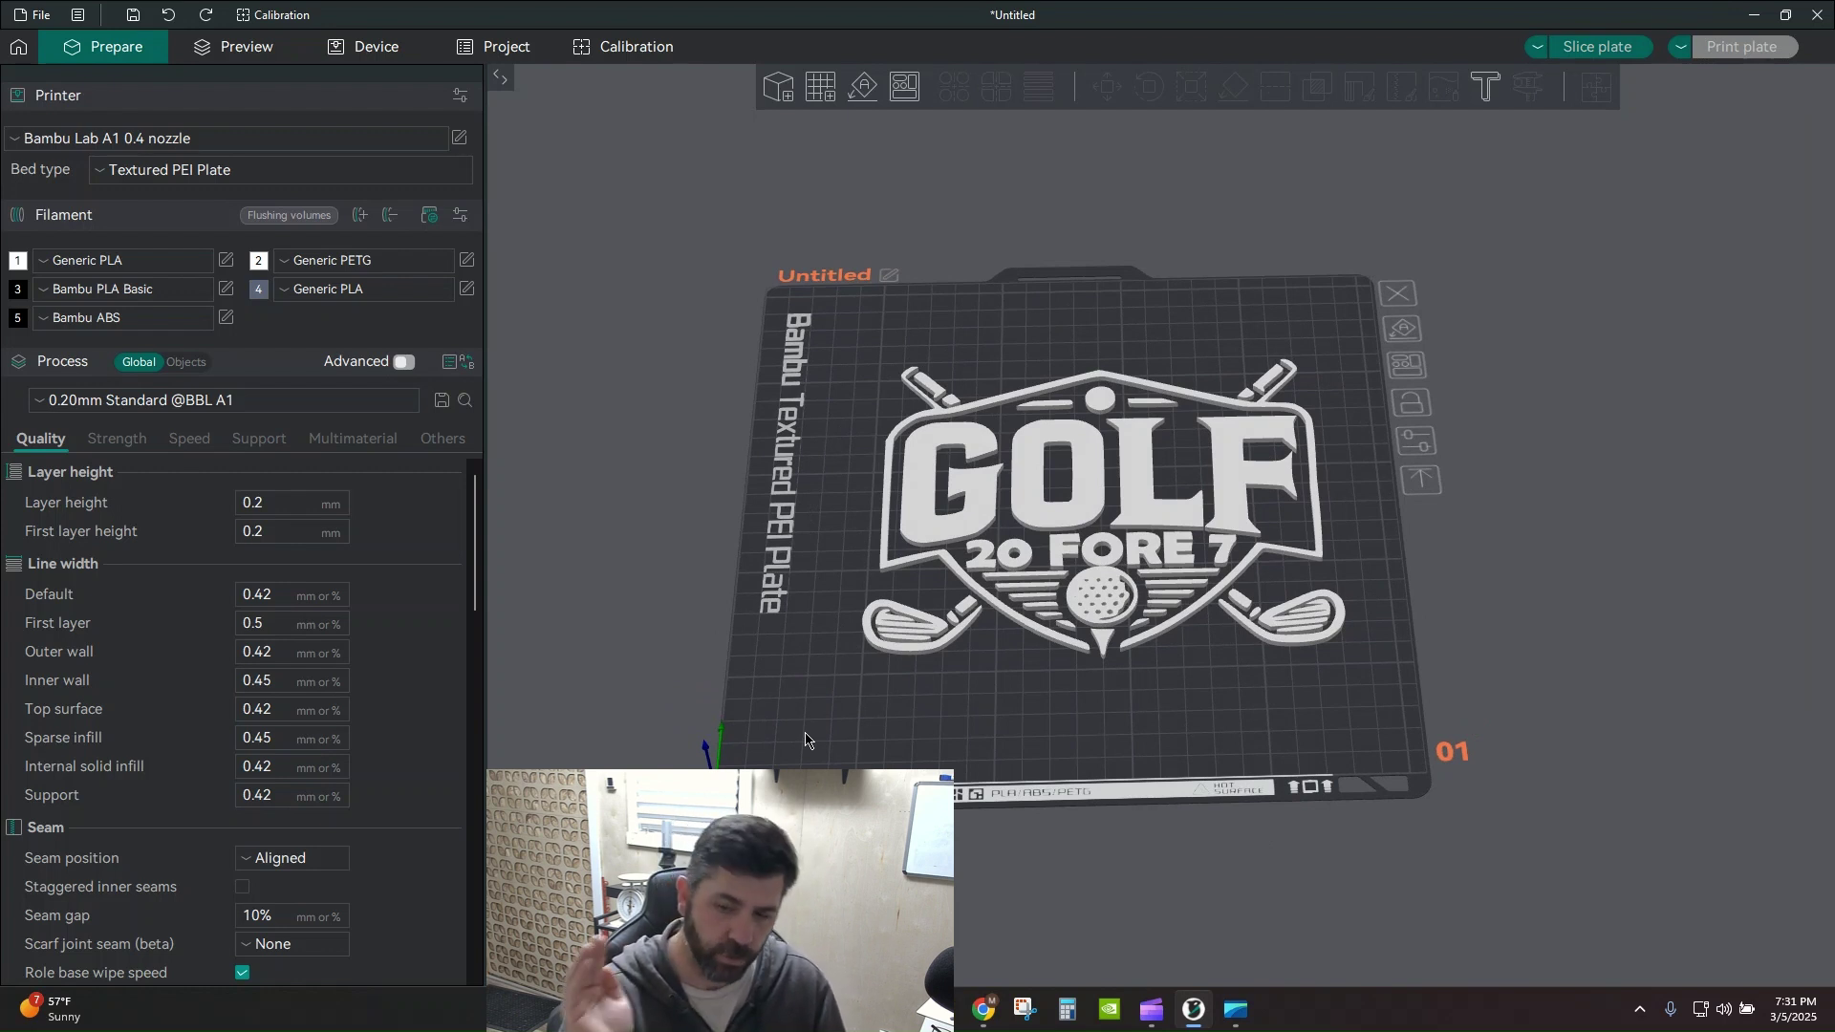
# - Shift the GOLF logo slightly left and deselect it
pyautogui.scroll(1, 805, 737)
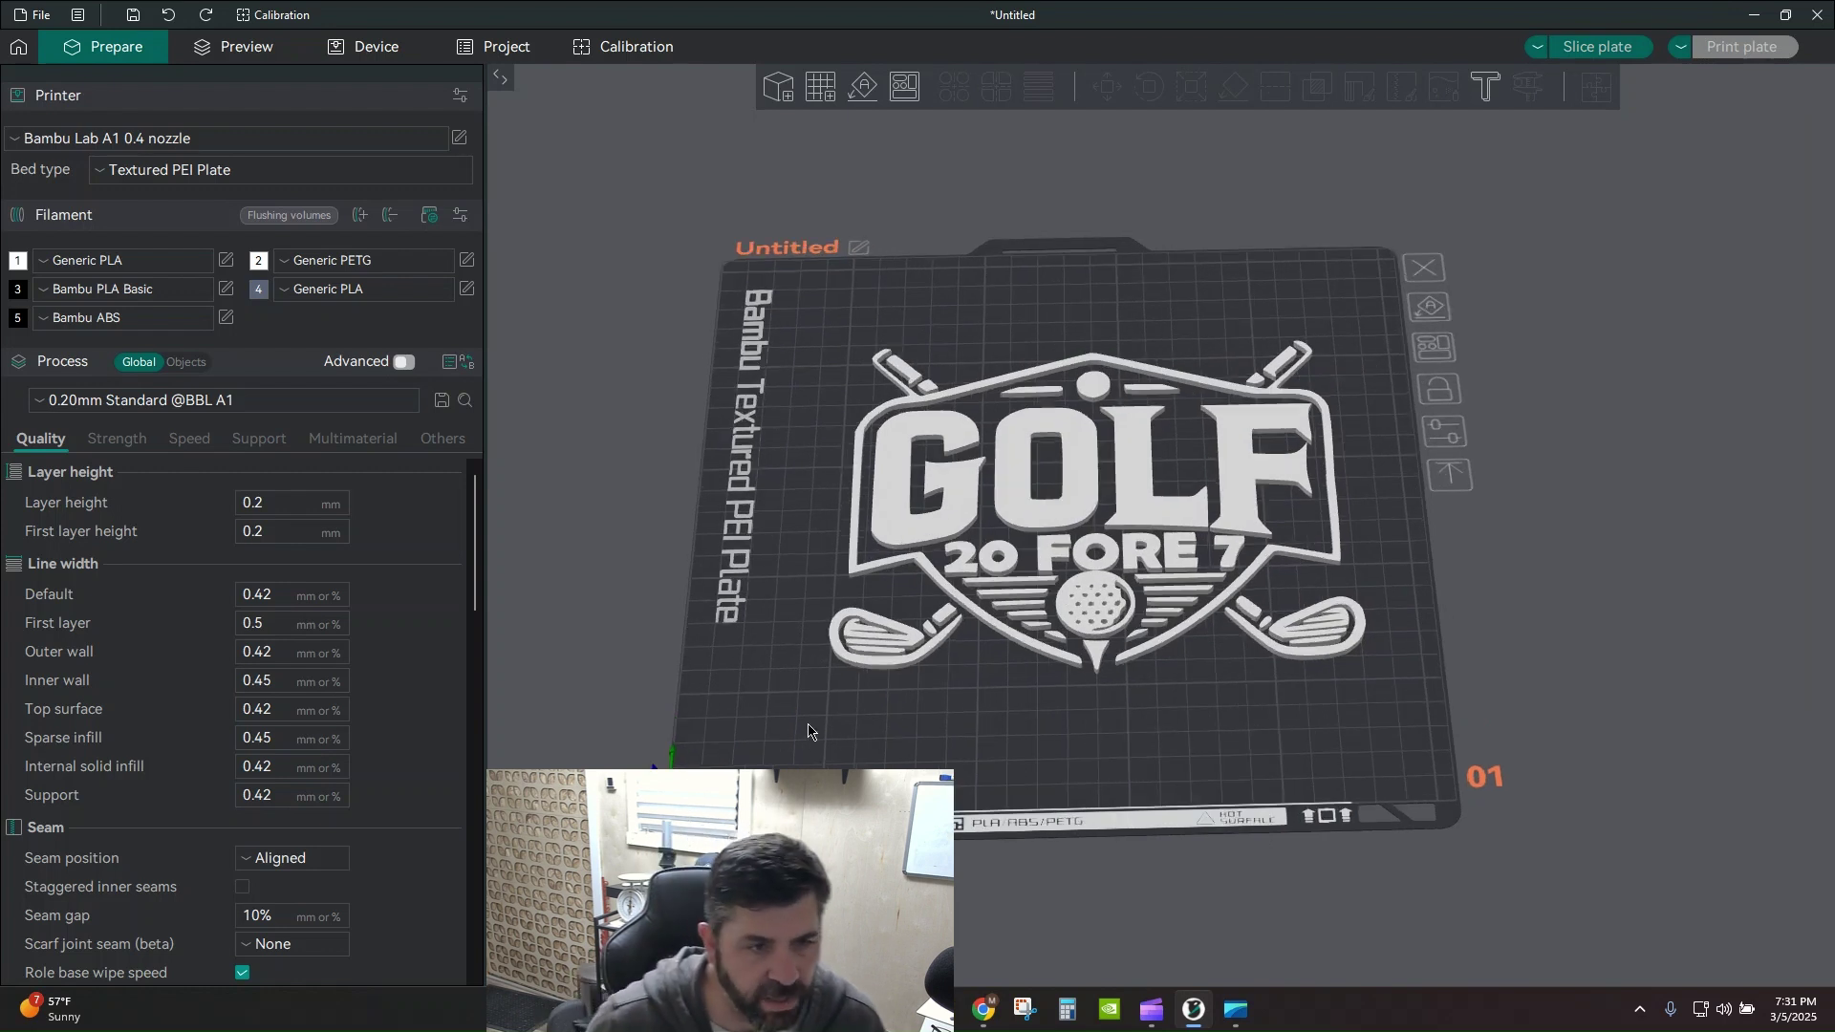
pyautogui.moveTo(1170, 530); pyautogui.dragTo(1149, 529)
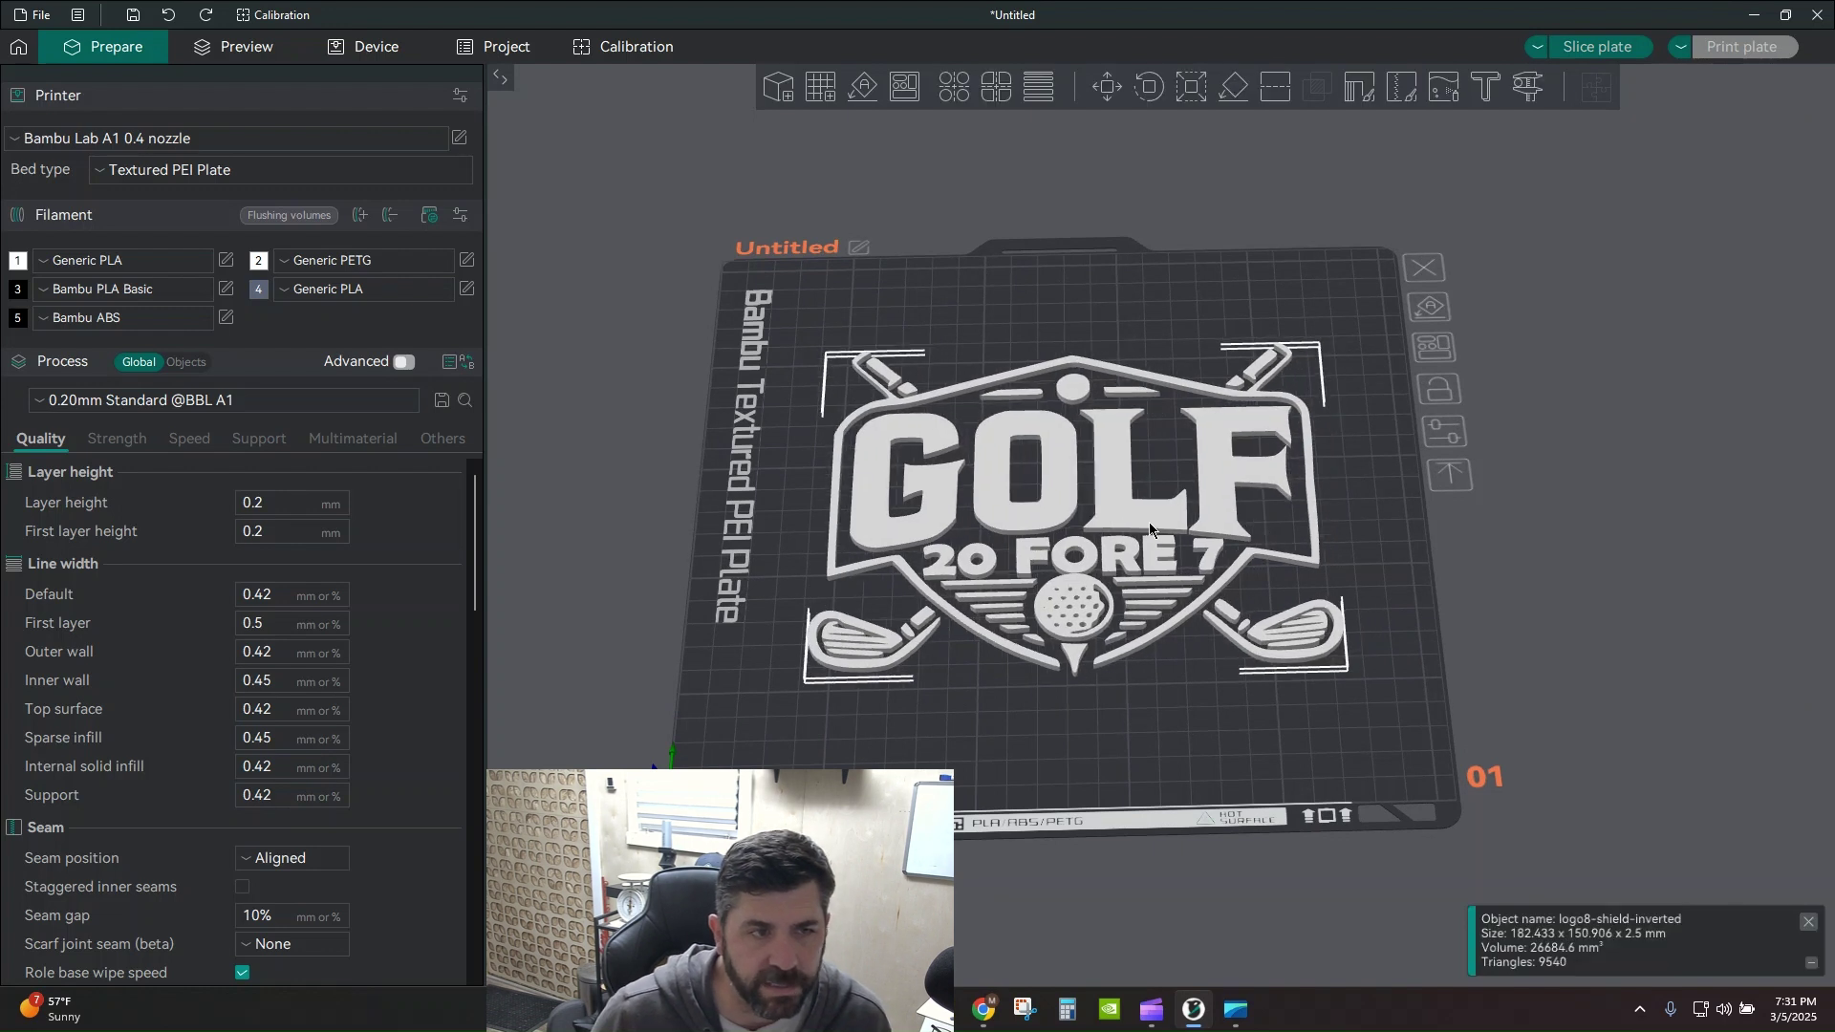
pyautogui.click(1082, 772)
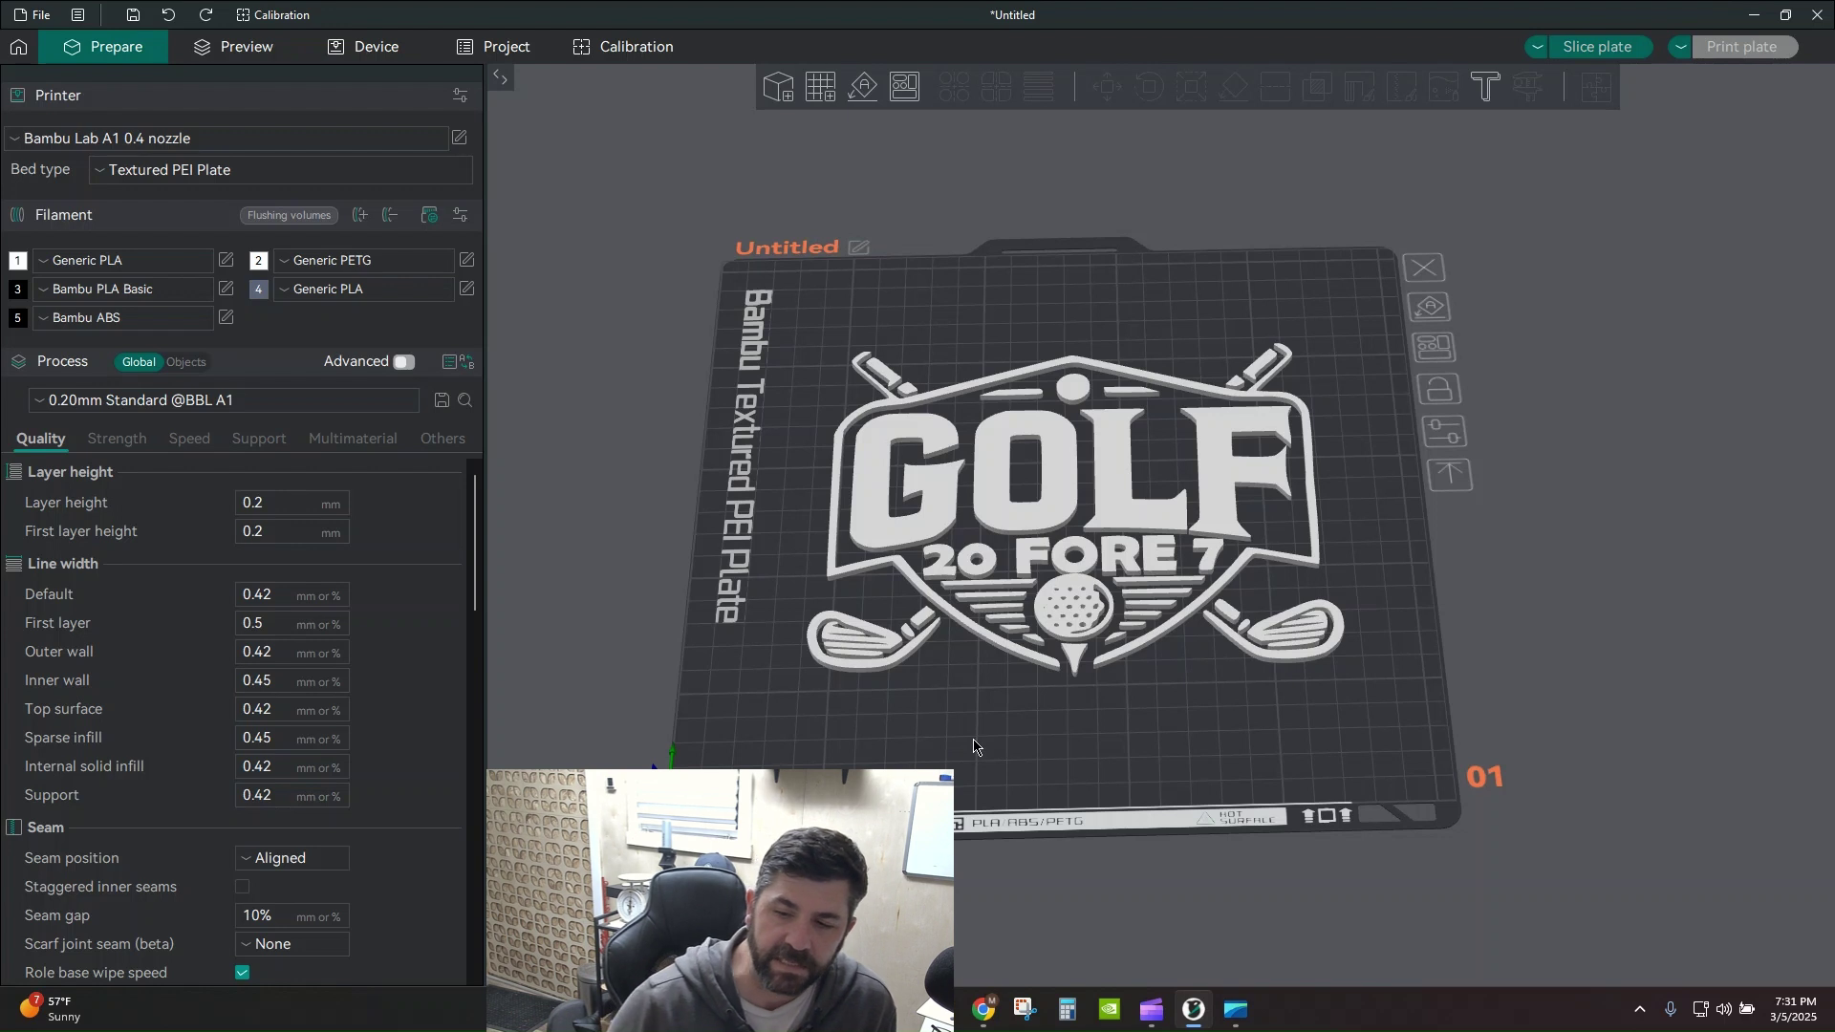
pyautogui.rightClick(730, 761)
pyautogui.press('Escape')
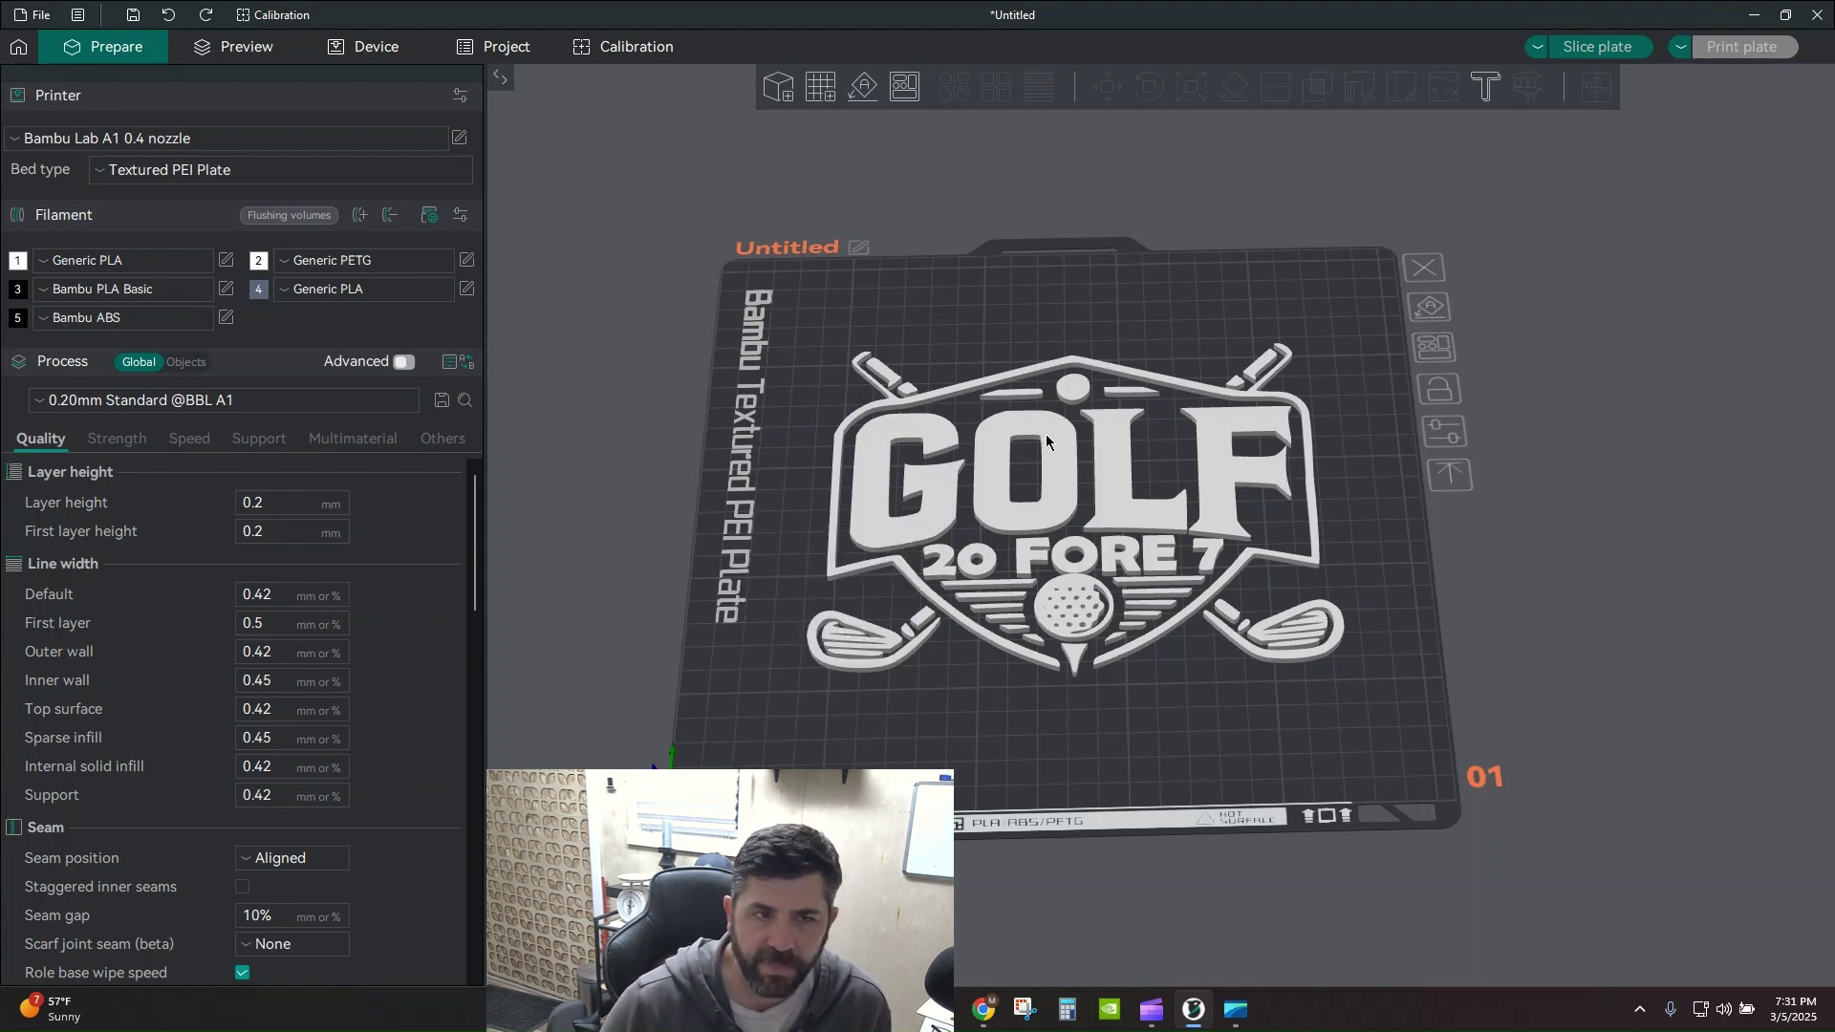
# - Add a cylinder primitive to the plate and shift it slightly right
pyautogui.rightClick(806, 763)
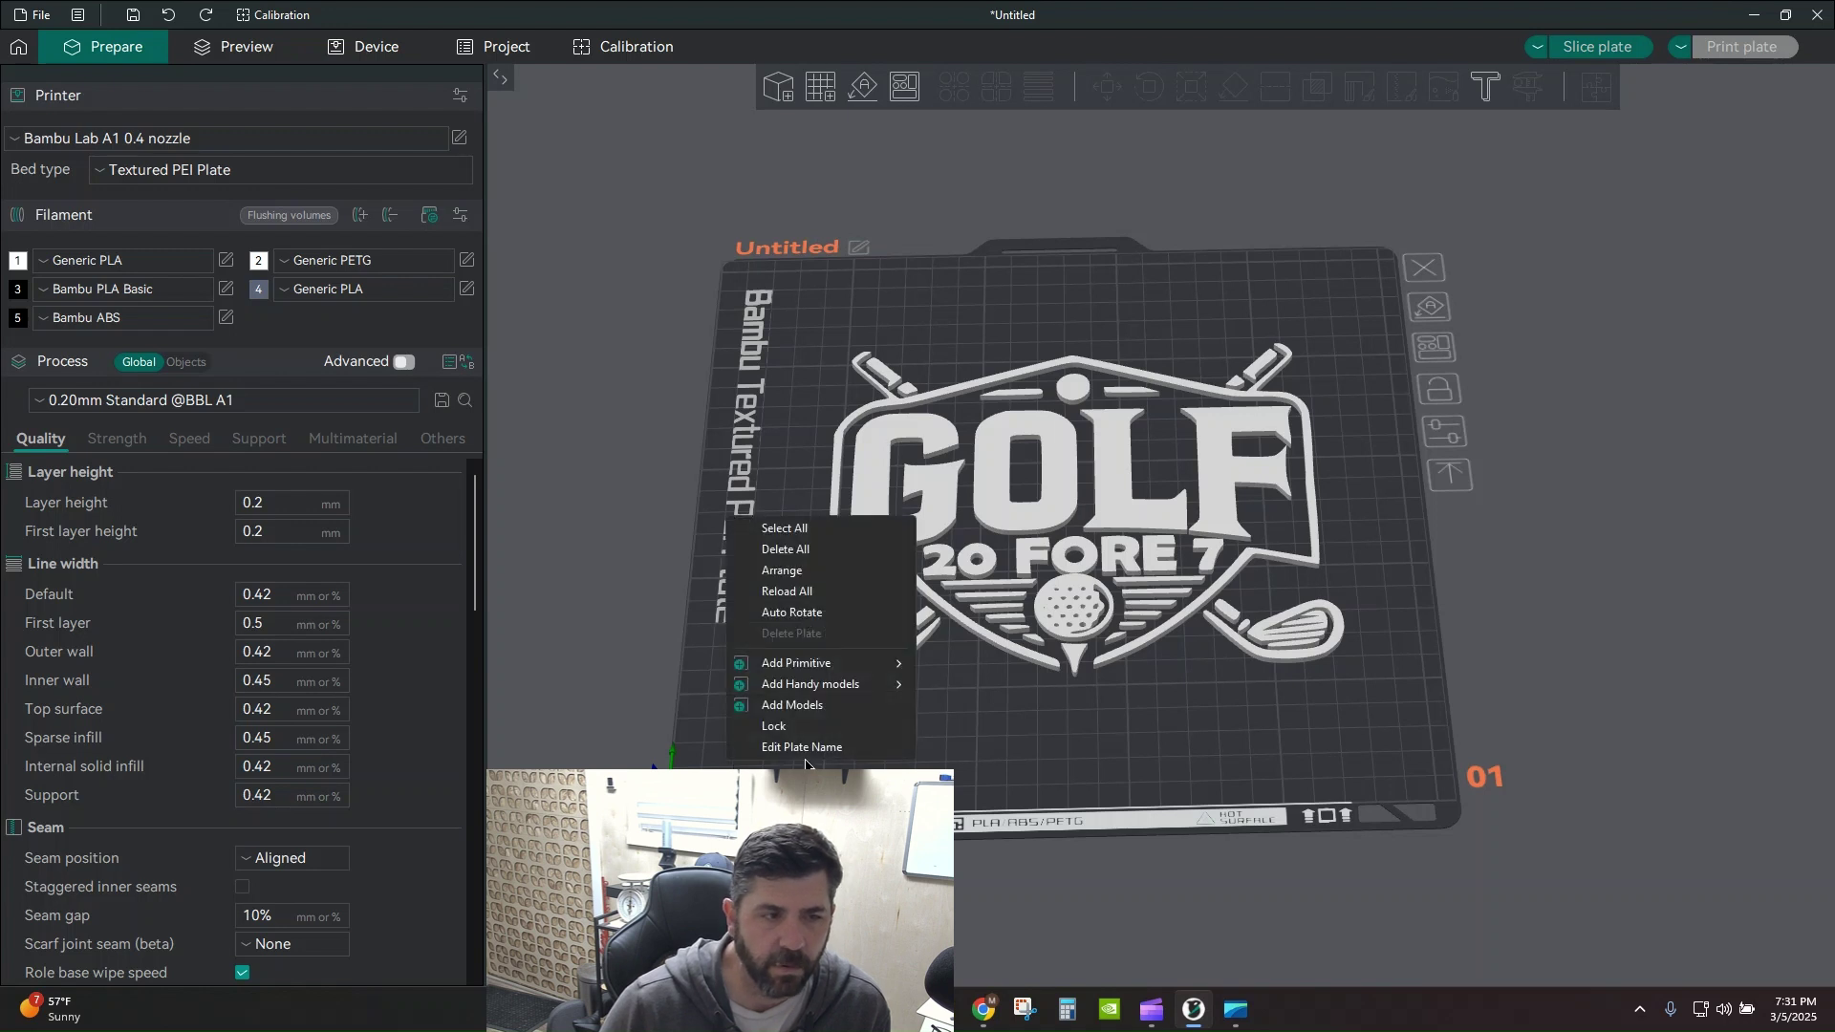
pyautogui.moveTo(840, 663)
pyautogui.click(954, 685)
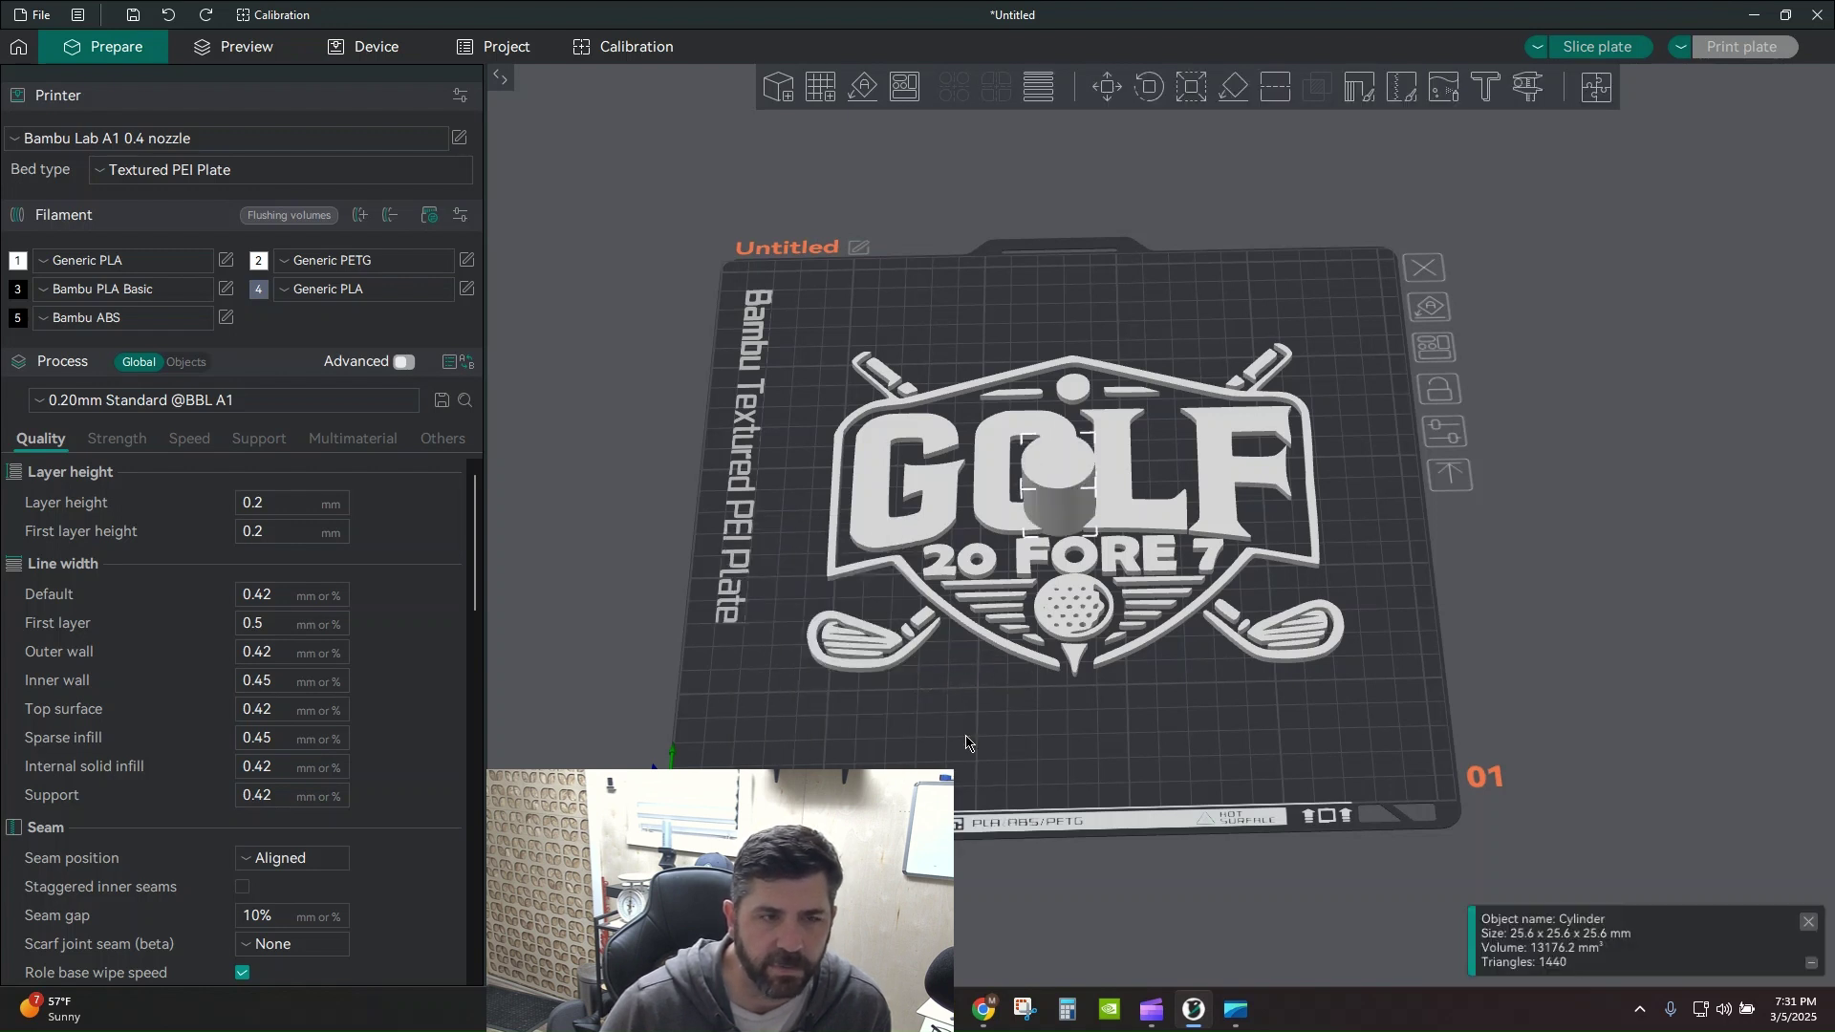
pyautogui.moveTo(1067, 483); pyautogui.dragTo(1085, 488)
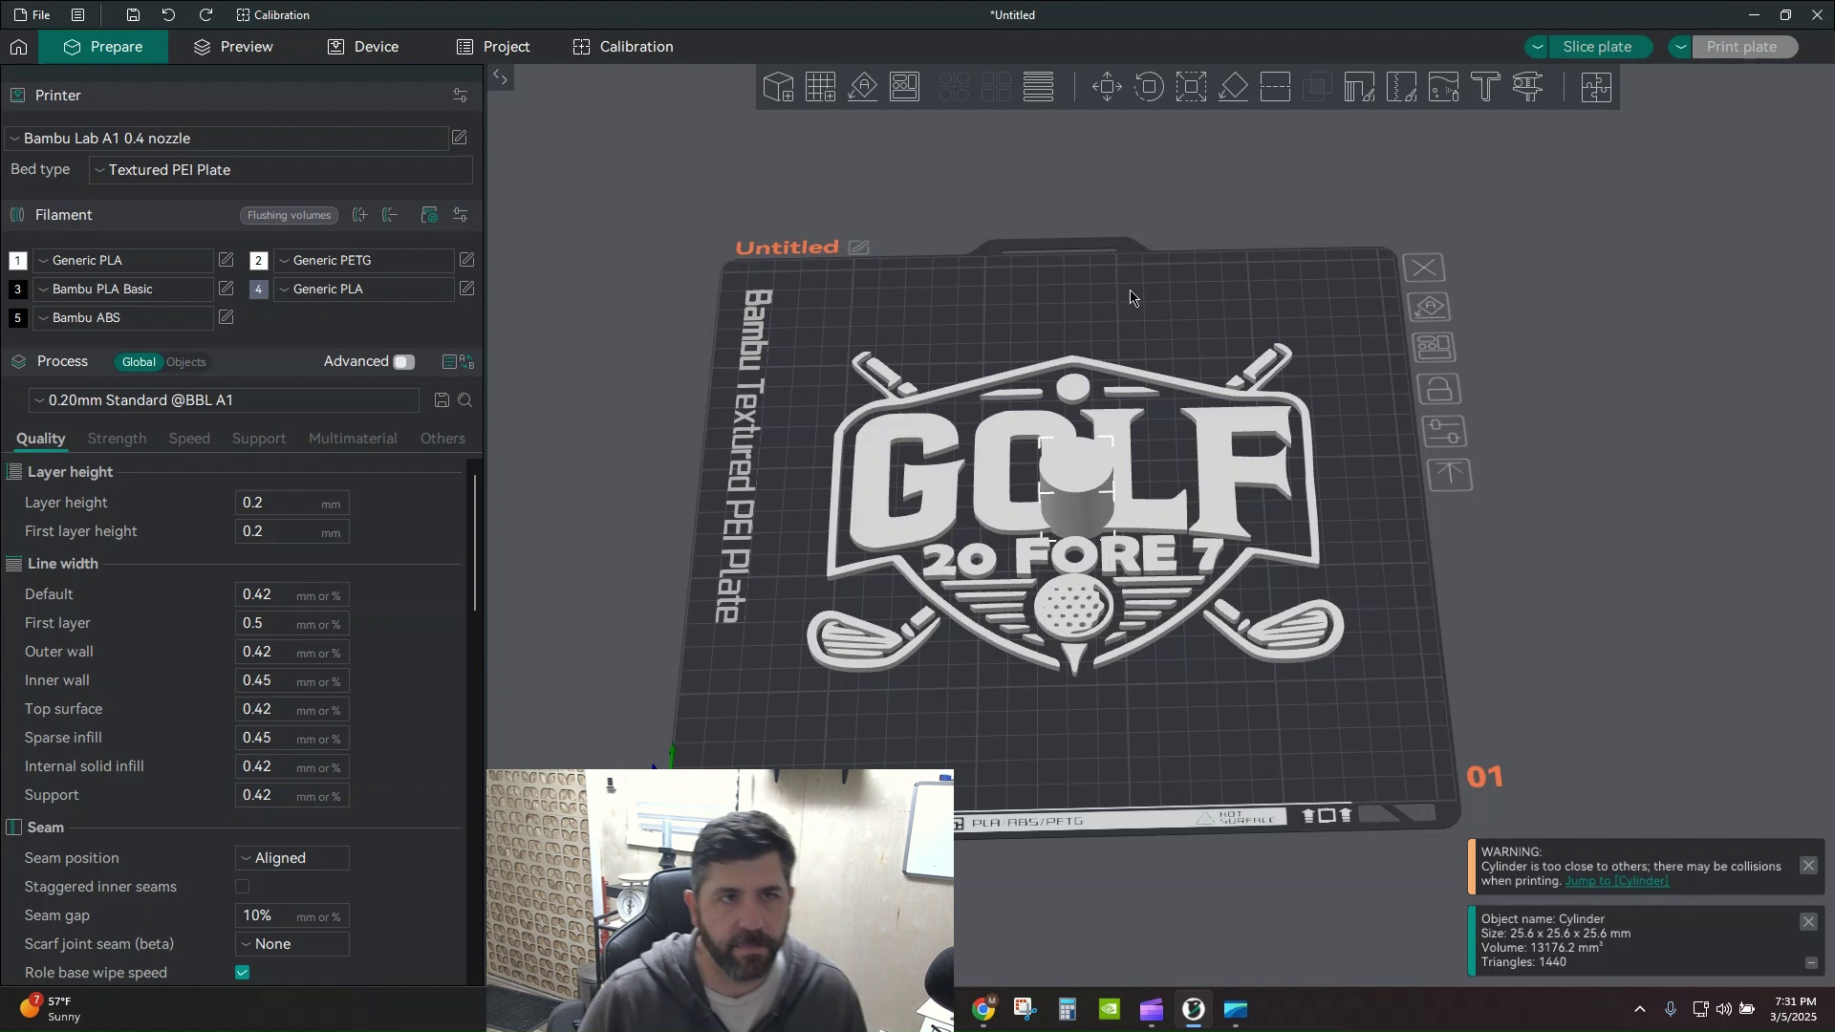
pyautogui.click(1107, 89)
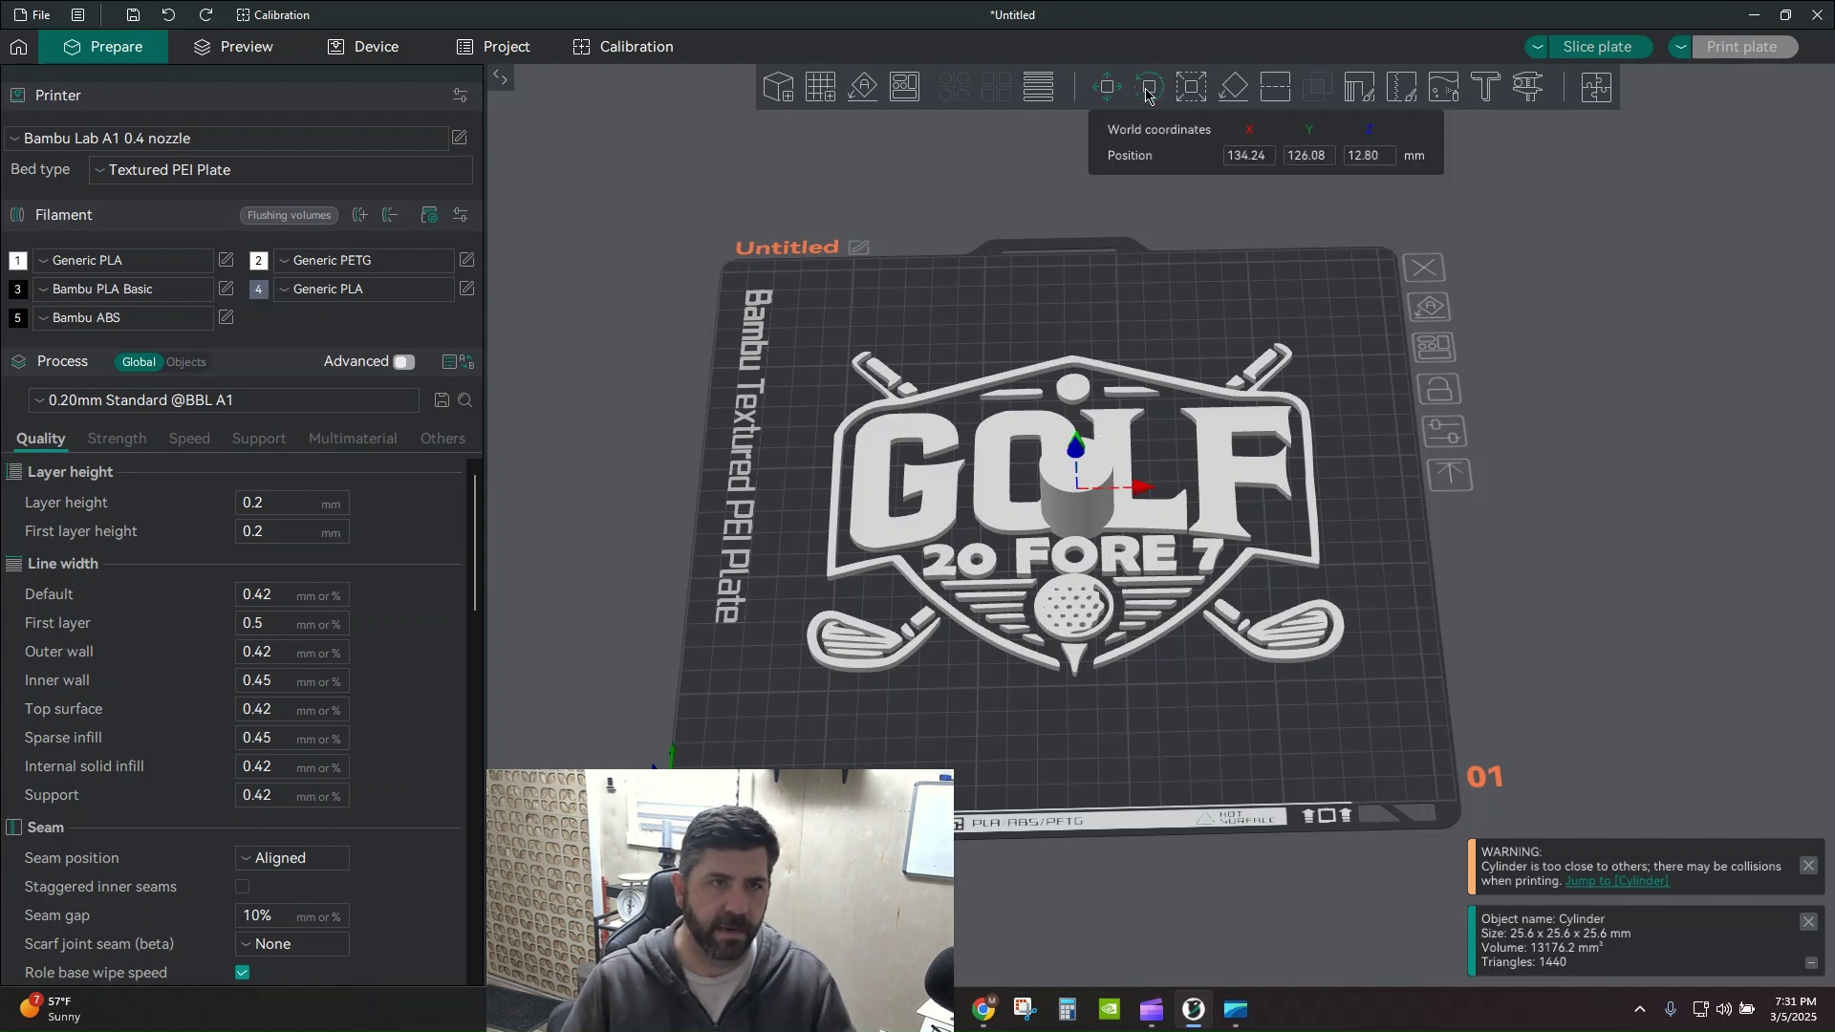
# - Resize the cylinder with non-uniform scaling to a 200 × 200 × 1 mm disc
pyautogui.click(1191, 87)
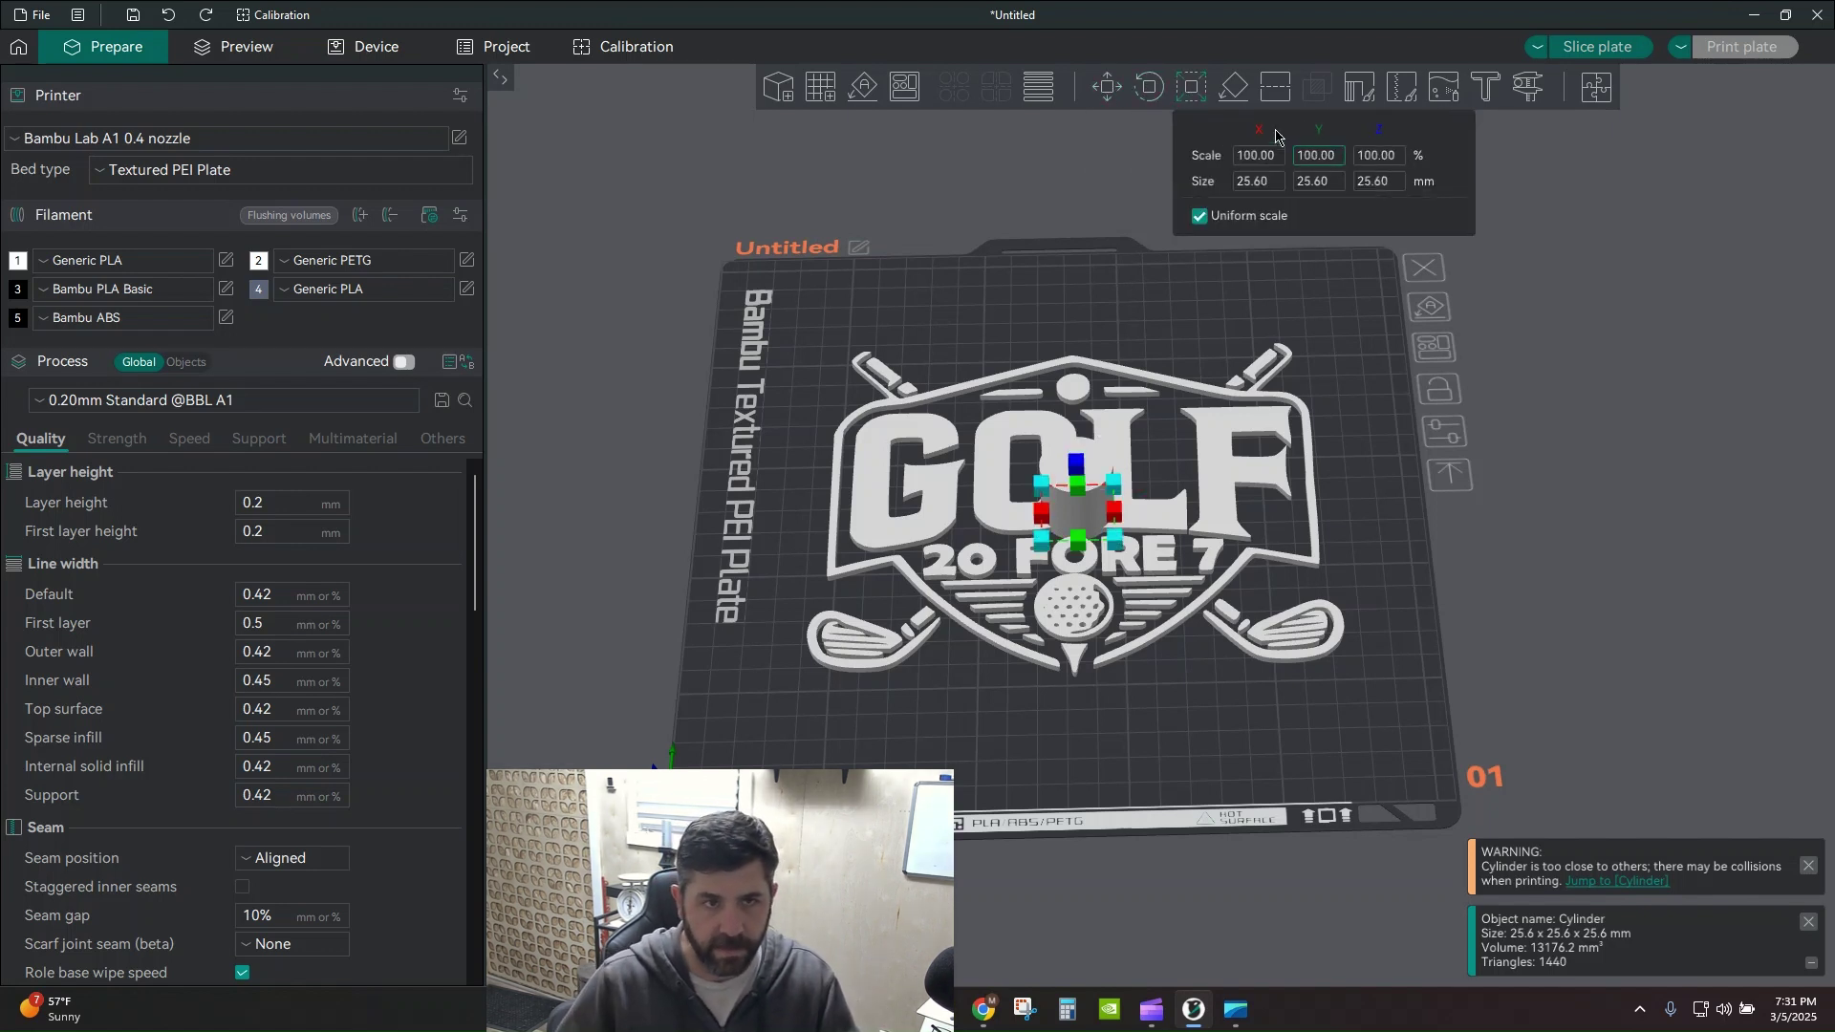
pyautogui.click(1200, 216)
pyautogui.click(1272, 183)
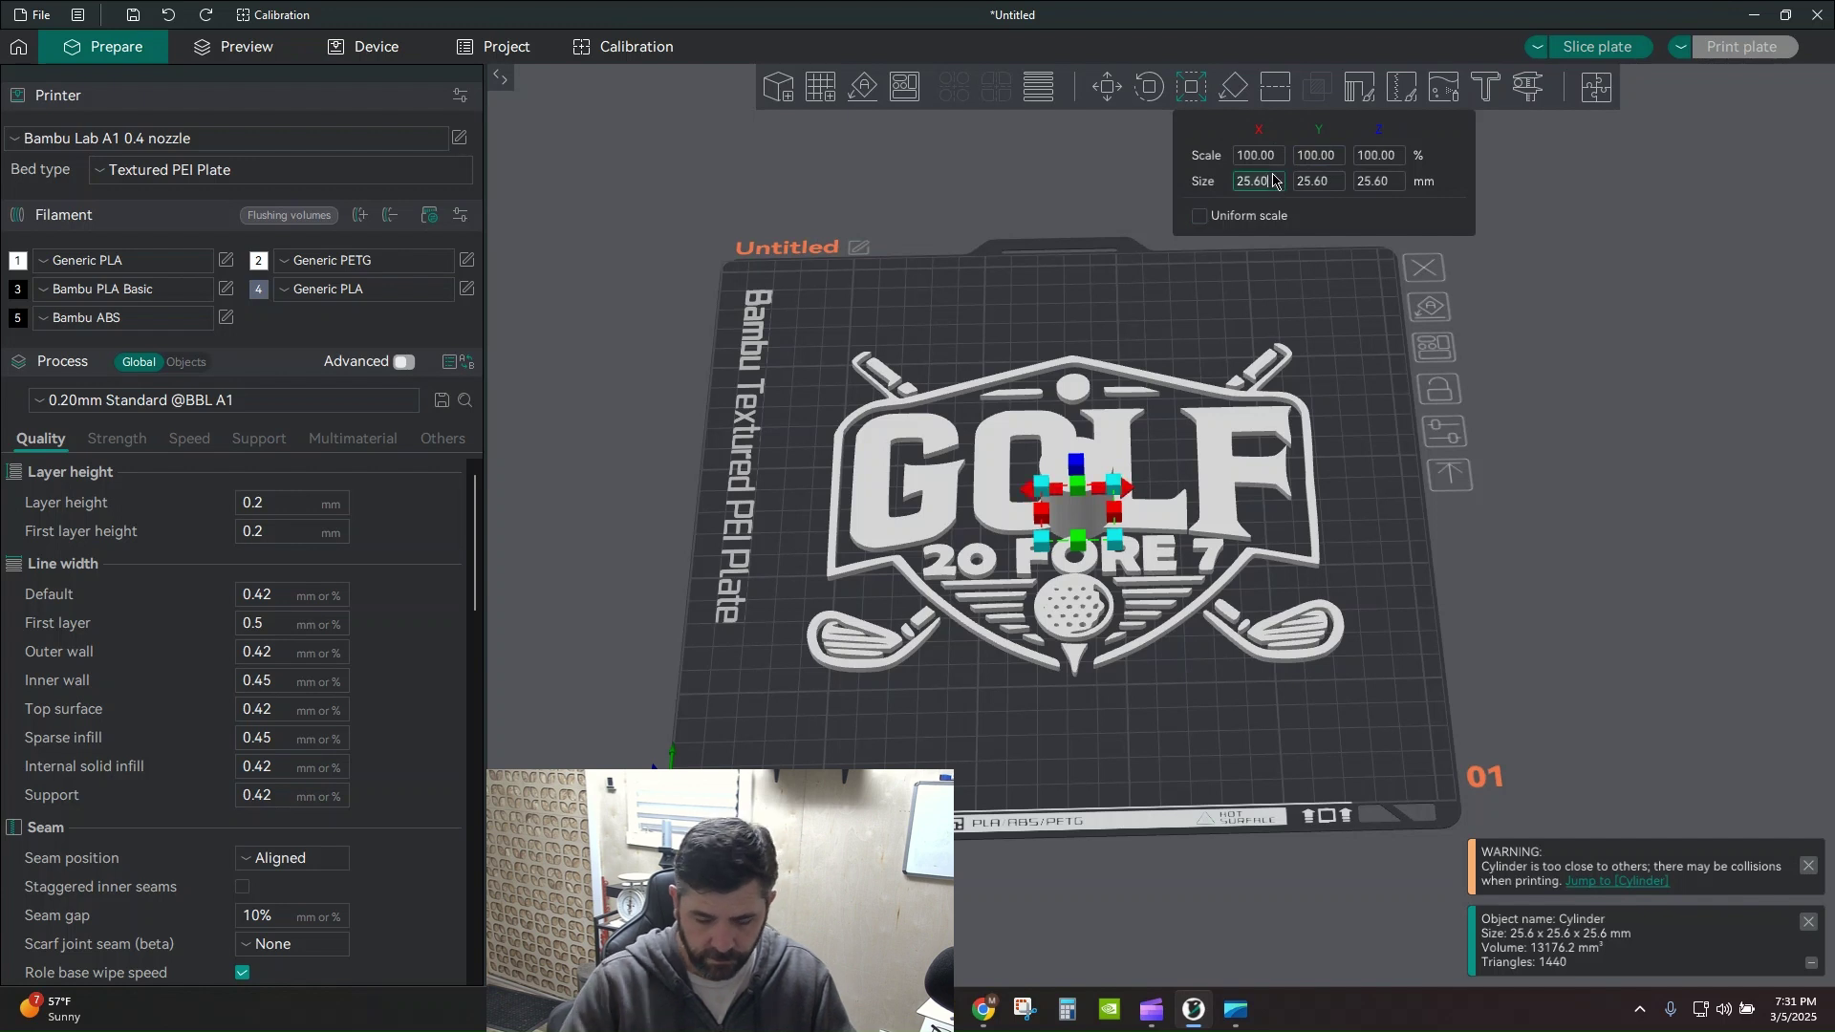
pyautogui.press('BackSpace')
pyautogui.press('BackSpace')
pyautogui.press('BackSpace')
pyautogui.press('BackSpace')
pyautogui.press('BackSpace')
pyautogui.write('200')
pyautogui.press('Tab')
pyautogui.write('2')
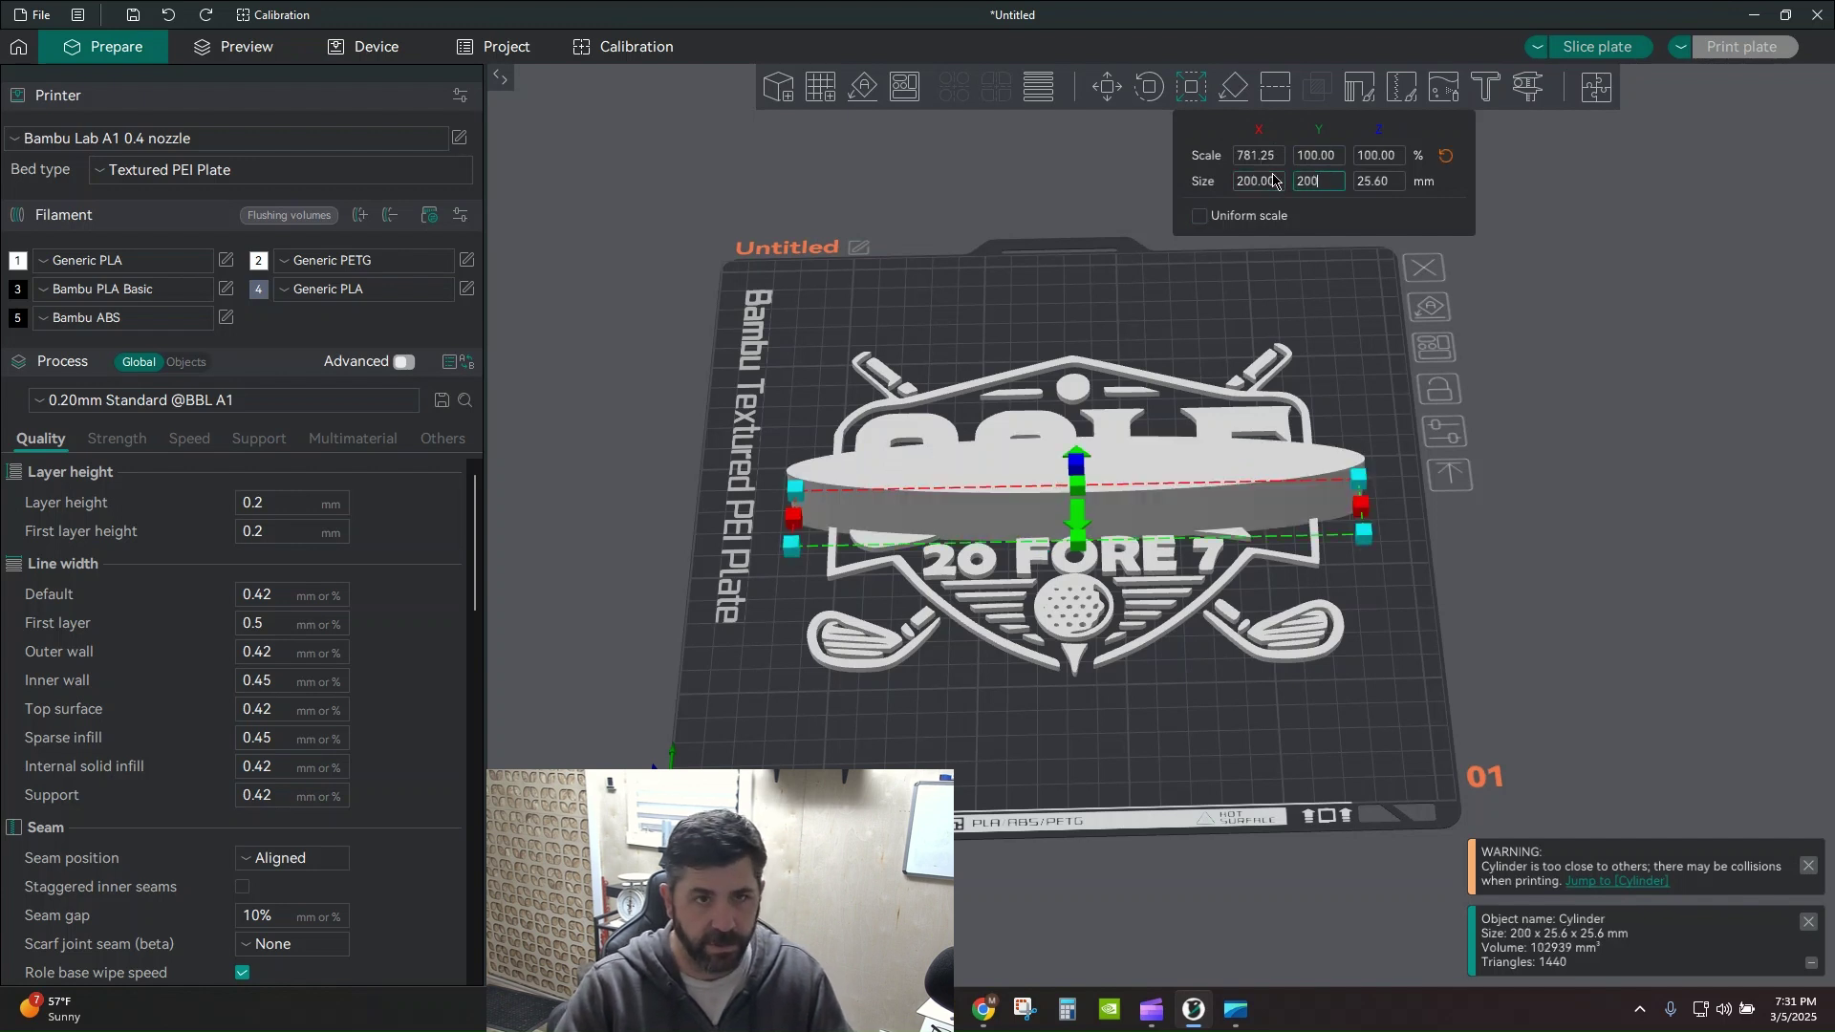
pyautogui.press('Tab')
pyautogui.write('1')
pyautogui.press('Return')
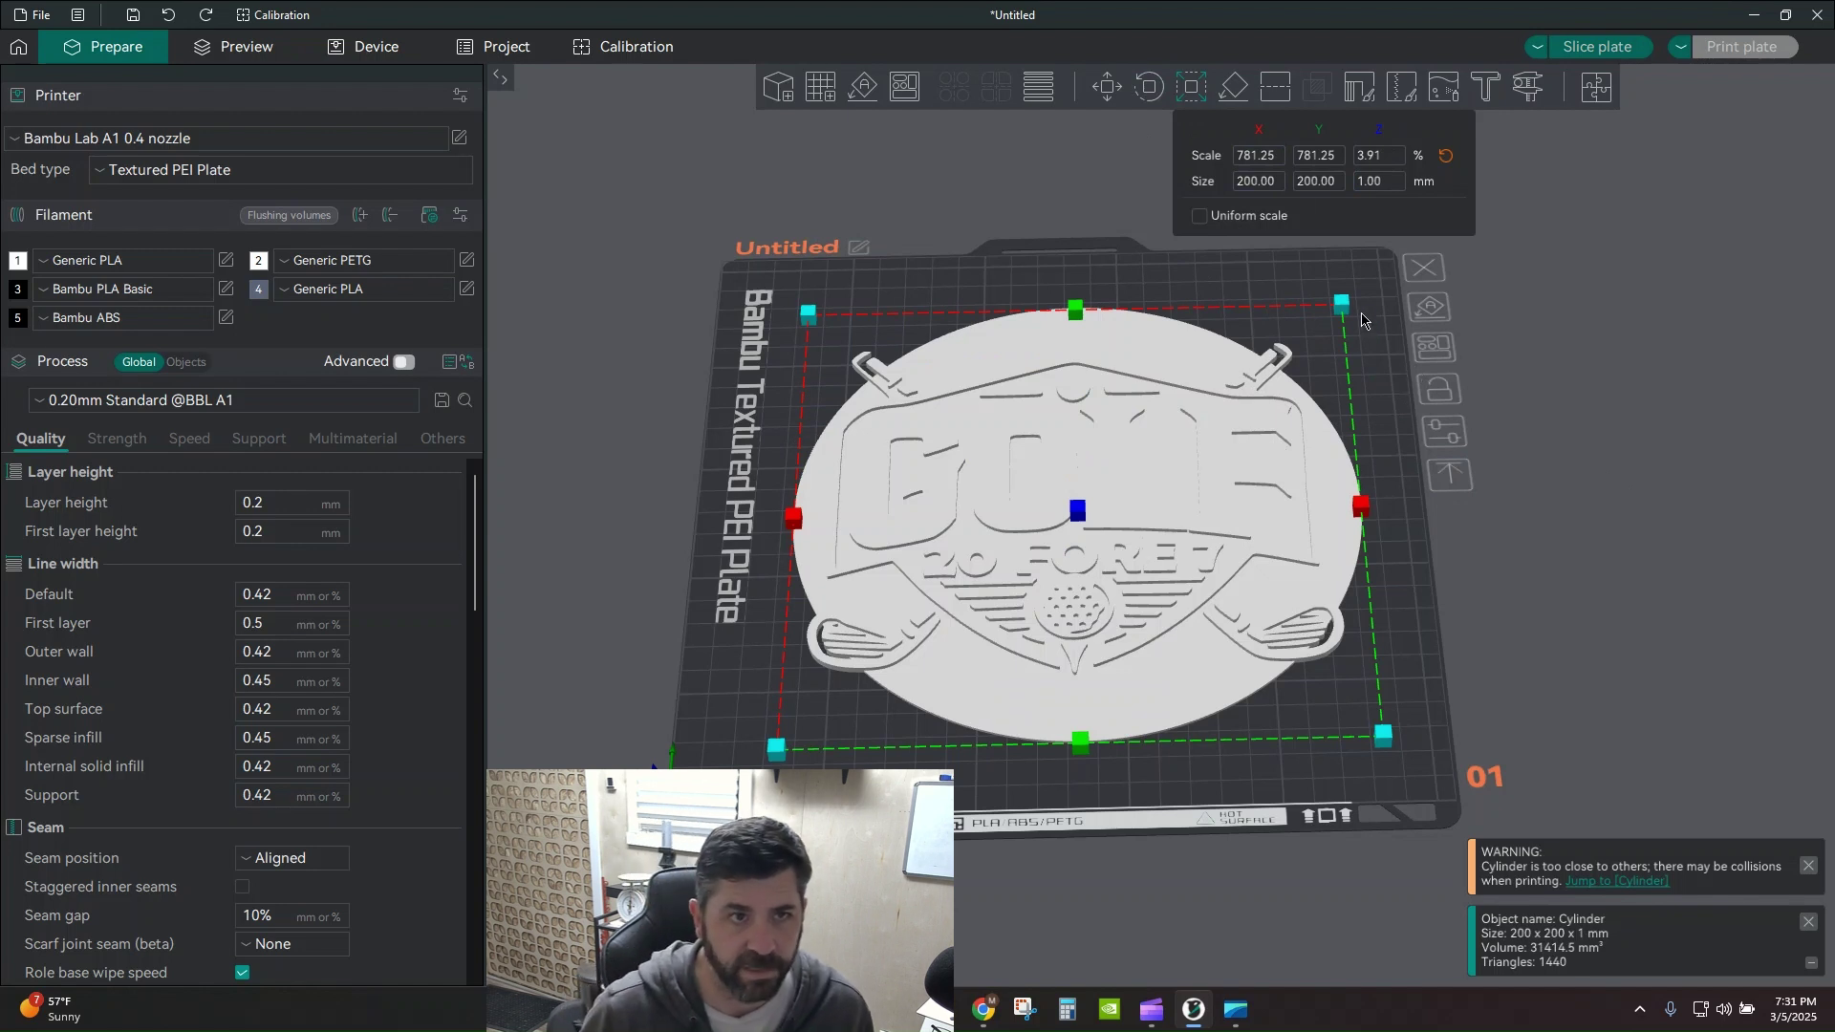
# - Position the disc at X 134, Y 126
pyautogui.click(1108, 89)
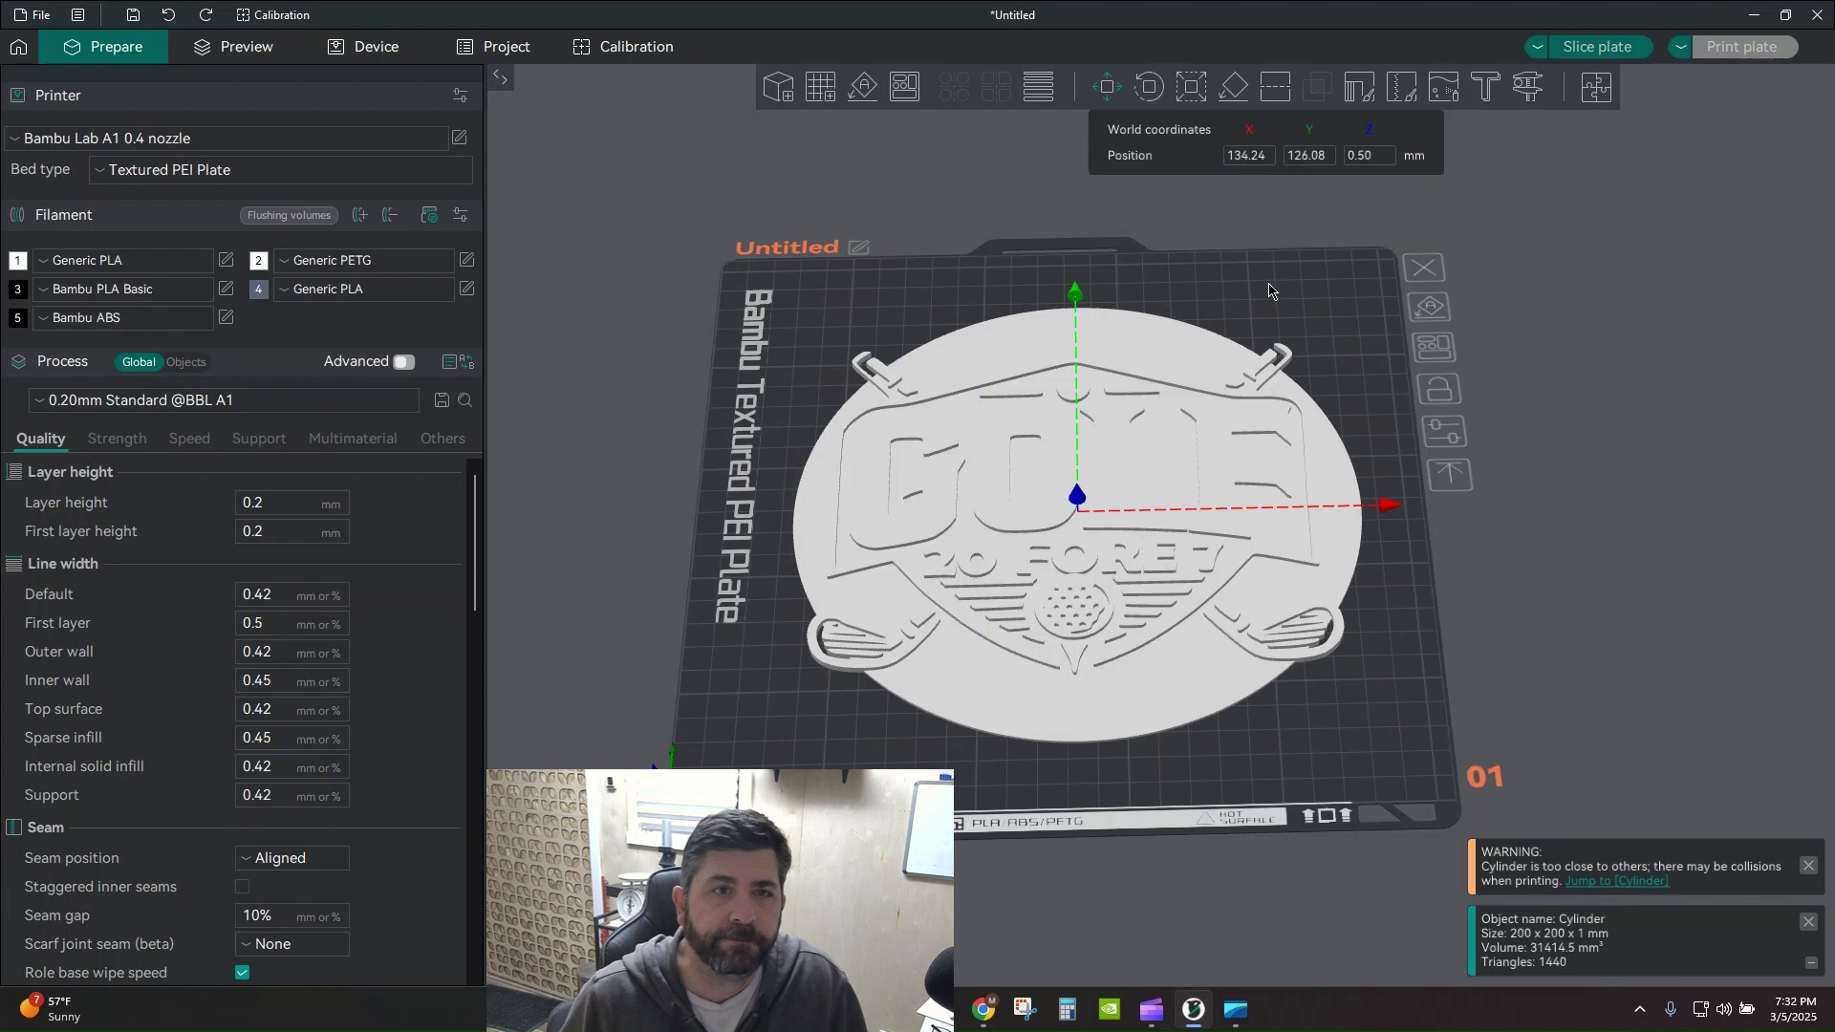
pyautogui.click(1259, 158)
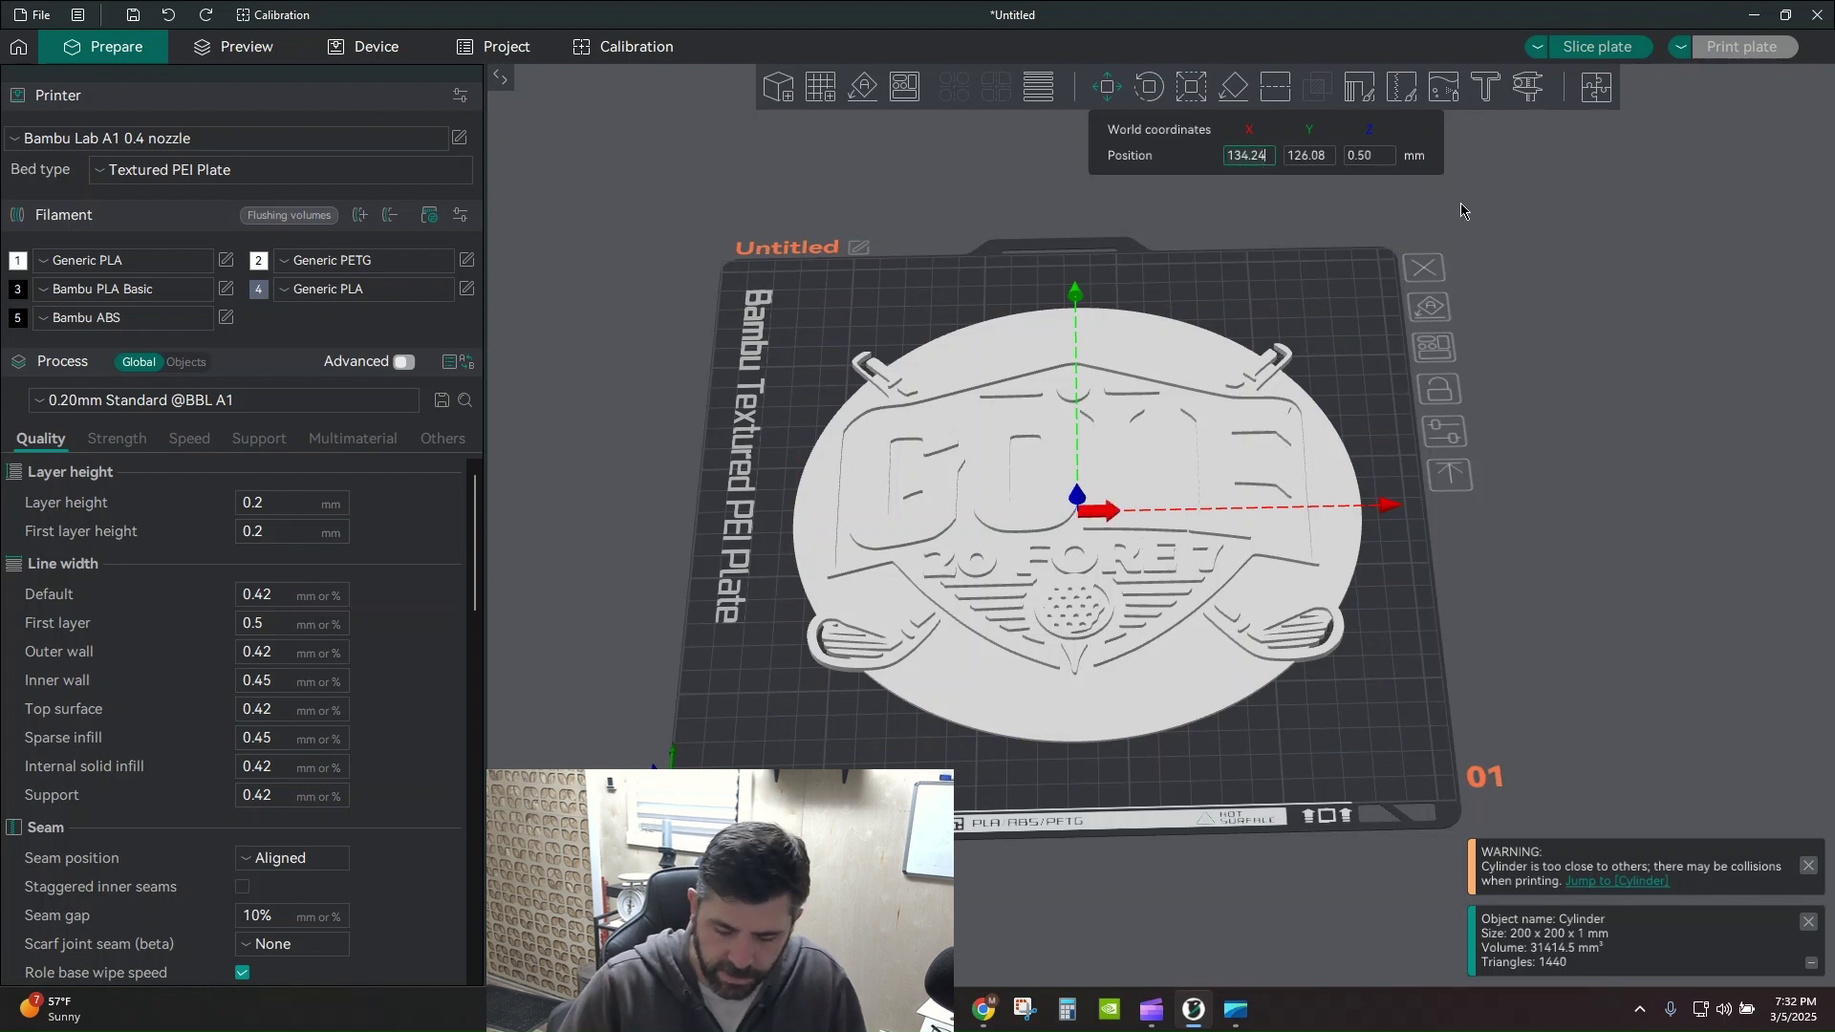
pyautogui.press('BackSpace')
pyautogui.press('BackSpace')
pyautogui.press('BackSpace')
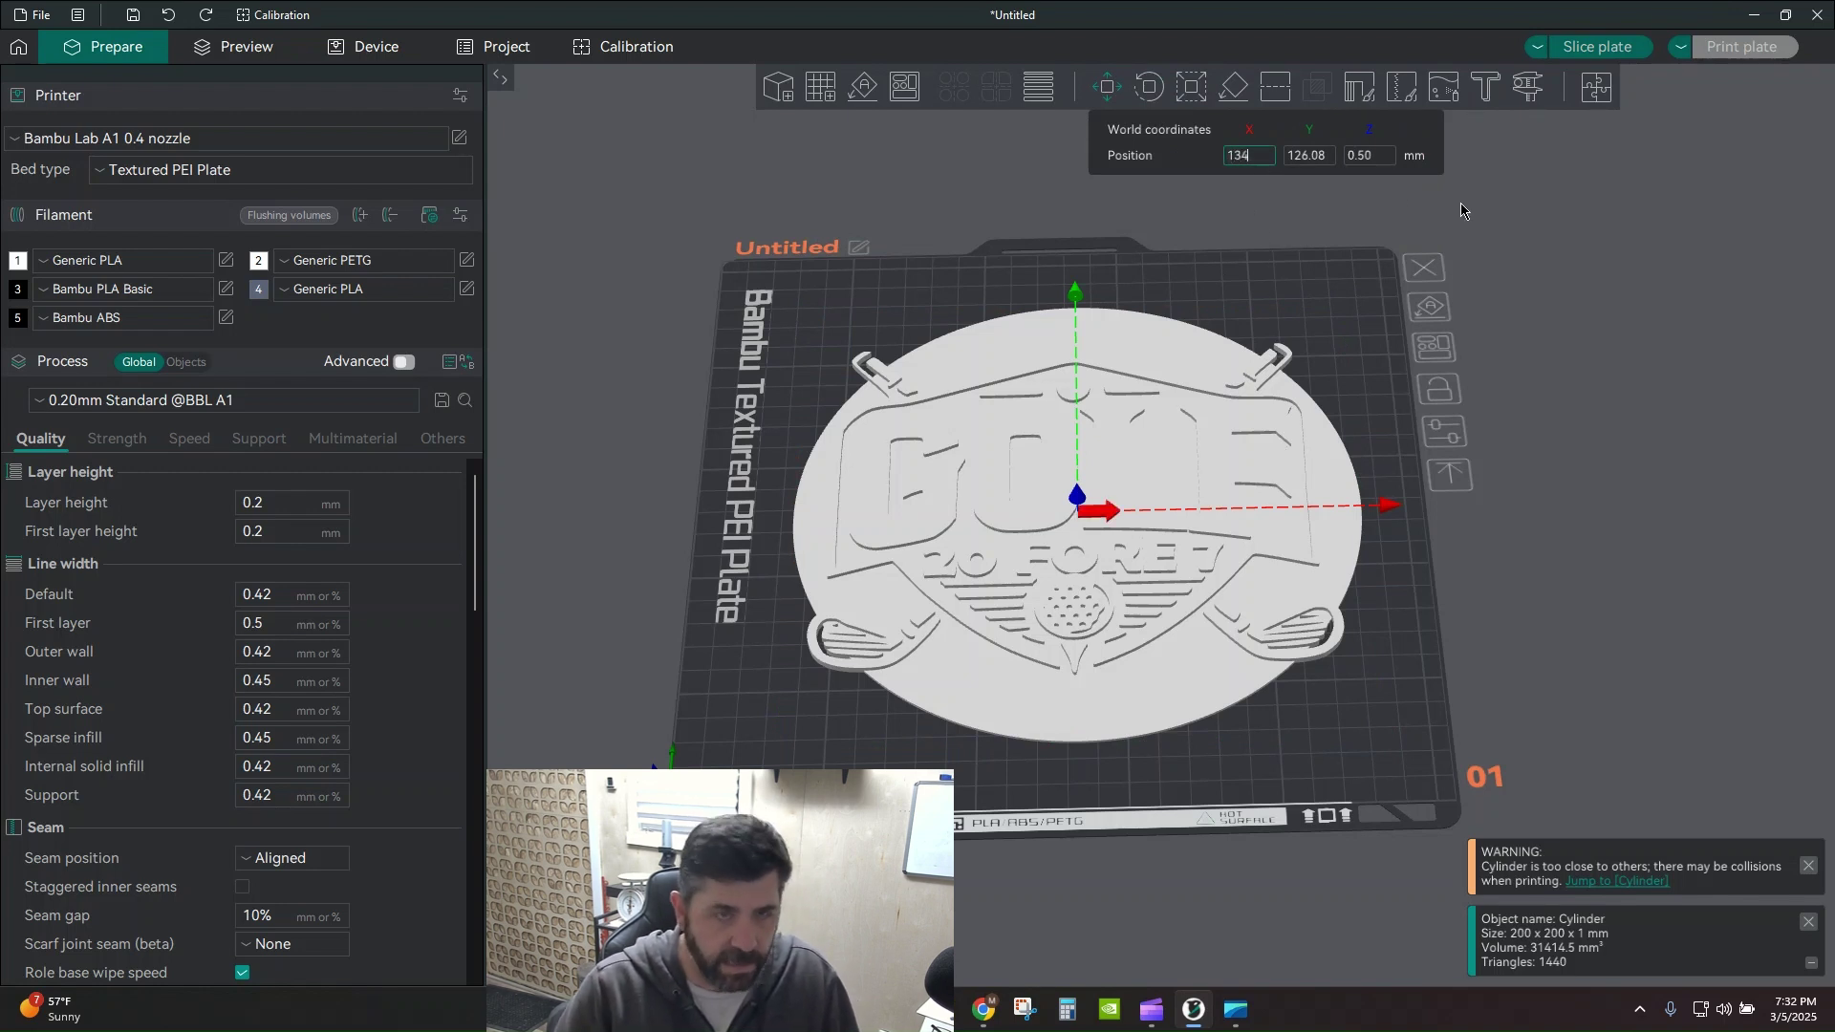
pyautogui.press('Tab')
pyautogui.write('126')
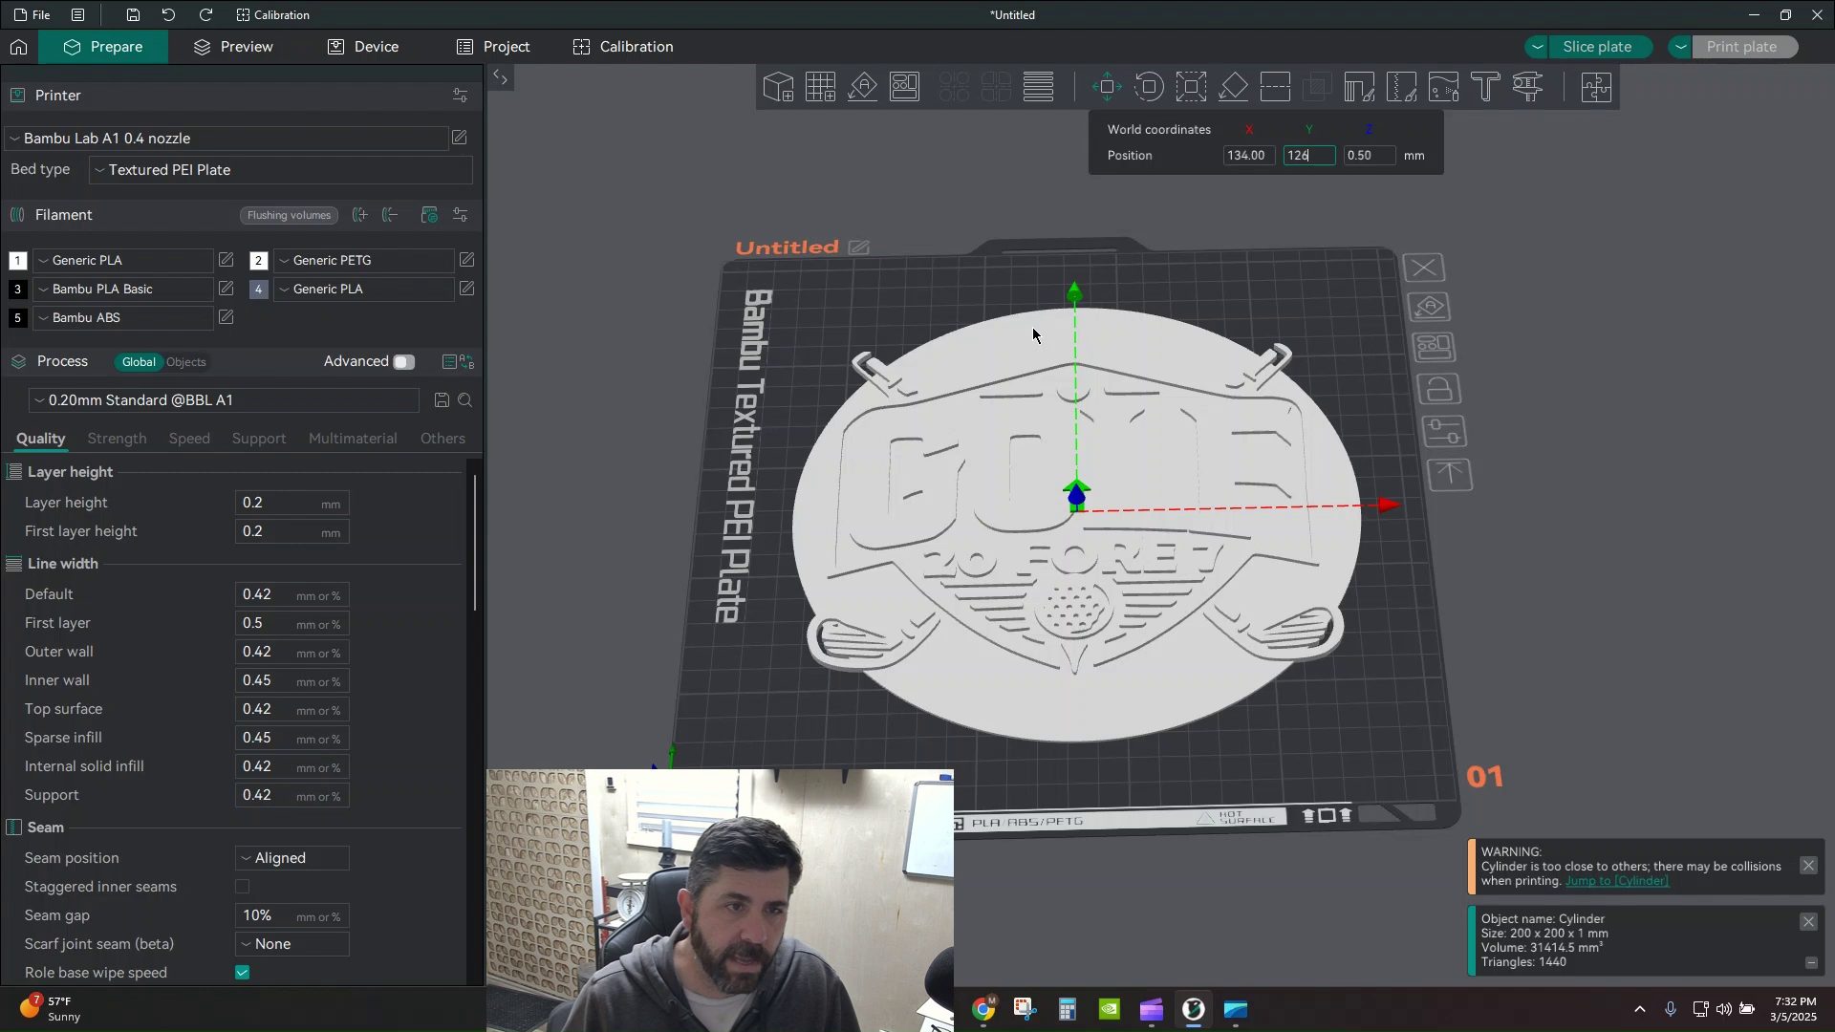
# - Move the shield logo to X 134, Y 126 so it centres on the disc
pyautogui.click(1037, 437)
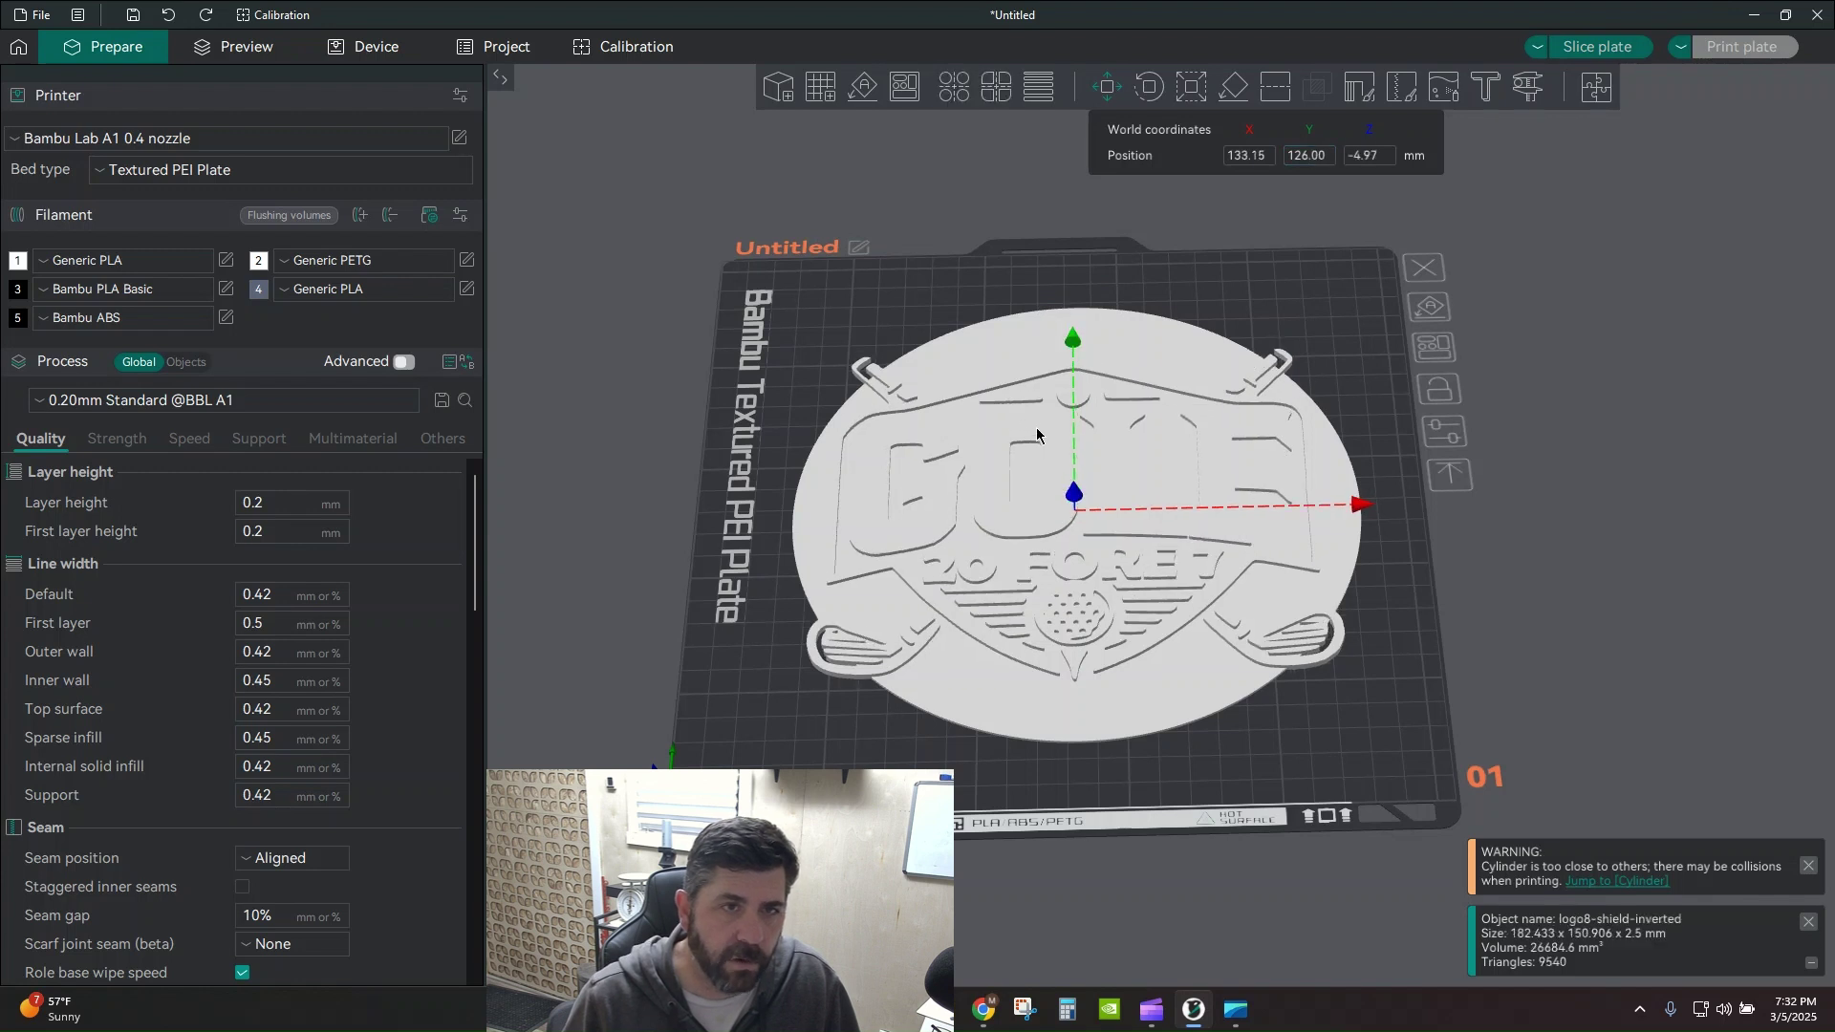
pyautogui.click(1270, 163)
pyautogui.hotkey('ctrl', 'a')
pyautogui.write('1')
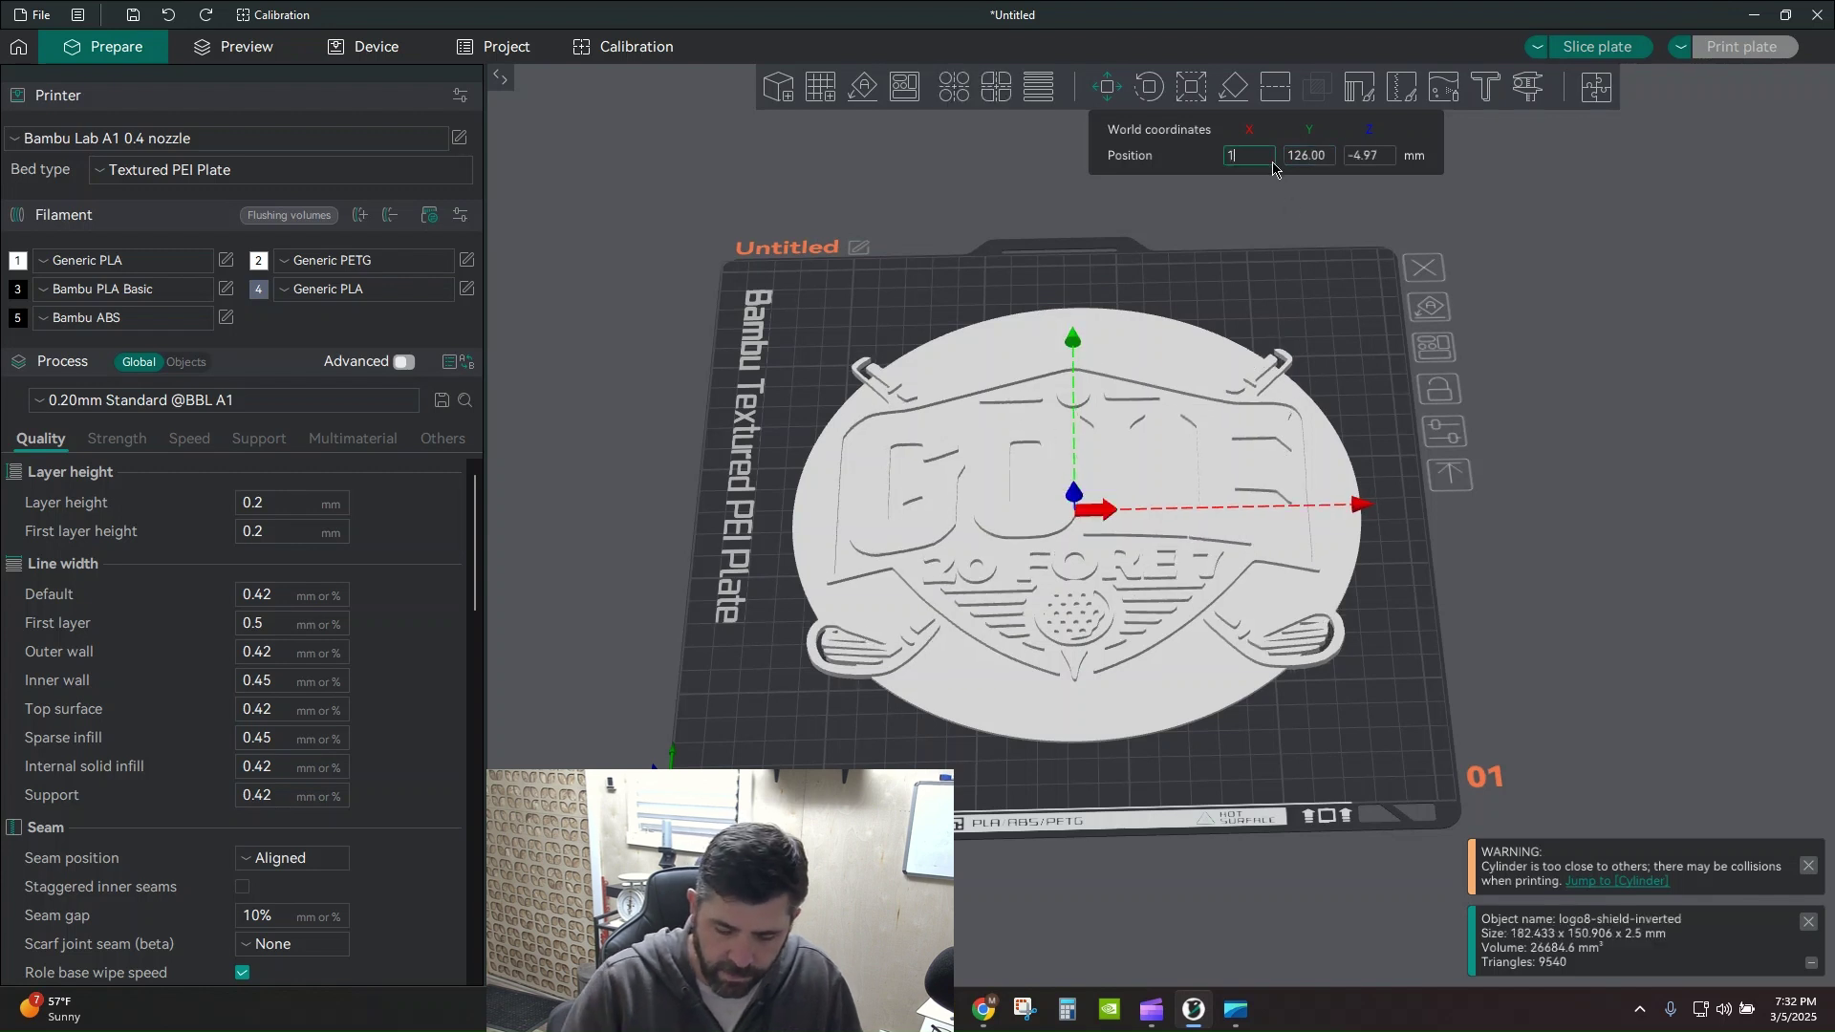
pyautogui.write('34')
pyautogui.press('Tab')
pyautogui.write('1')
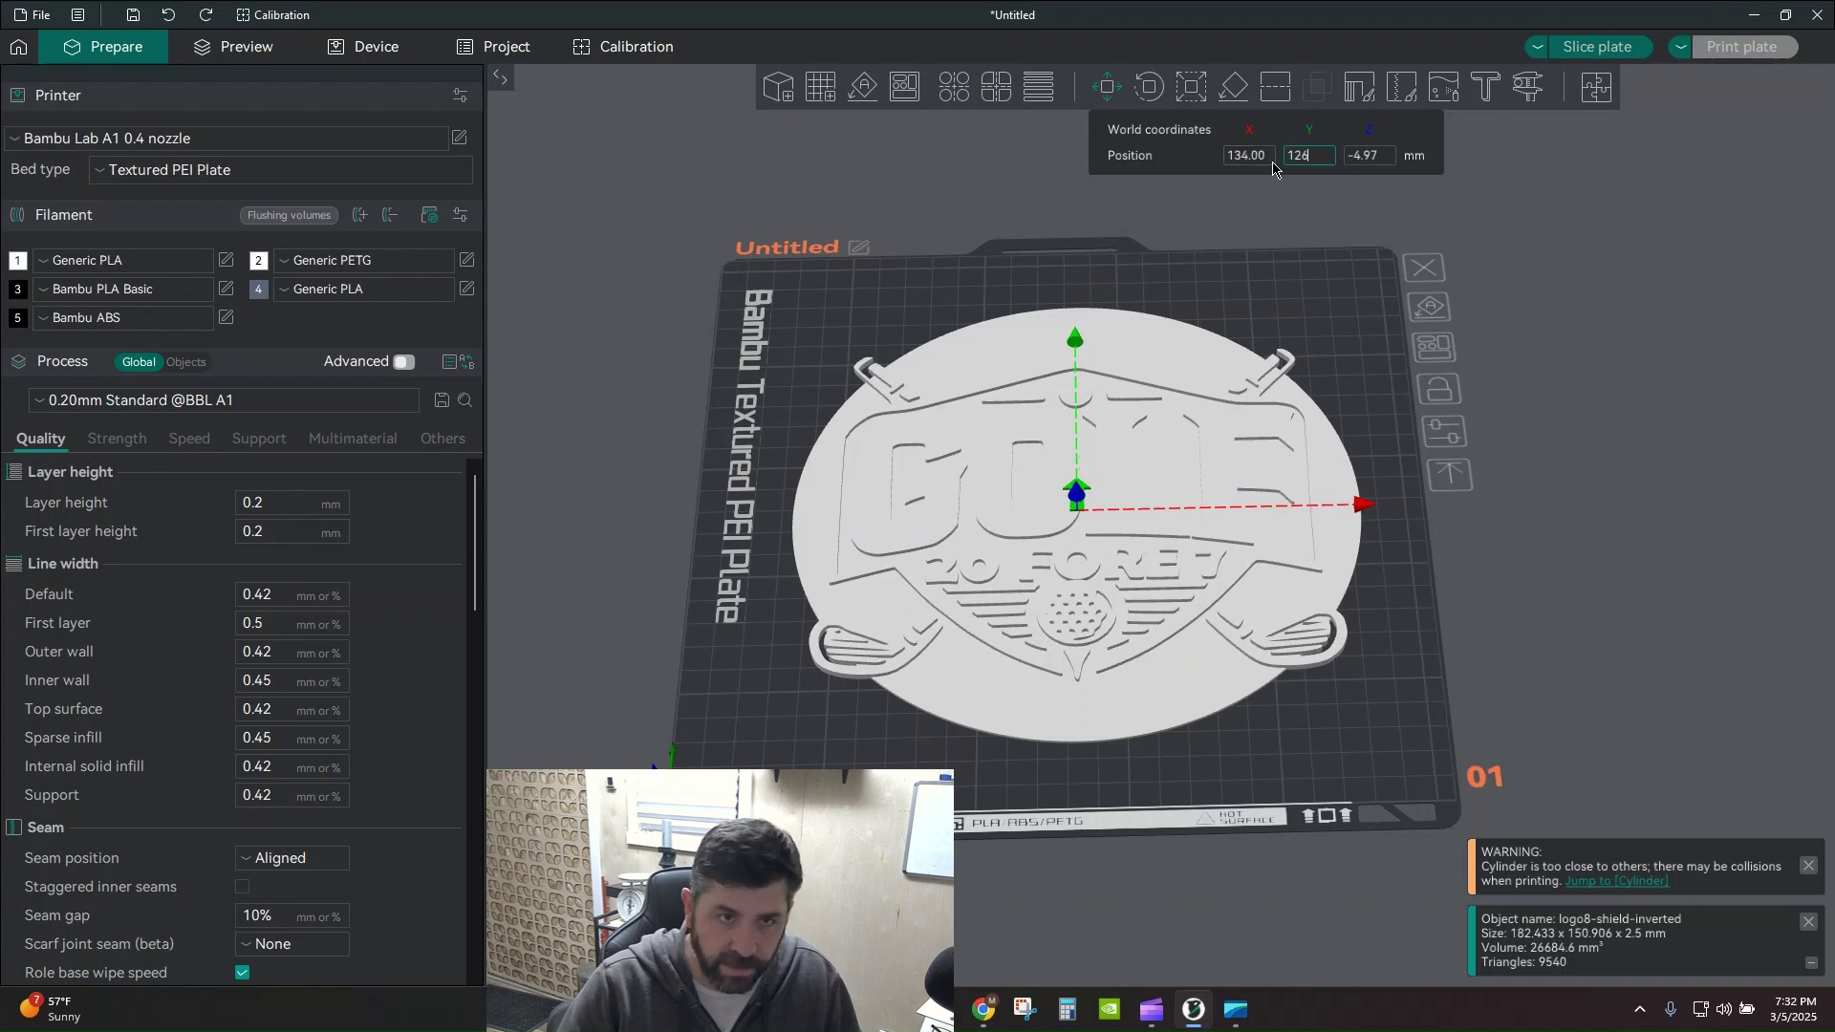
pyautogui.press('Return')
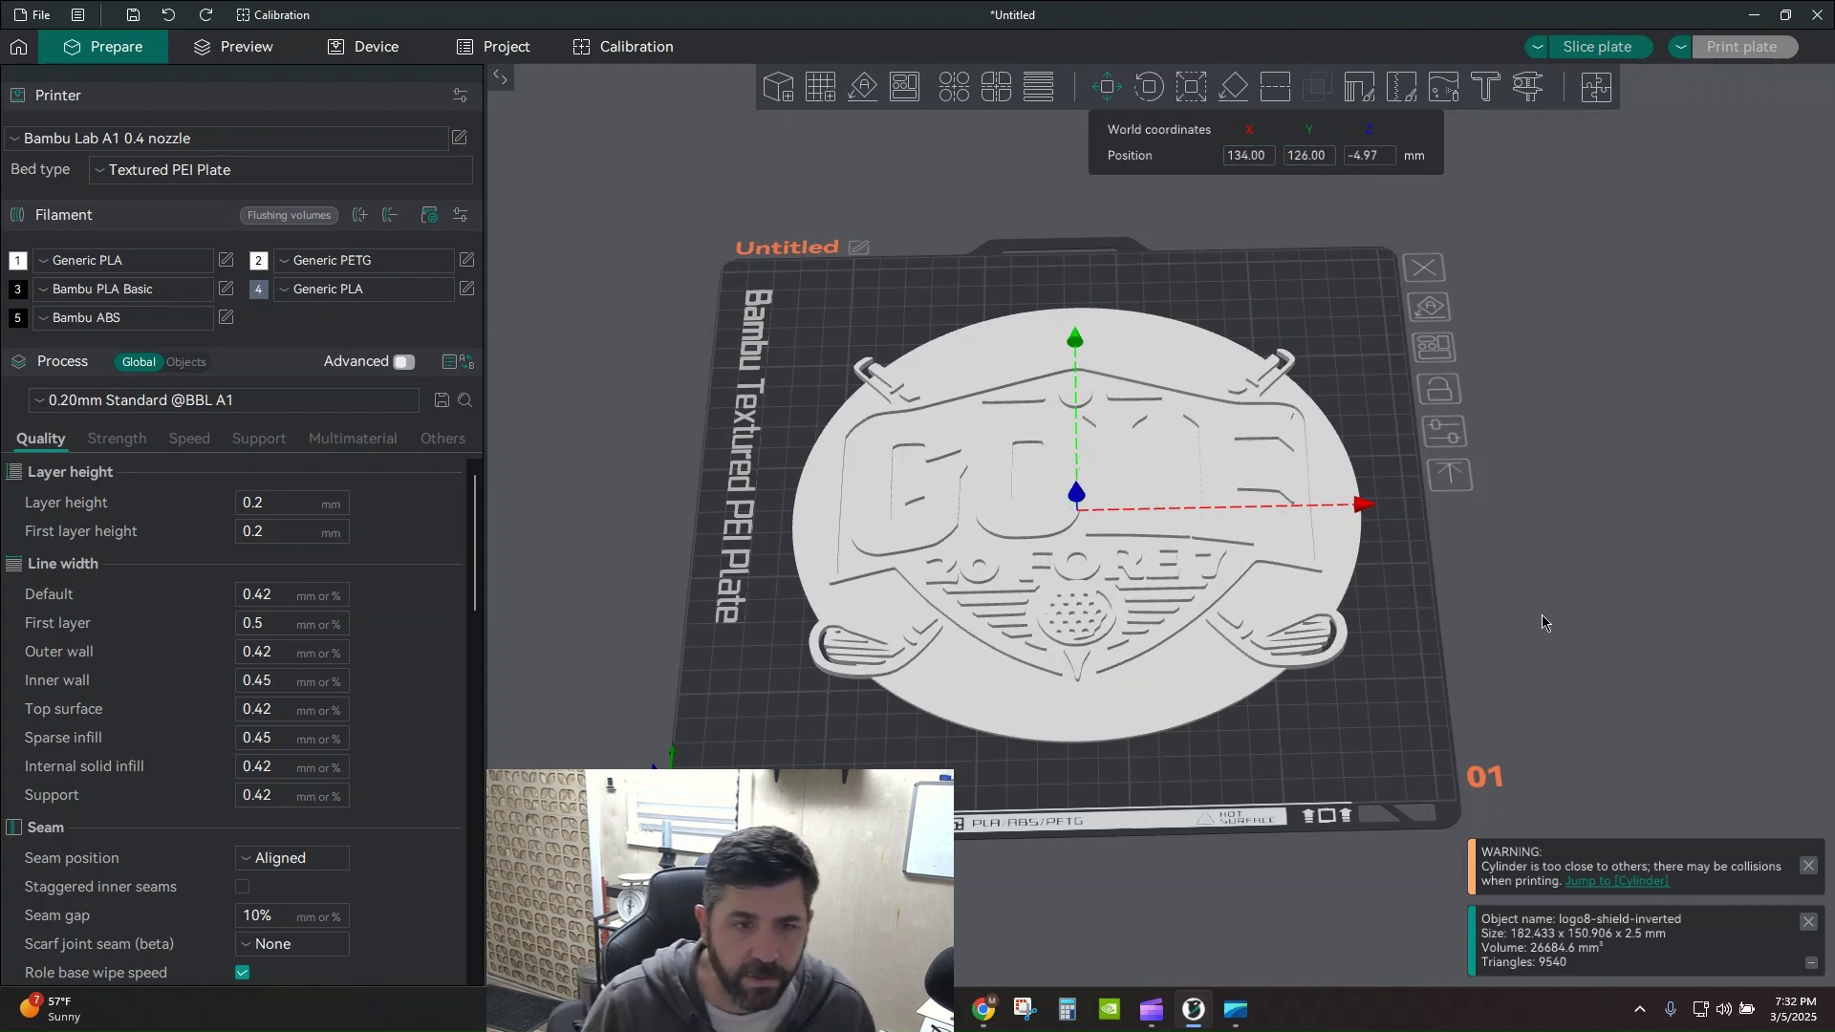
pyautogui.moveTo(1541, 616); pyautogui.dragTo(1539, 657)
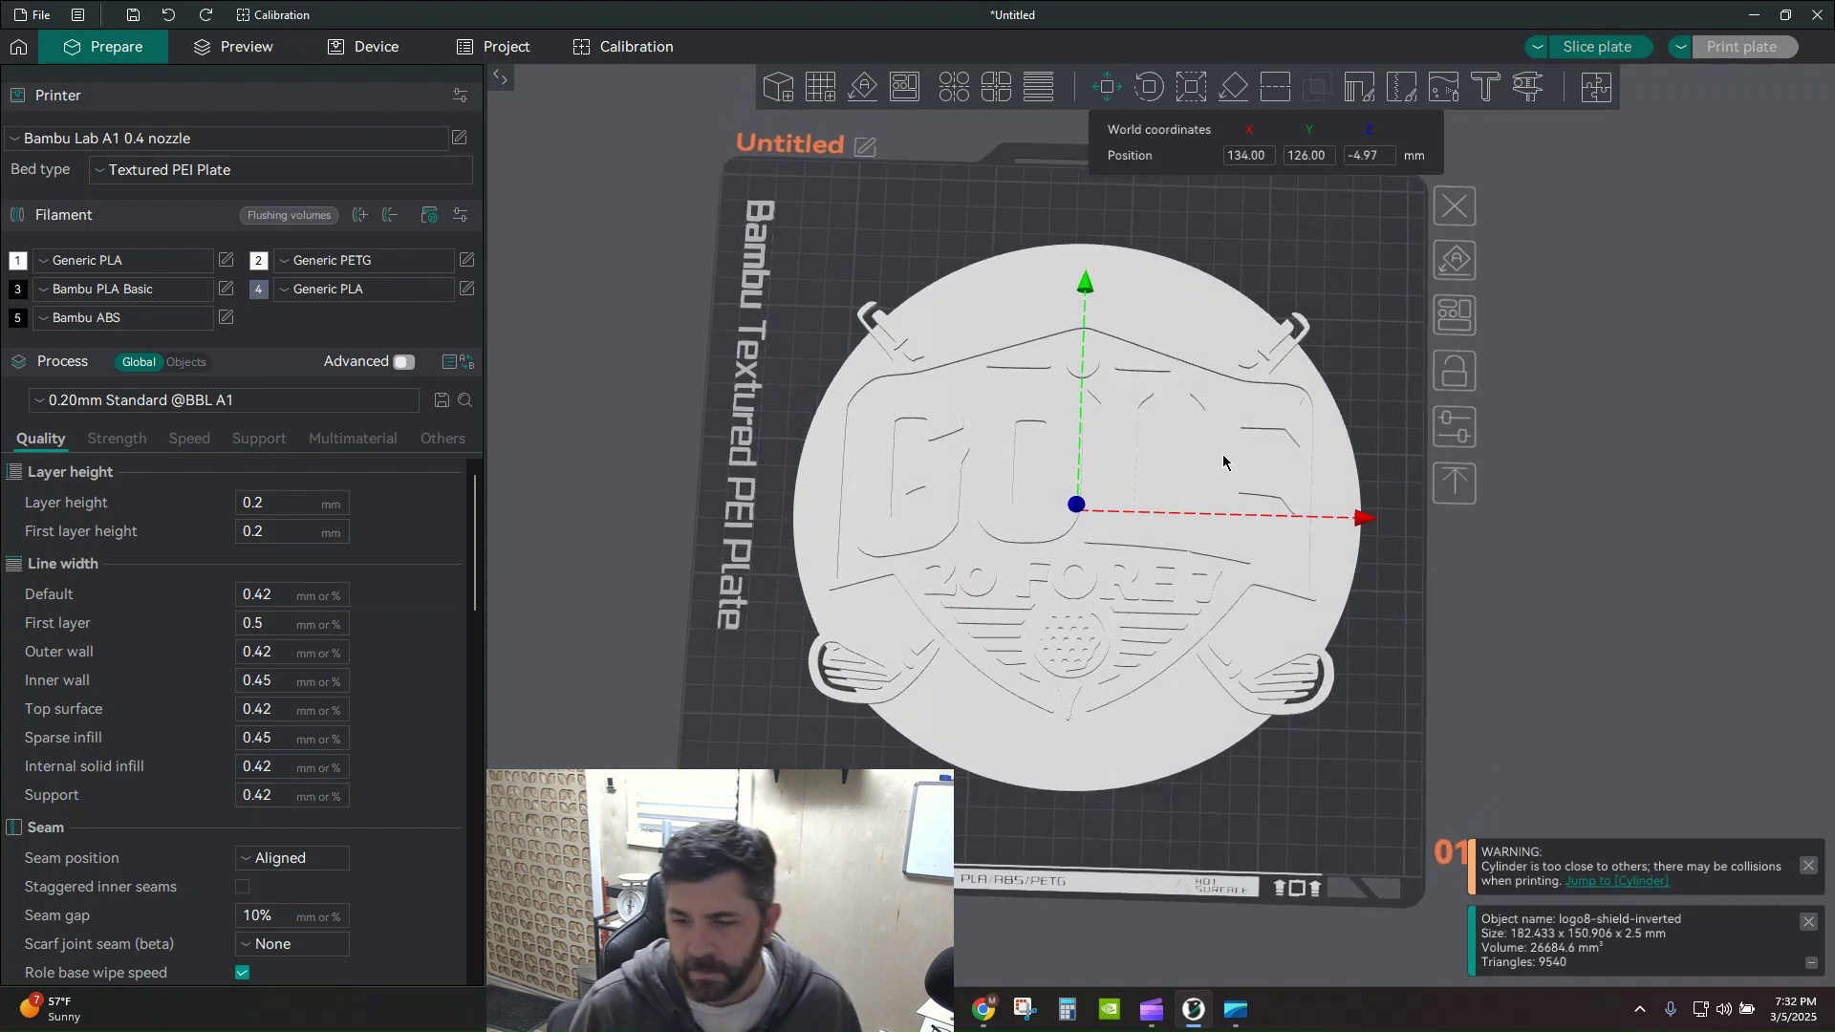
pyautogui.scroll(1, 1223, 461)
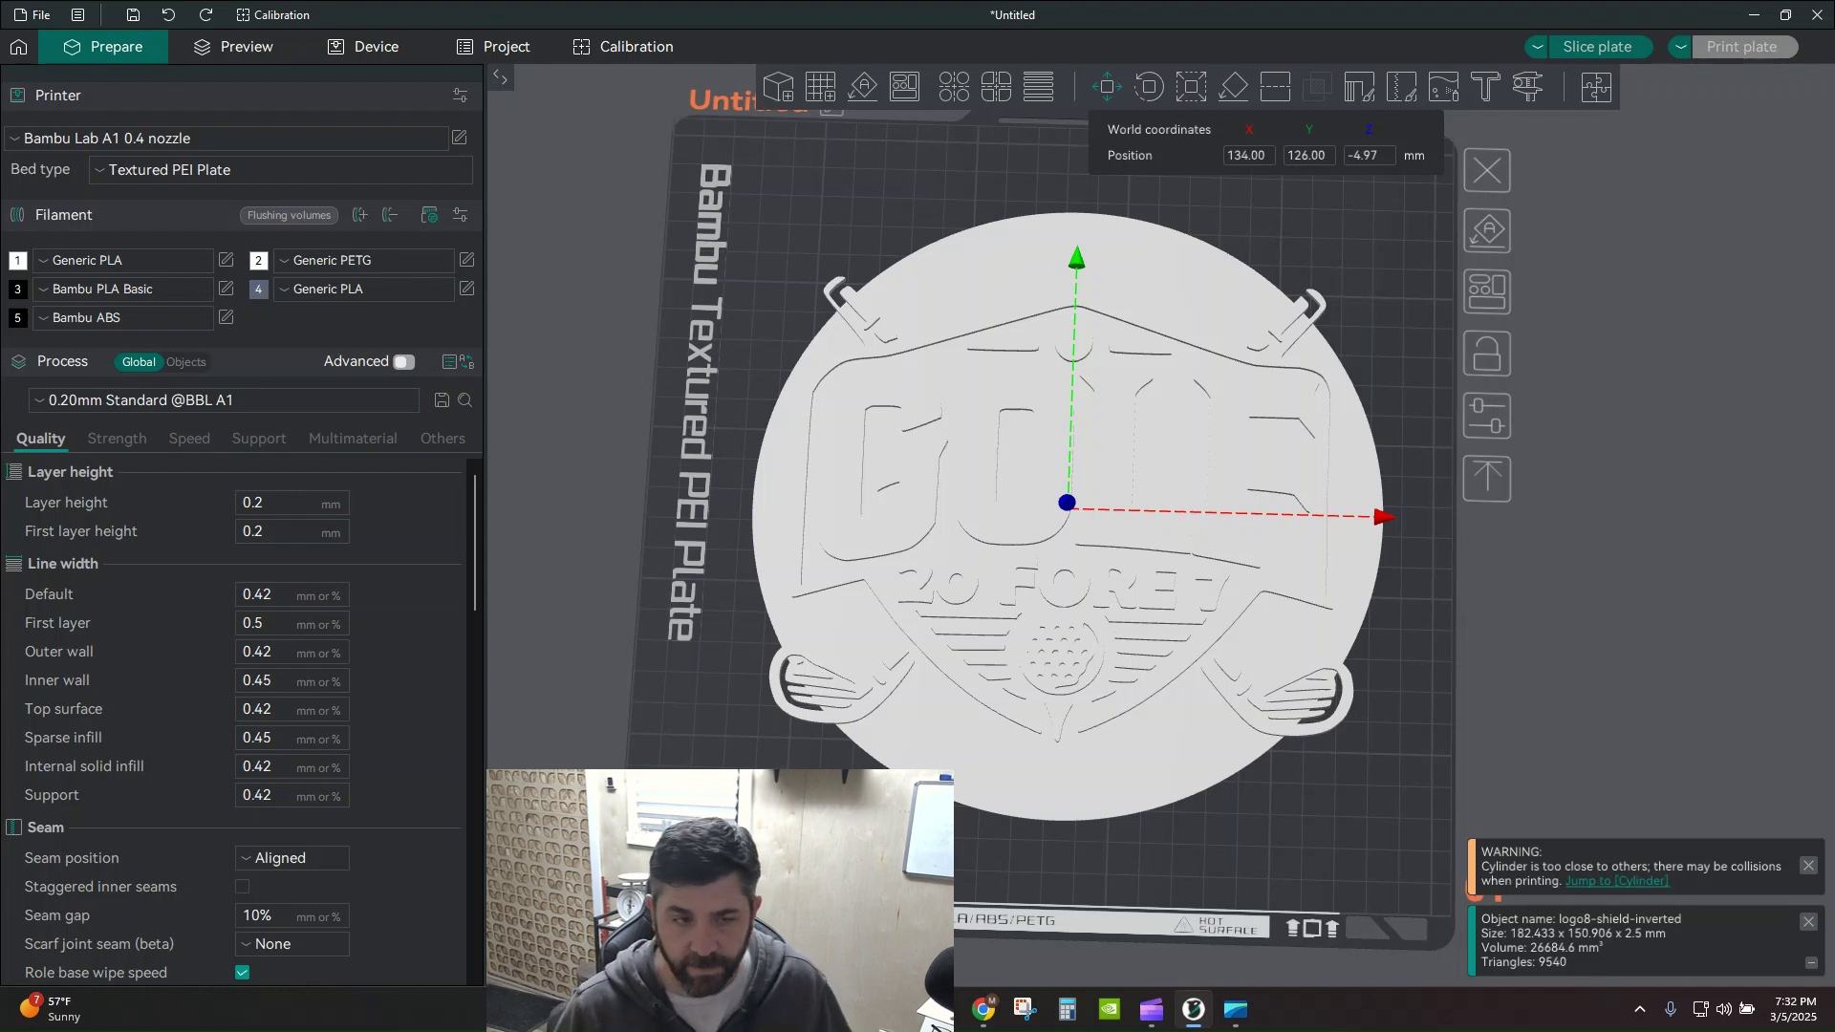
# - Select both the disc and the shield logo and combine them with Assemble
pyautogui.hotkey('ctrl', 'a')
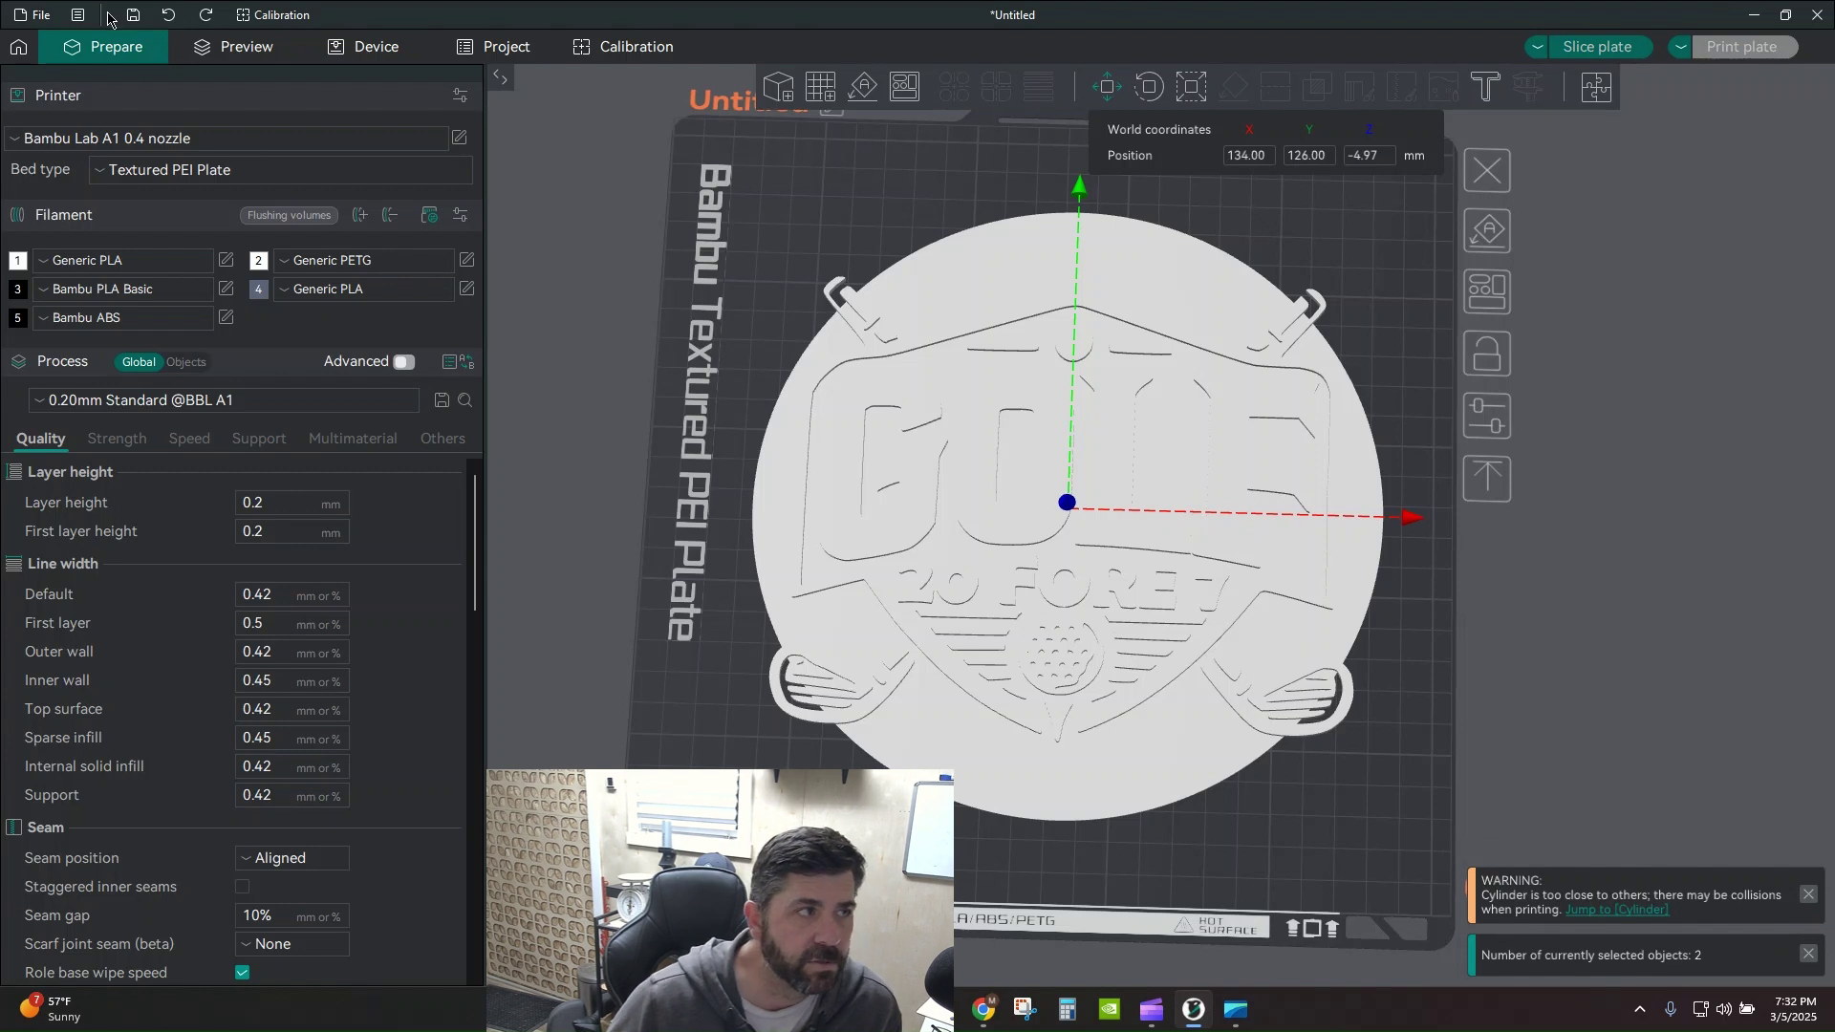
pyautogui.rightClick(1089, 353)
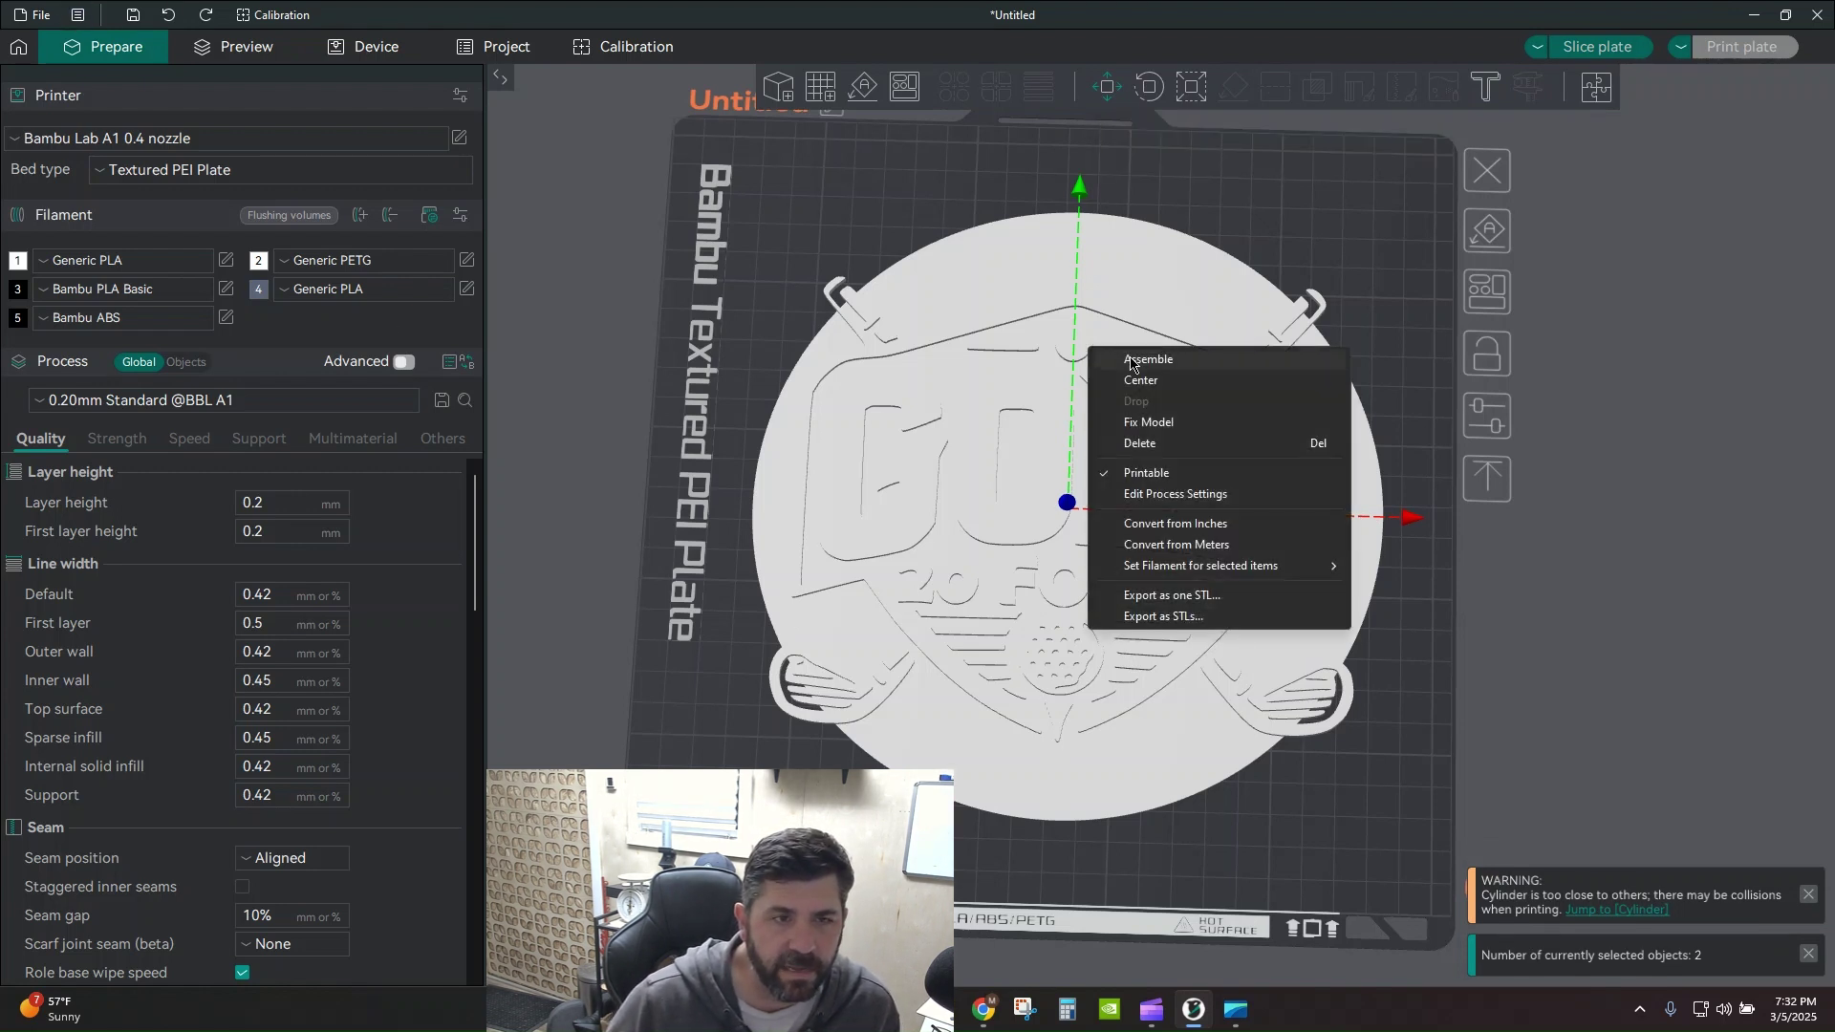
pyautogui.click(1130, 360)
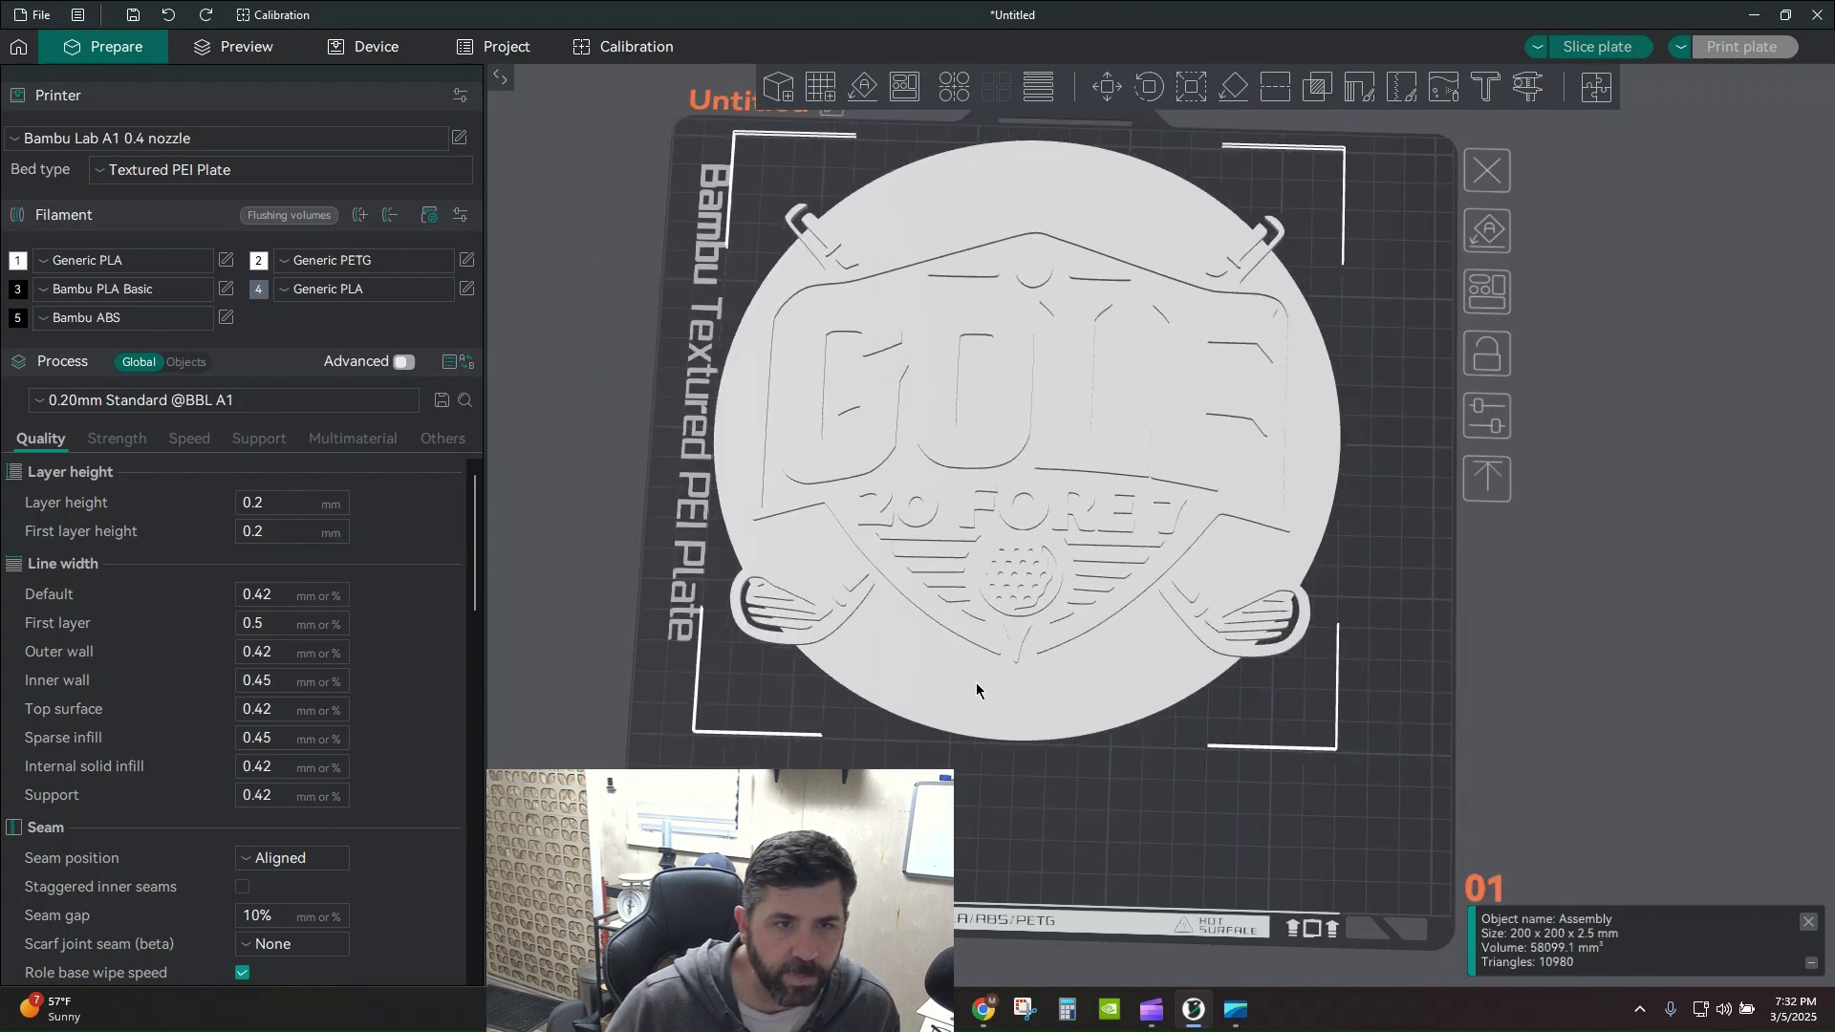
pyautogui.moveTo(1564, 798); pyautogui.dragTo(1466, 675)
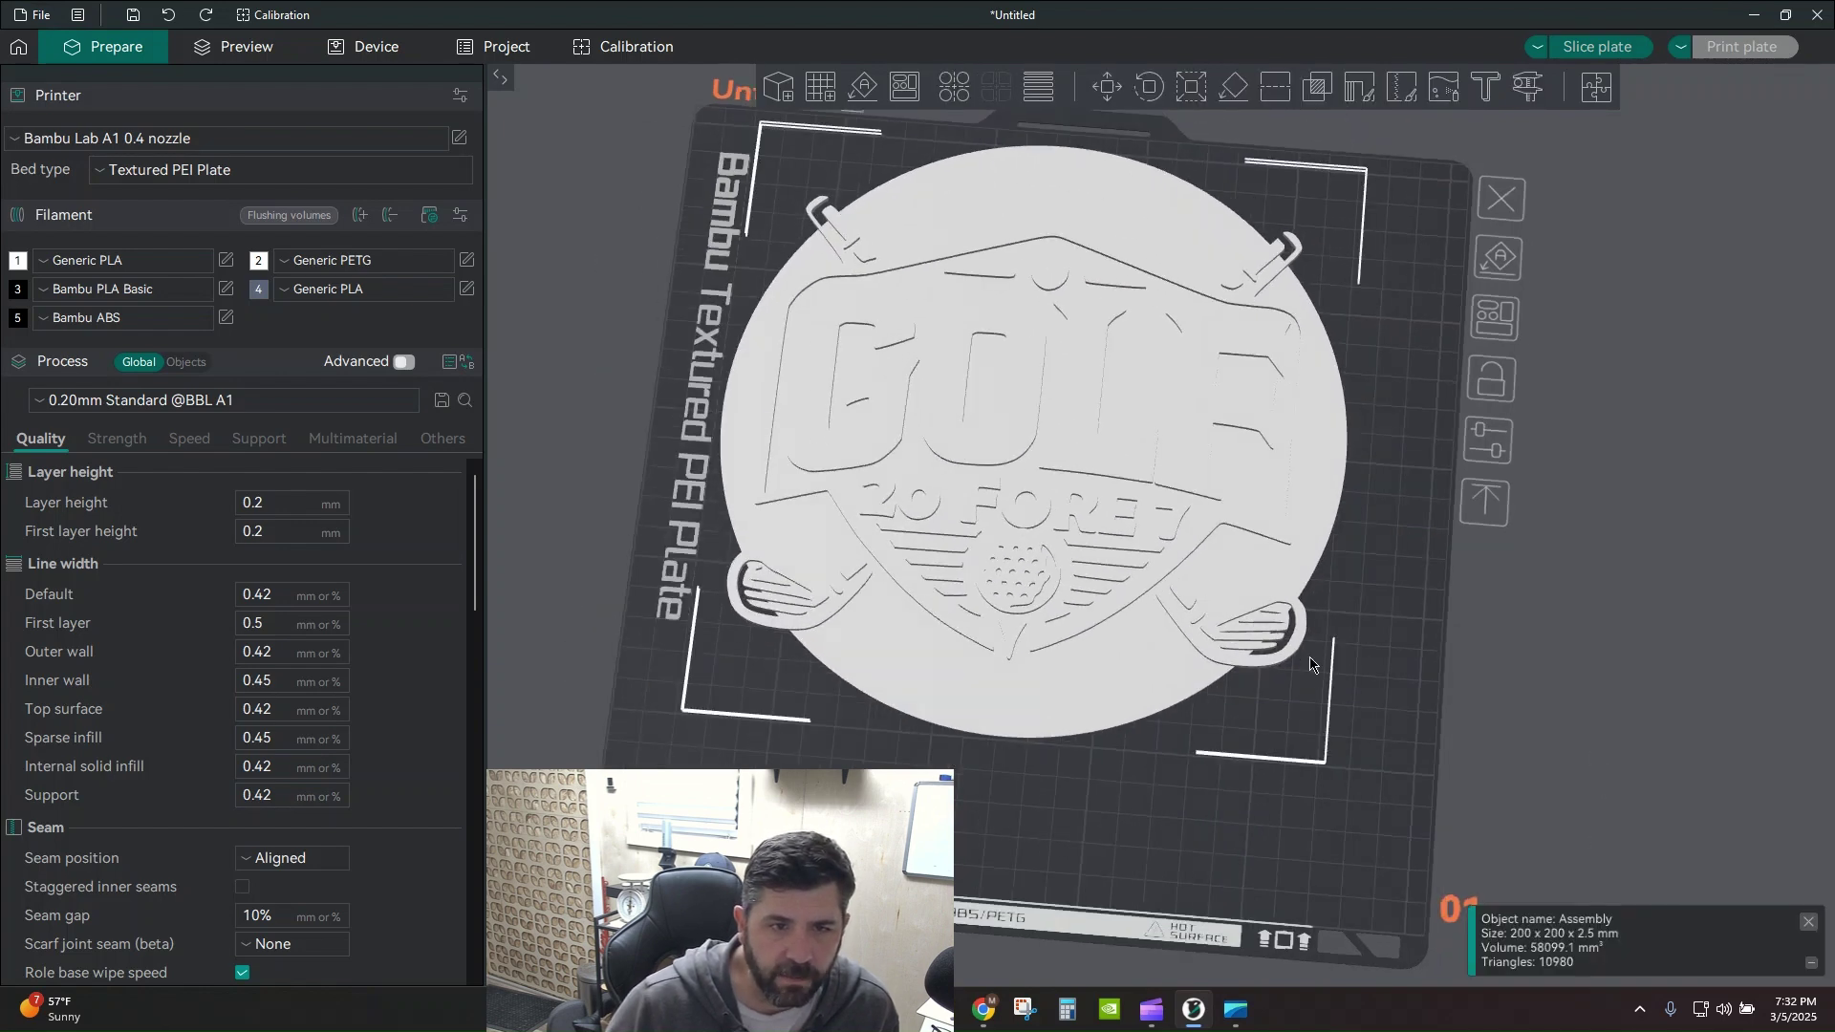
pyautogui.moveTo(1309, 663)
pyautogui.mouseDown()
pyautogui.moveTo(1264, 636)
pyautogui.moveTo(1291, 697)
pyautogui.moveTo(1230, 694)
pyautogui.moveTo(1285, 652)
pyautogui.mouseUp()
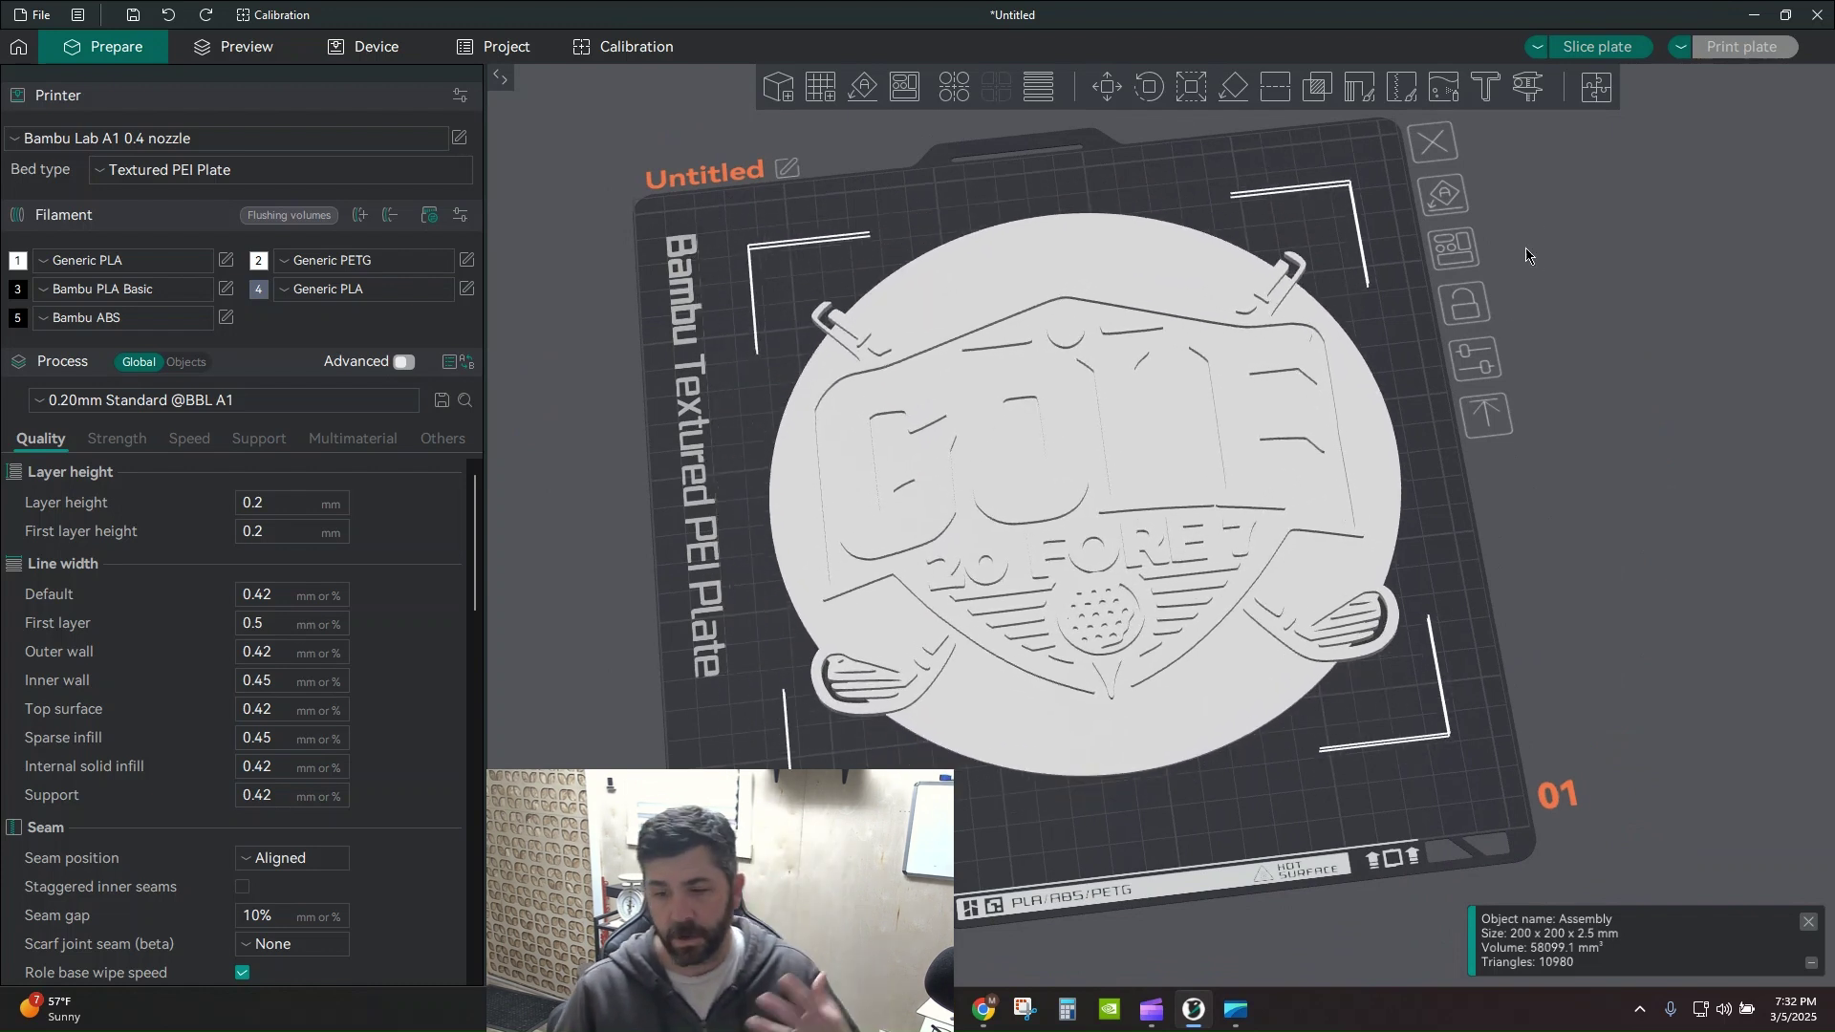
# - Fill the disc with dark filament 3, then pick gray filament 4 for the shield outline
pyautogui.click(1450, 96)
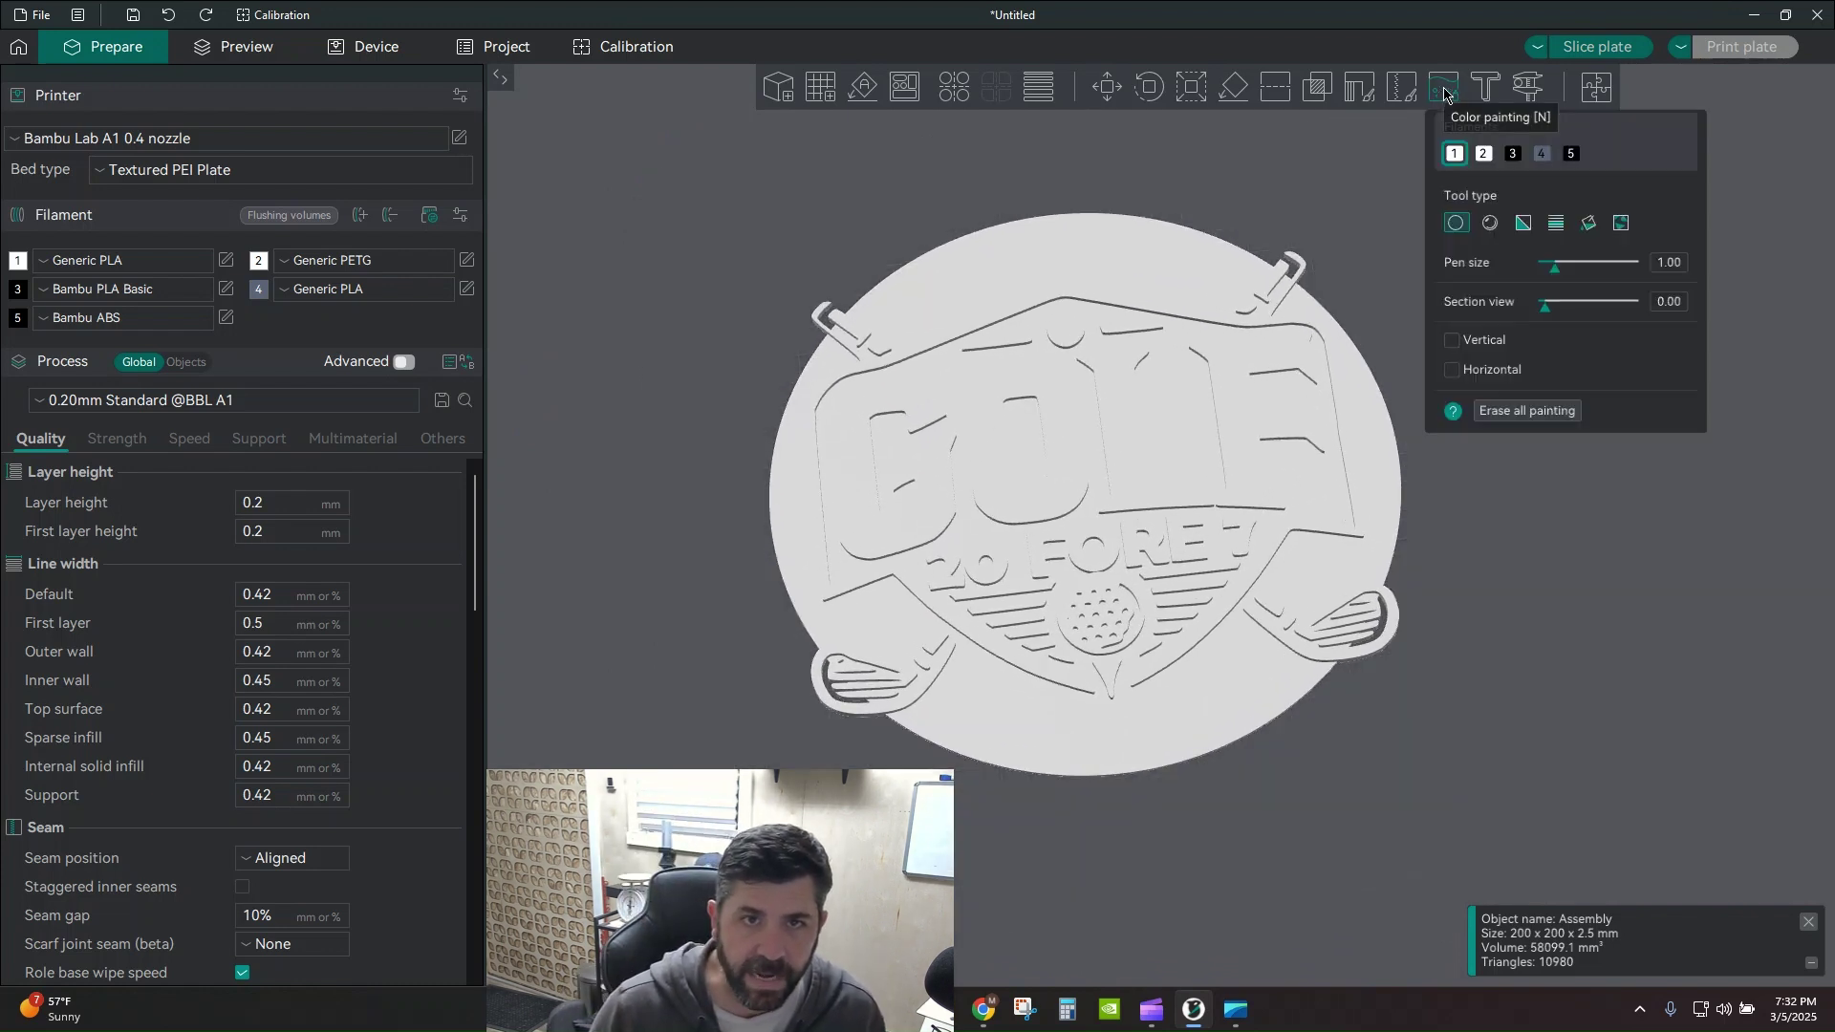
pyautogui.click(1512, 154)
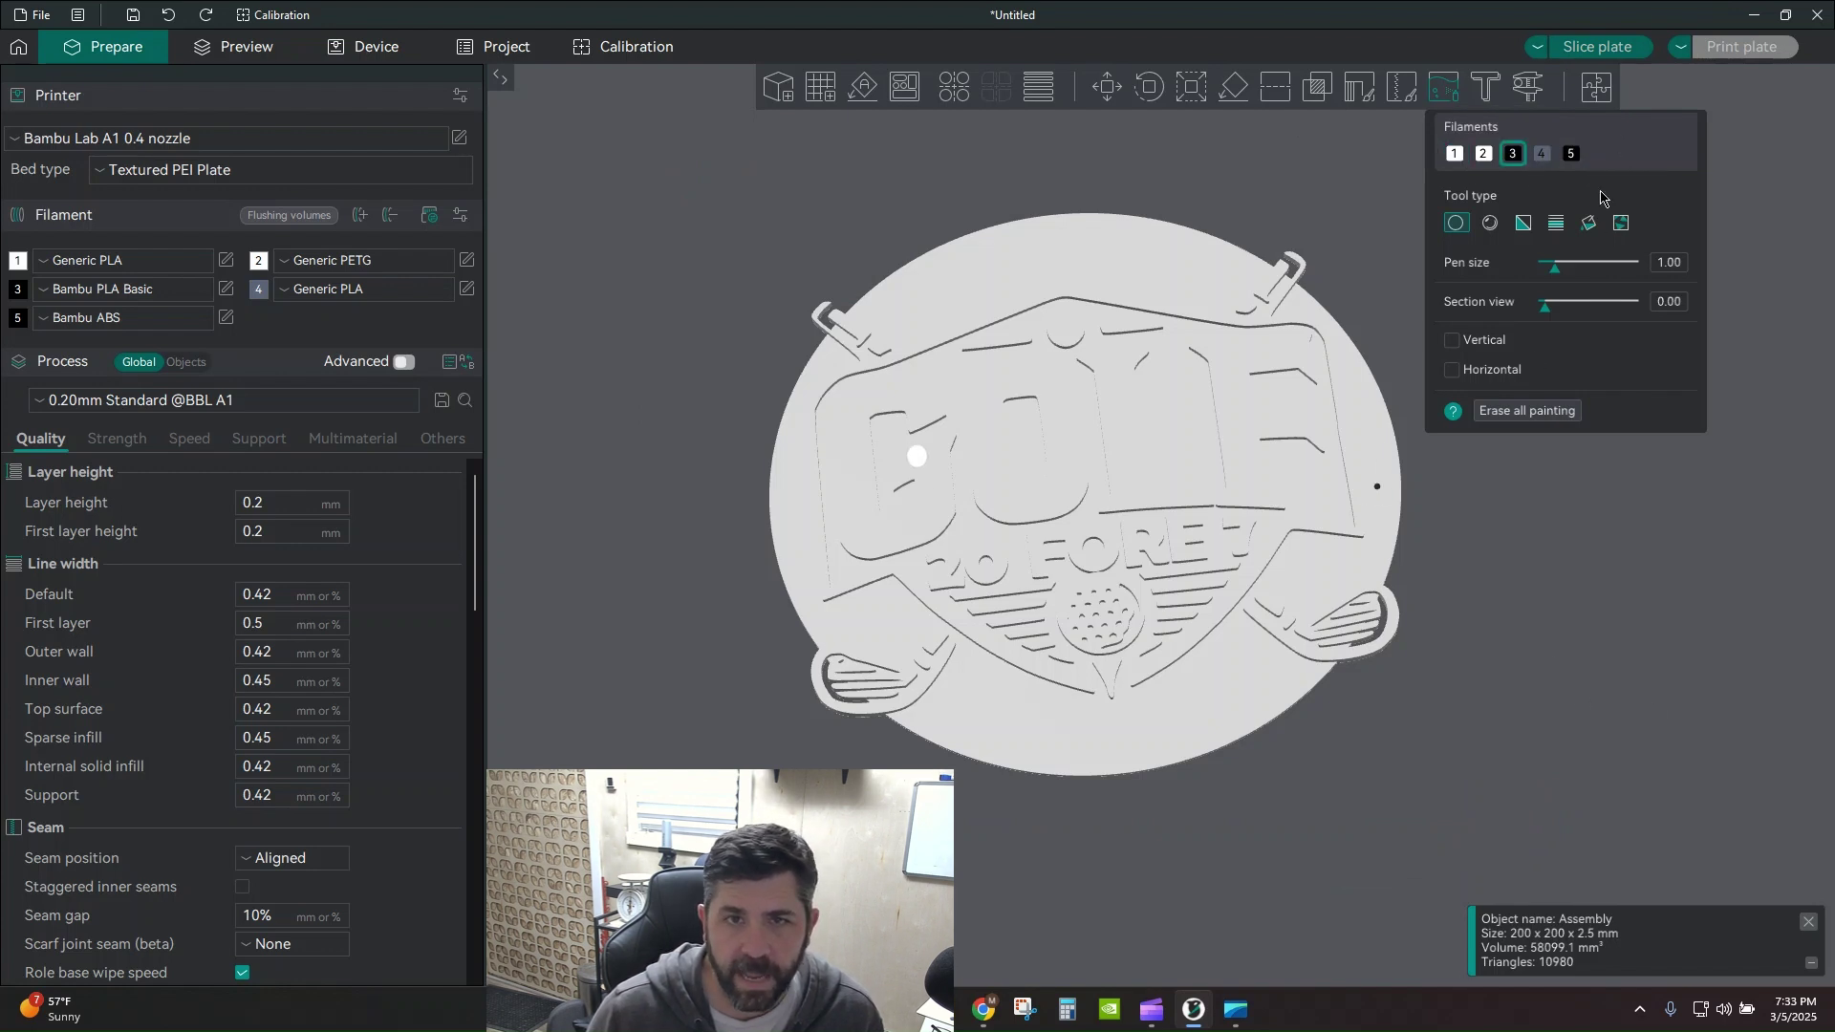
pyautogui.click(1588, 222)
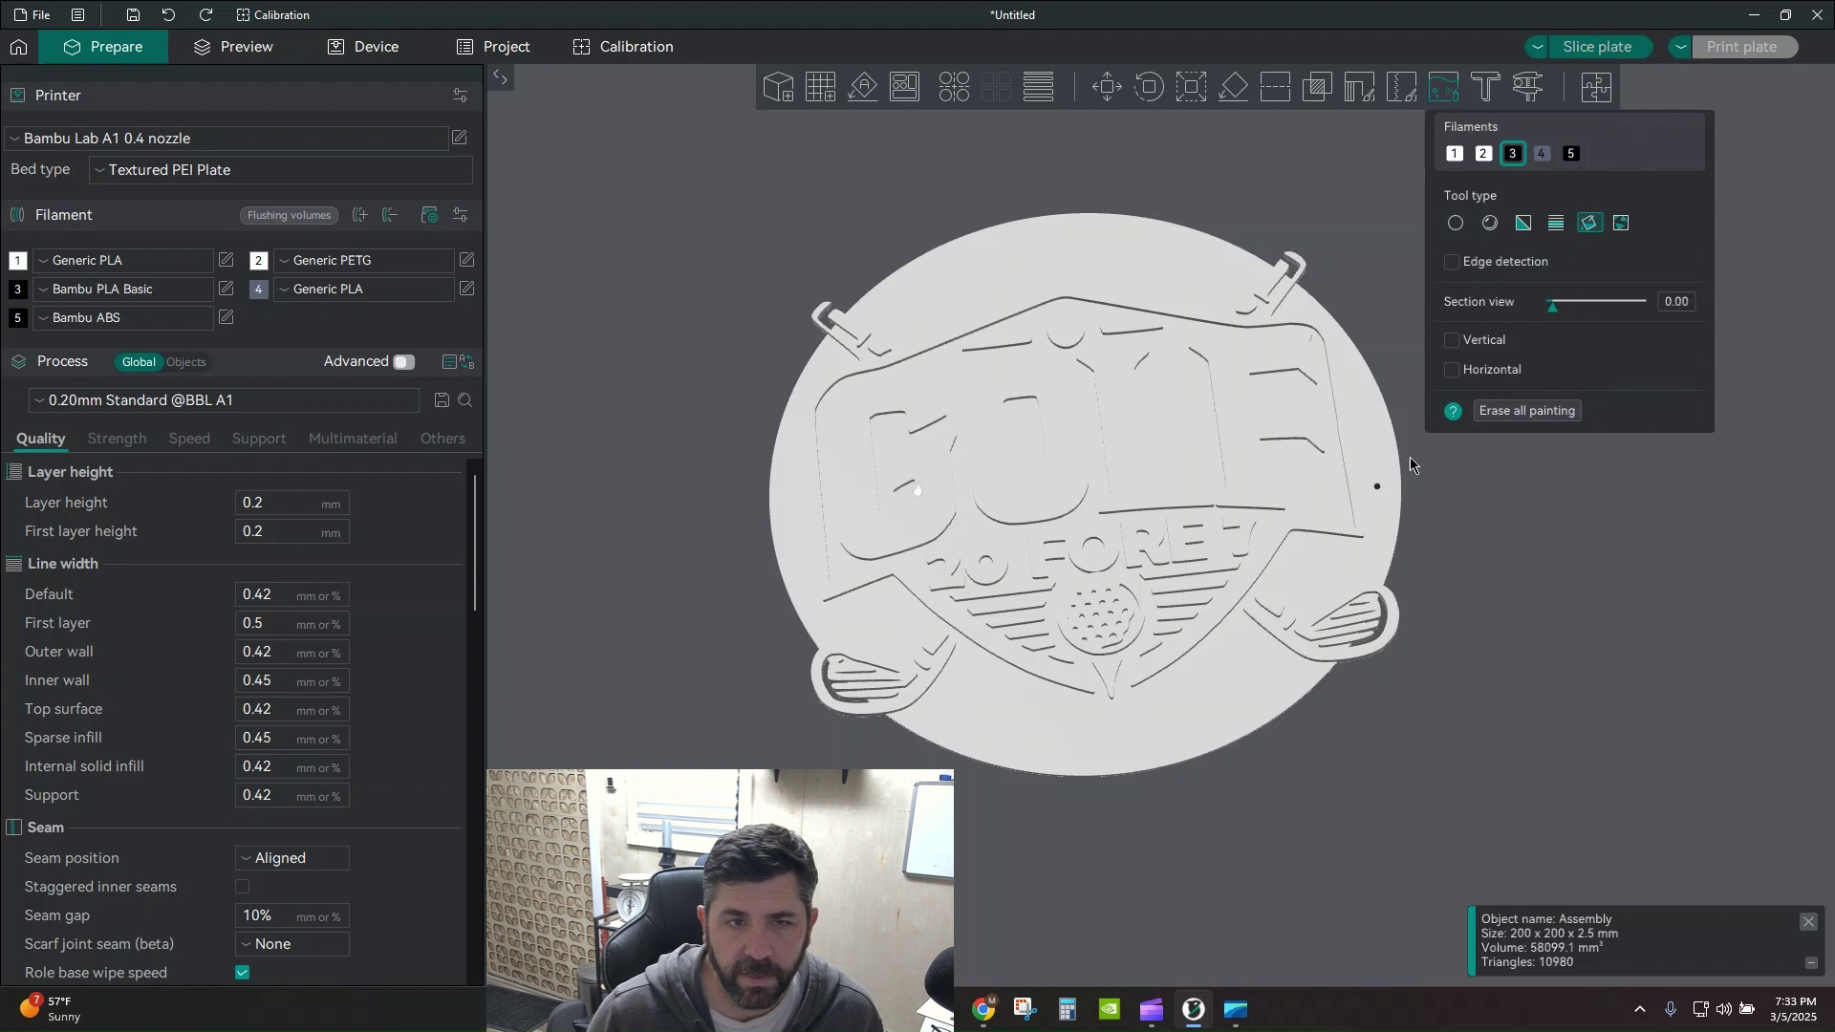
pyautogui.click(1375, 462)
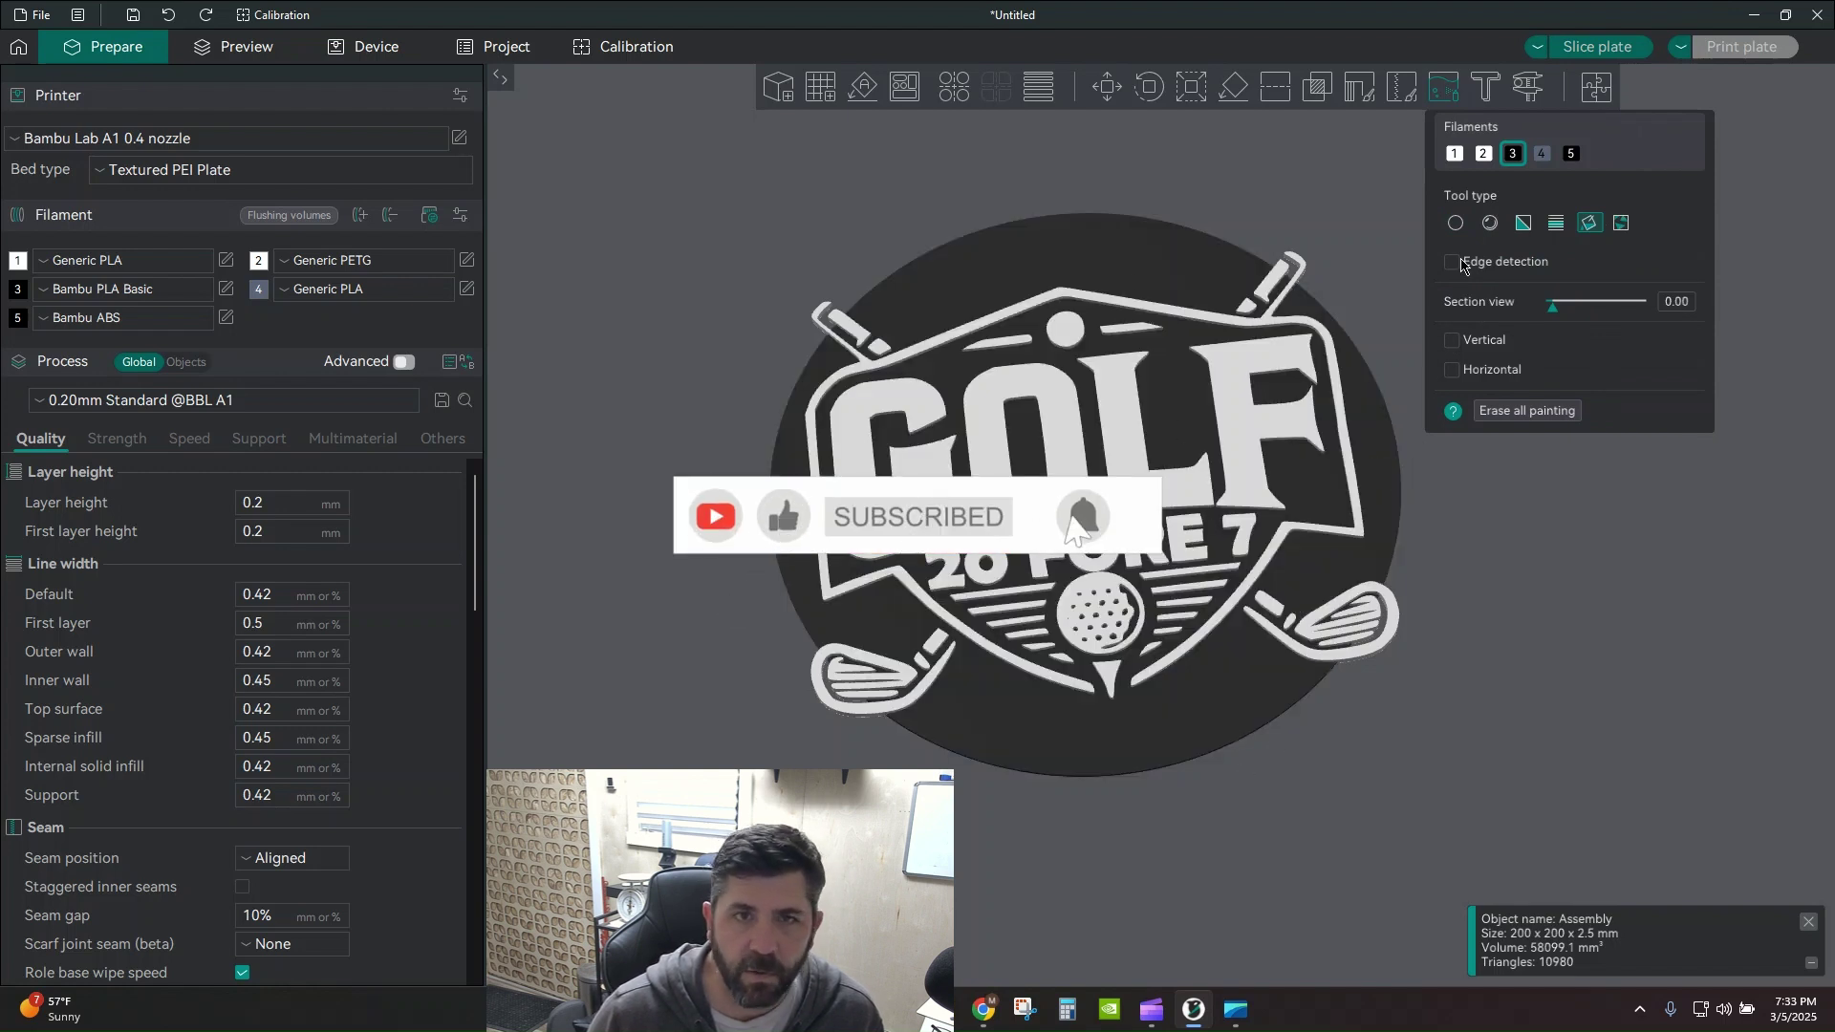
pyautogui.click(1541, 153)
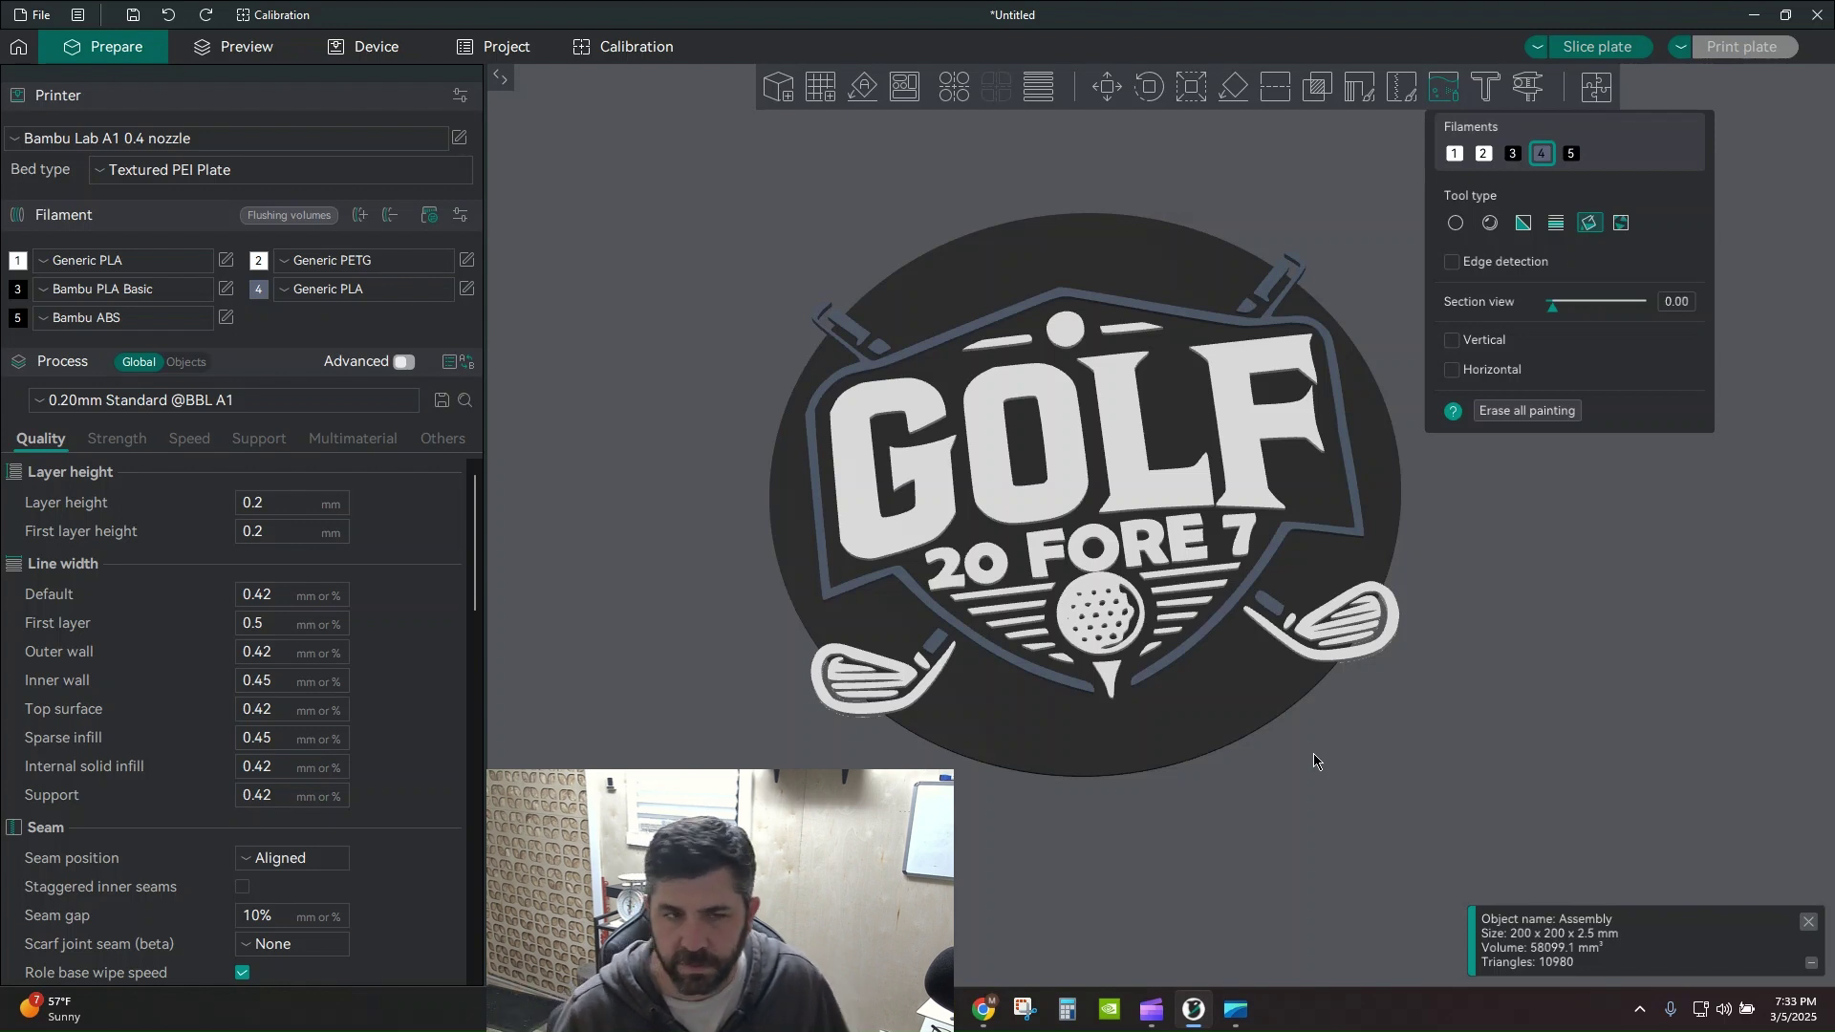
pyautogui.moveTo(1336, 797); pyautogui.dragTo(1321, 793)
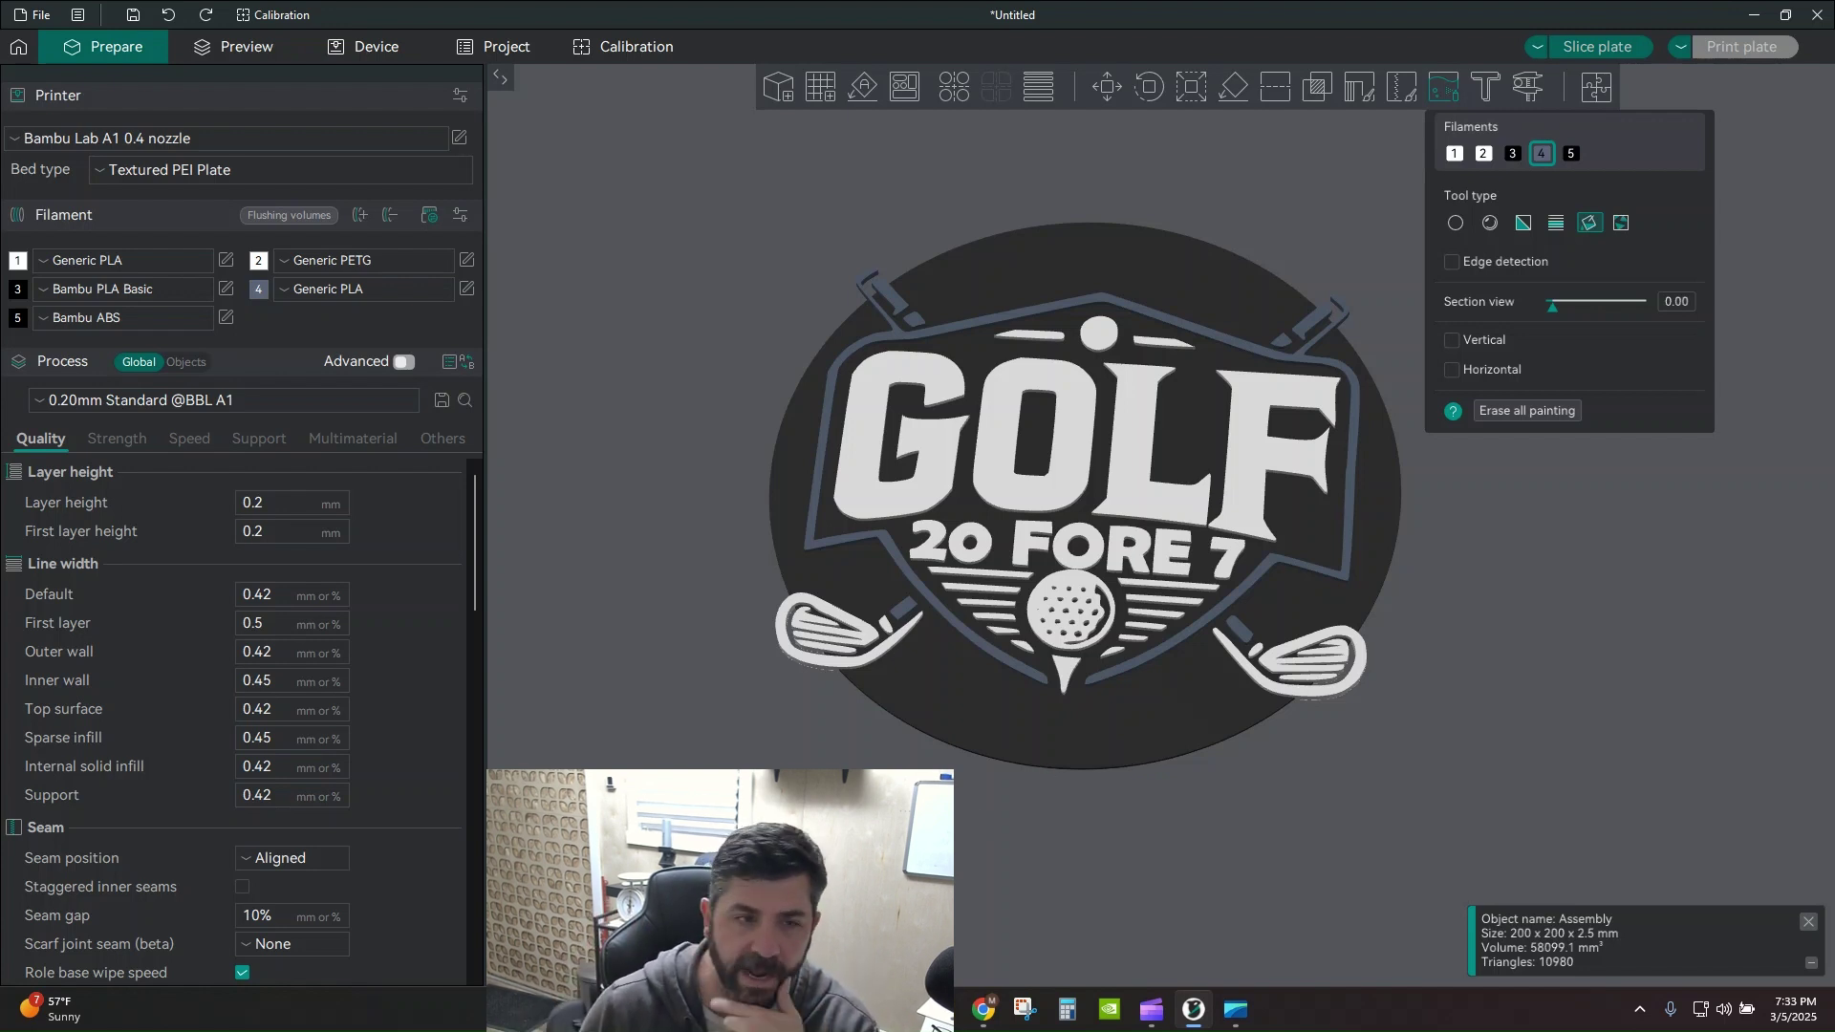
# - In the Strength process settings, change Top surface pattern from Monotonic line to Hilbert Curve
pyautogui.click(119, 439)
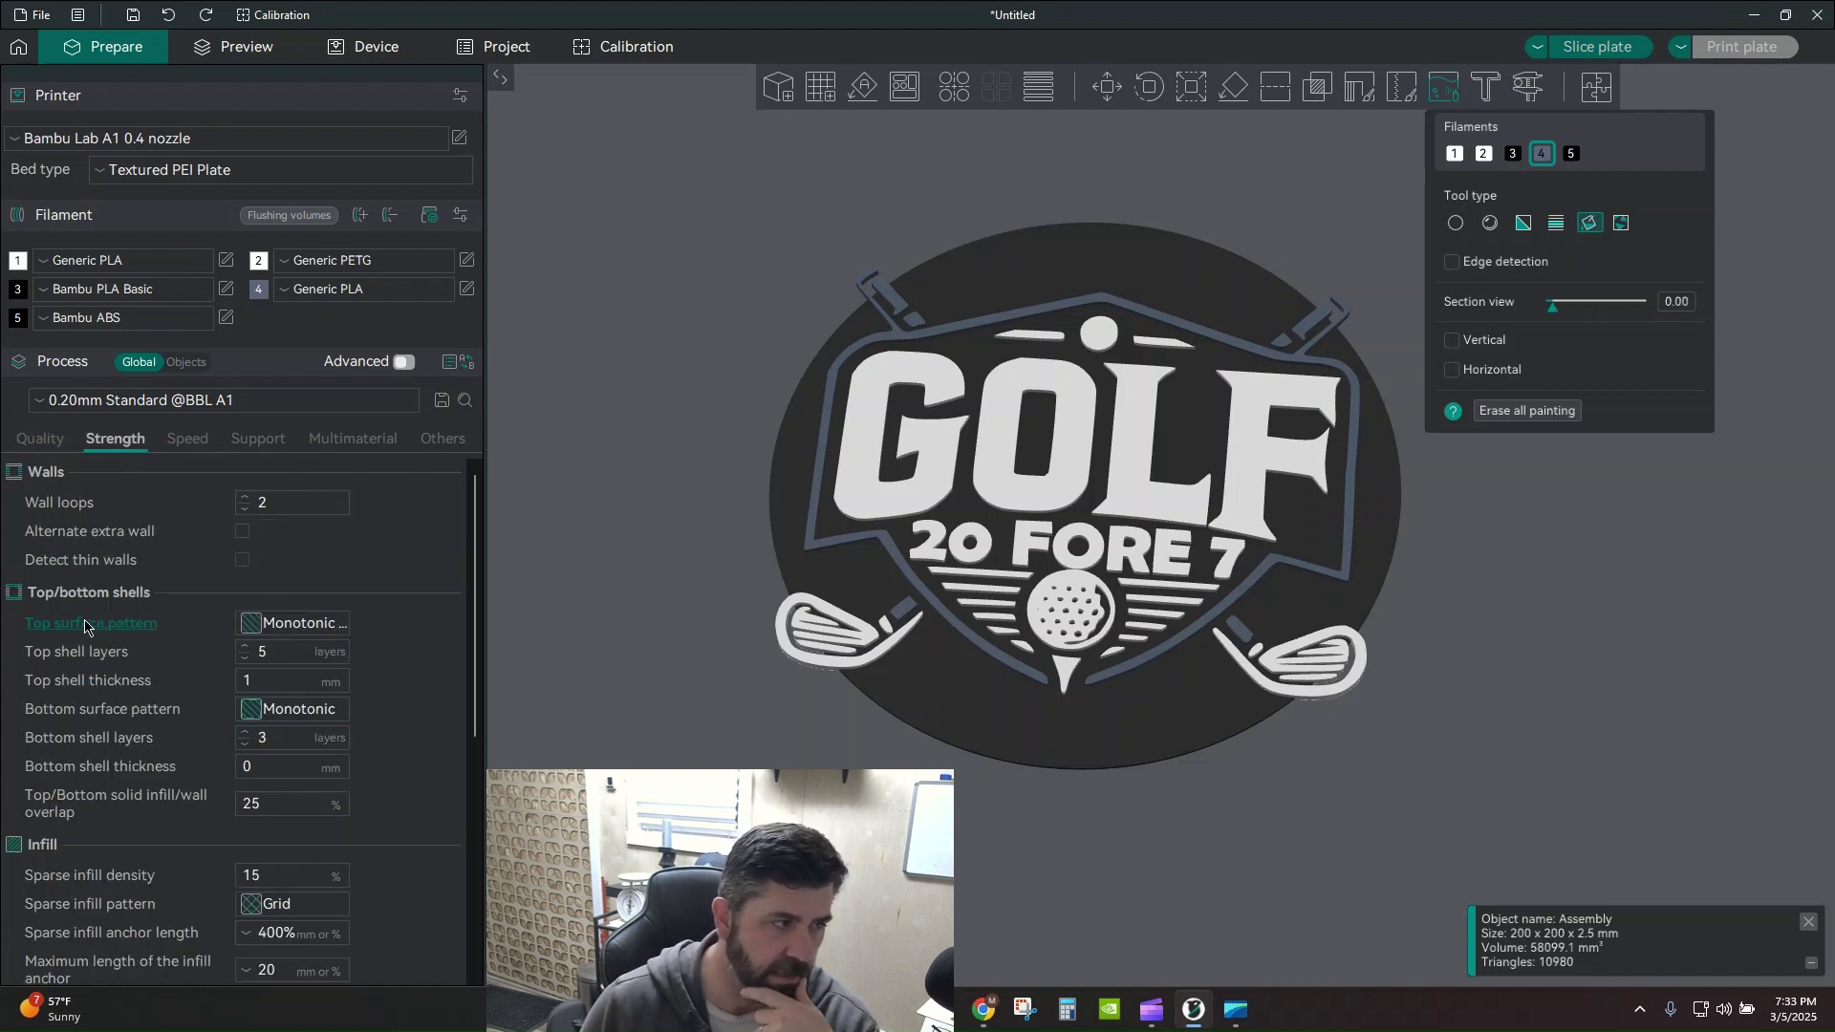
pyautogui.moveTo(86, 631)
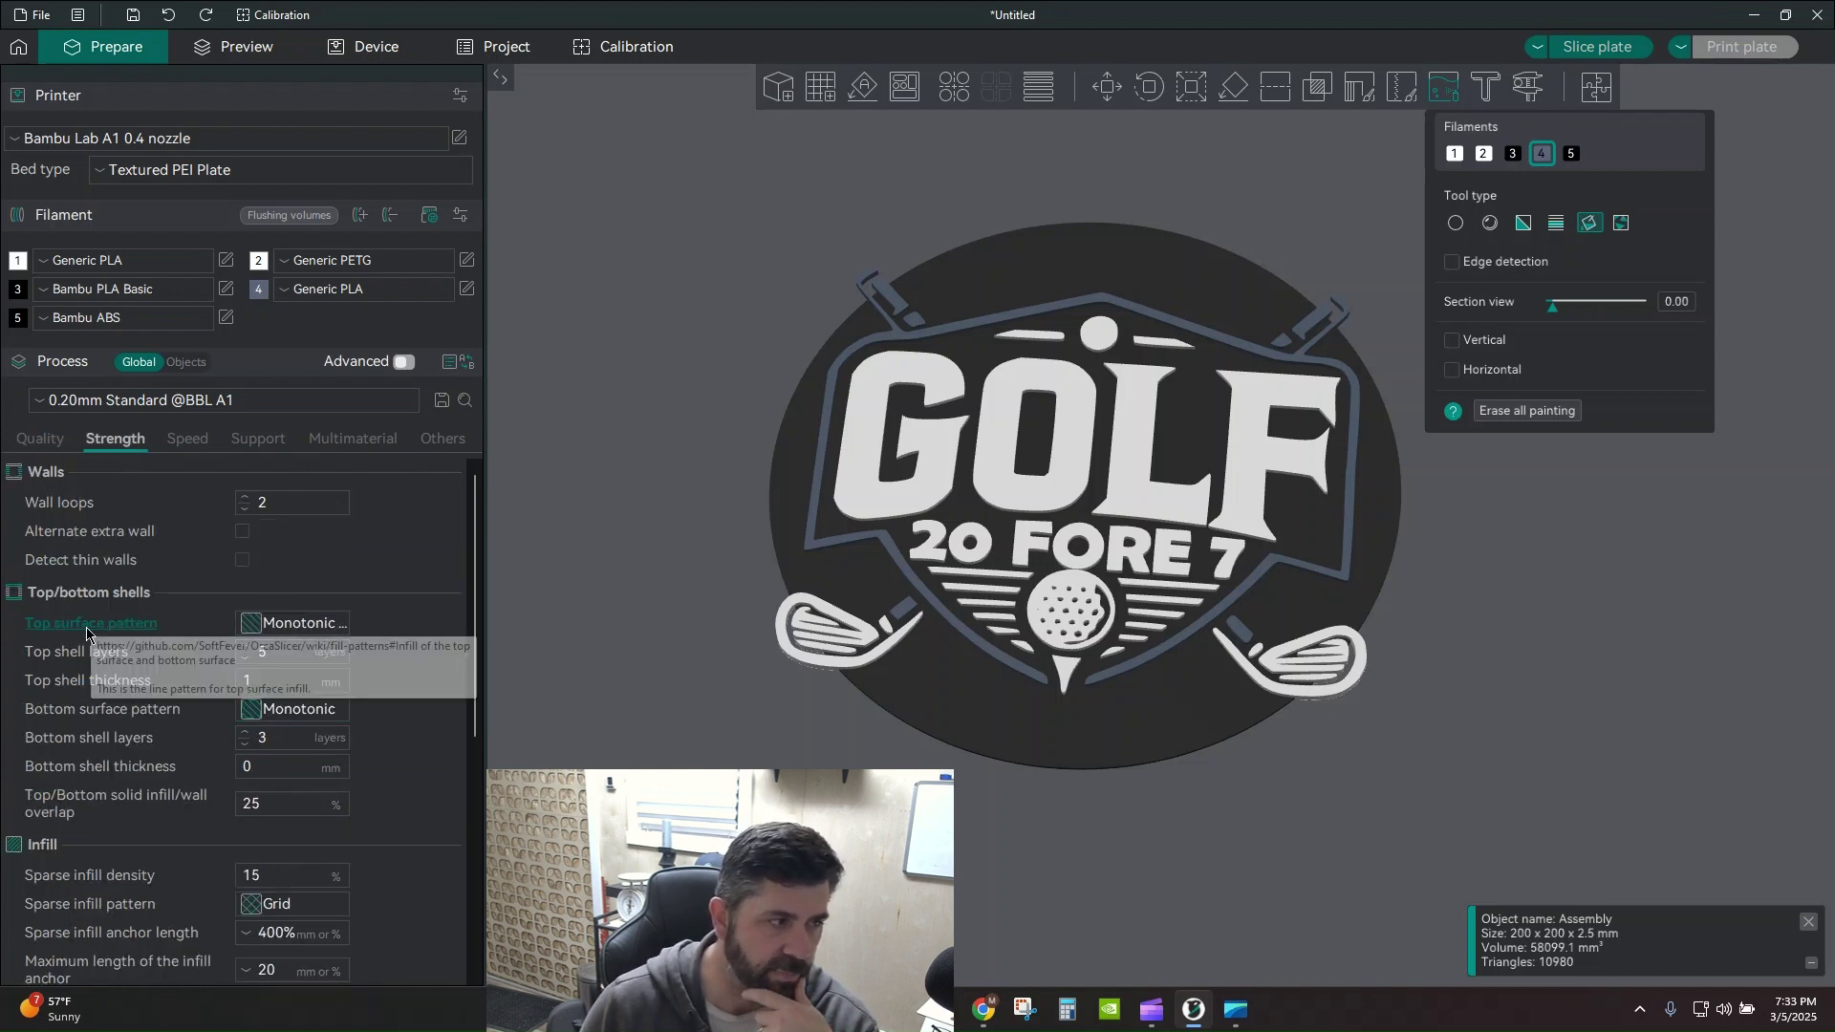
pyautogui.click(308, 632)
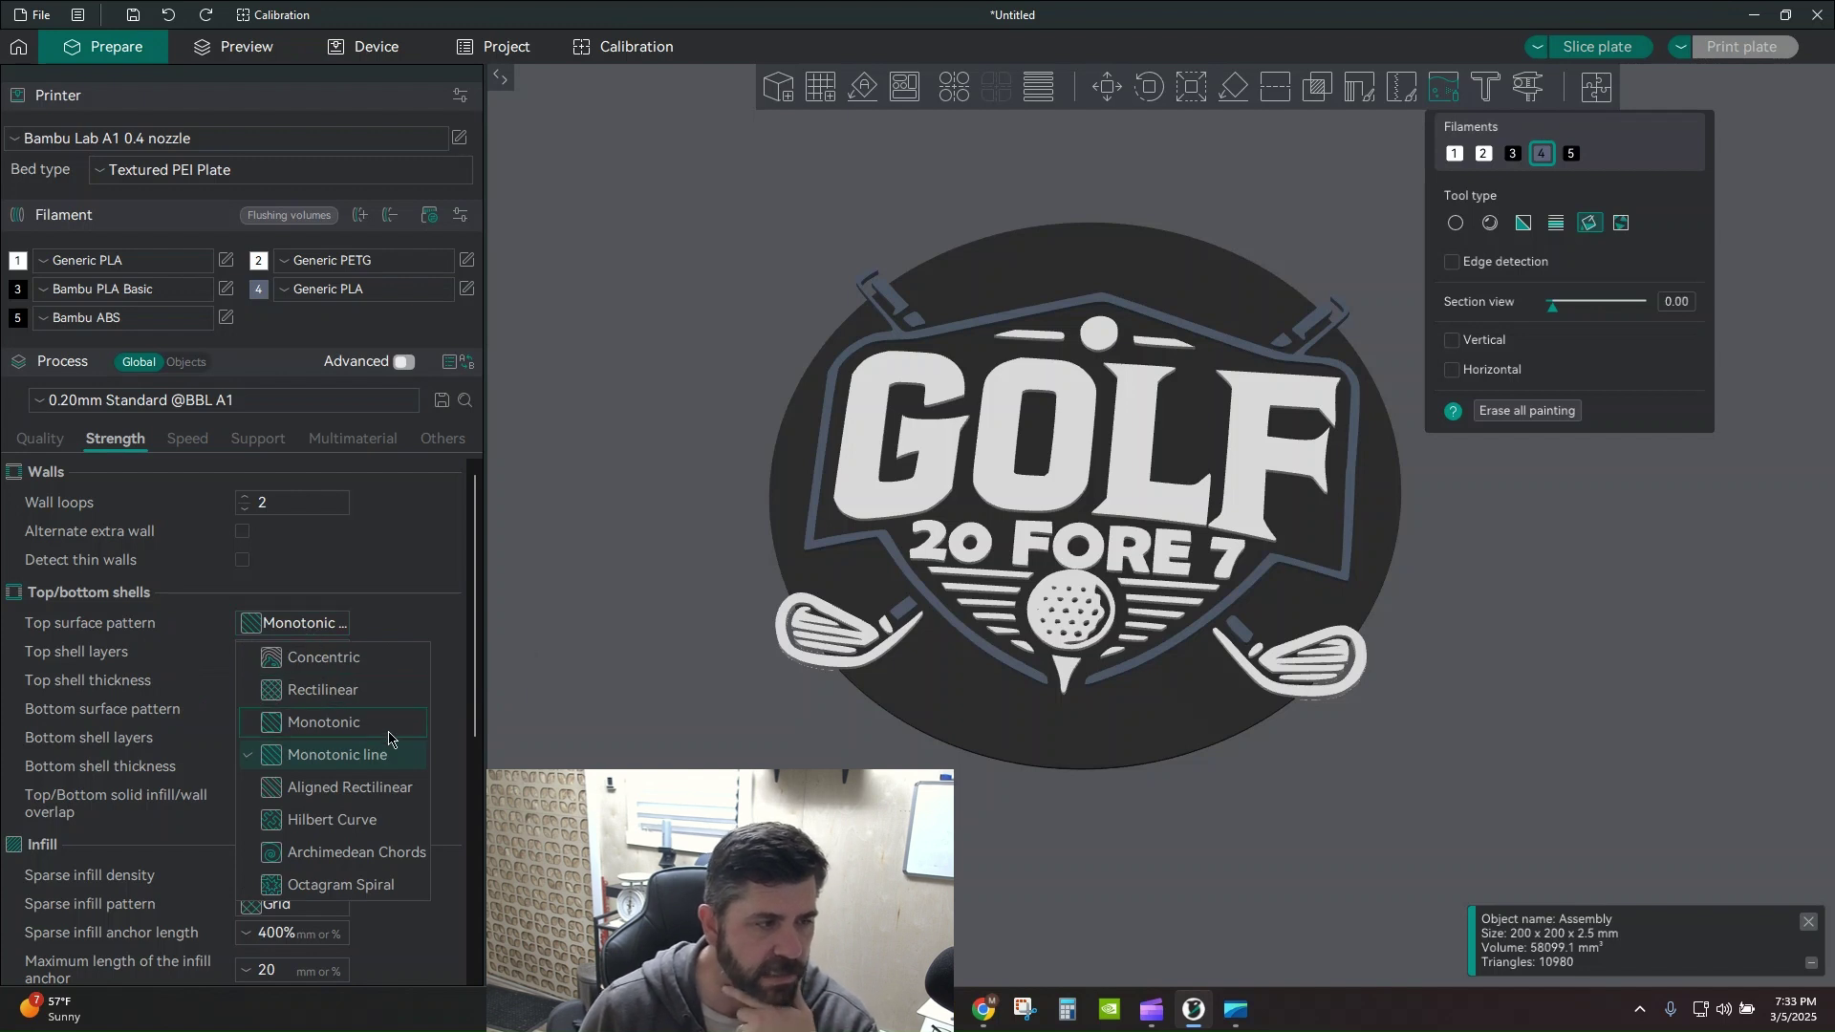
pyautogui.click(354, 823)
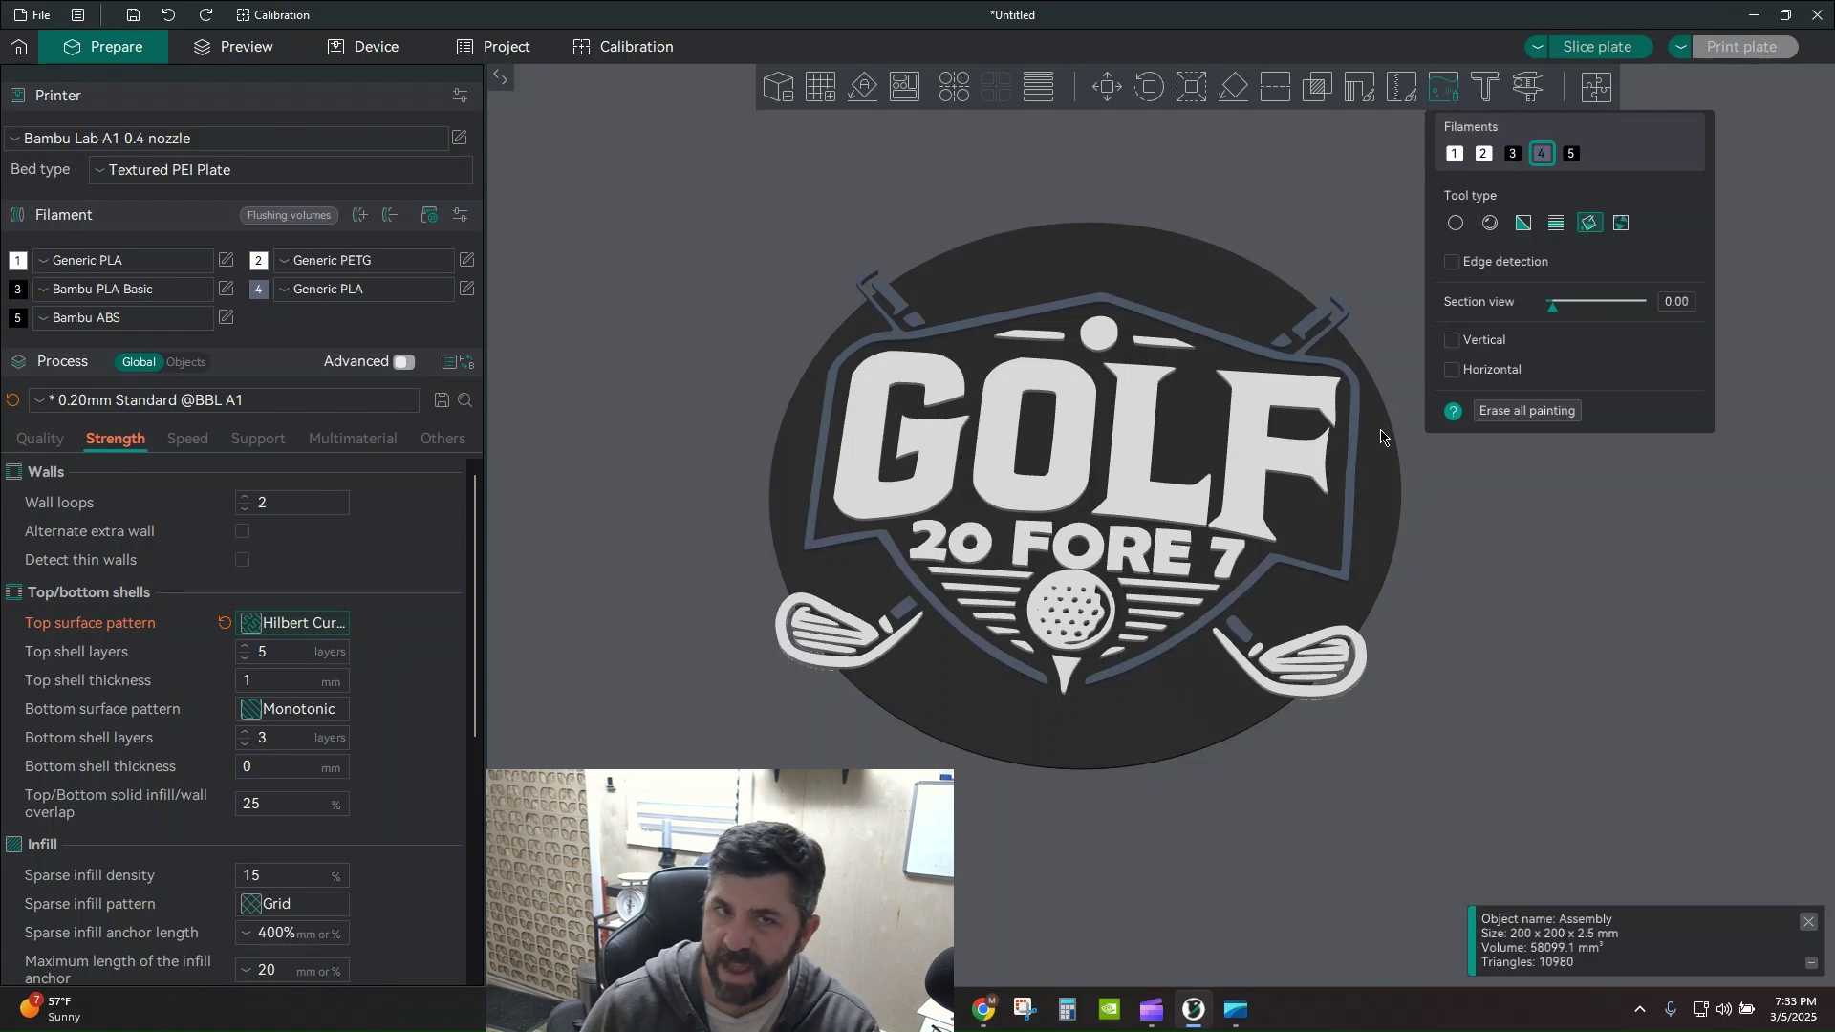
# - Slice the plate and zoom the preview in and out to check the Hilbert-curve top surfaces
pyautogui.click(1595, 49)
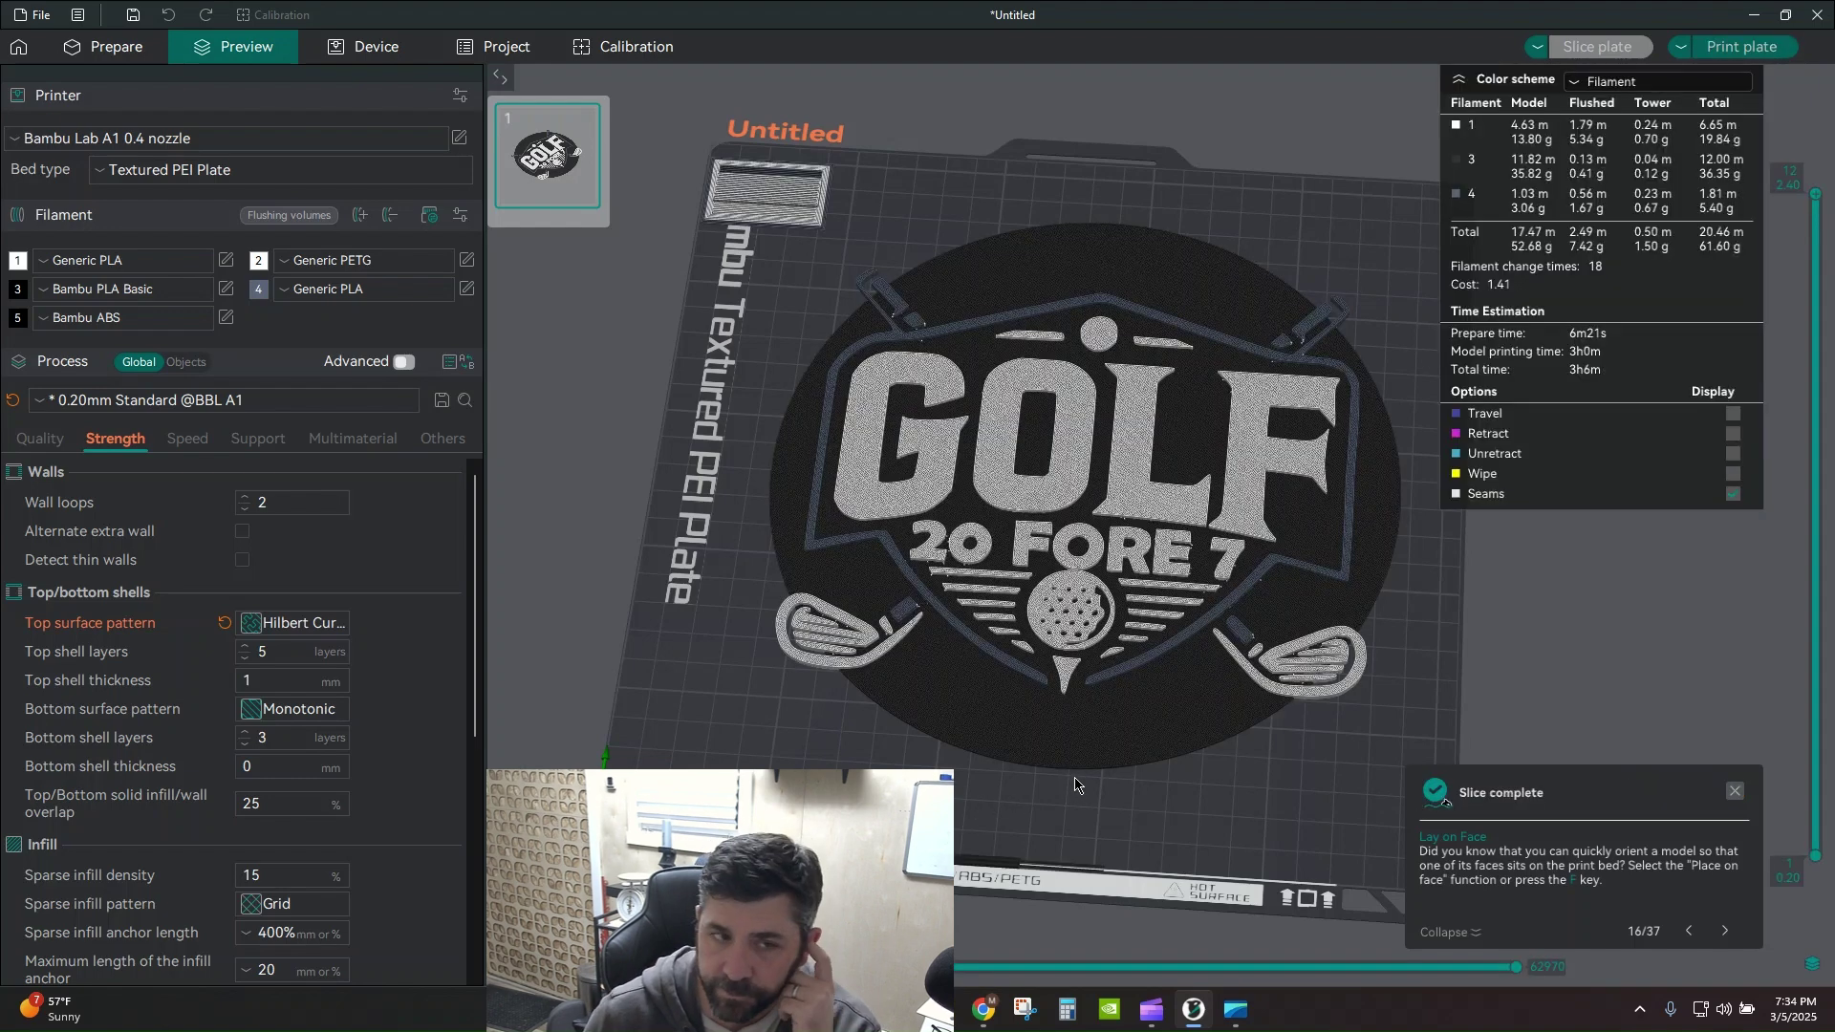
pyautogui.scroll(3, 1019, 478)
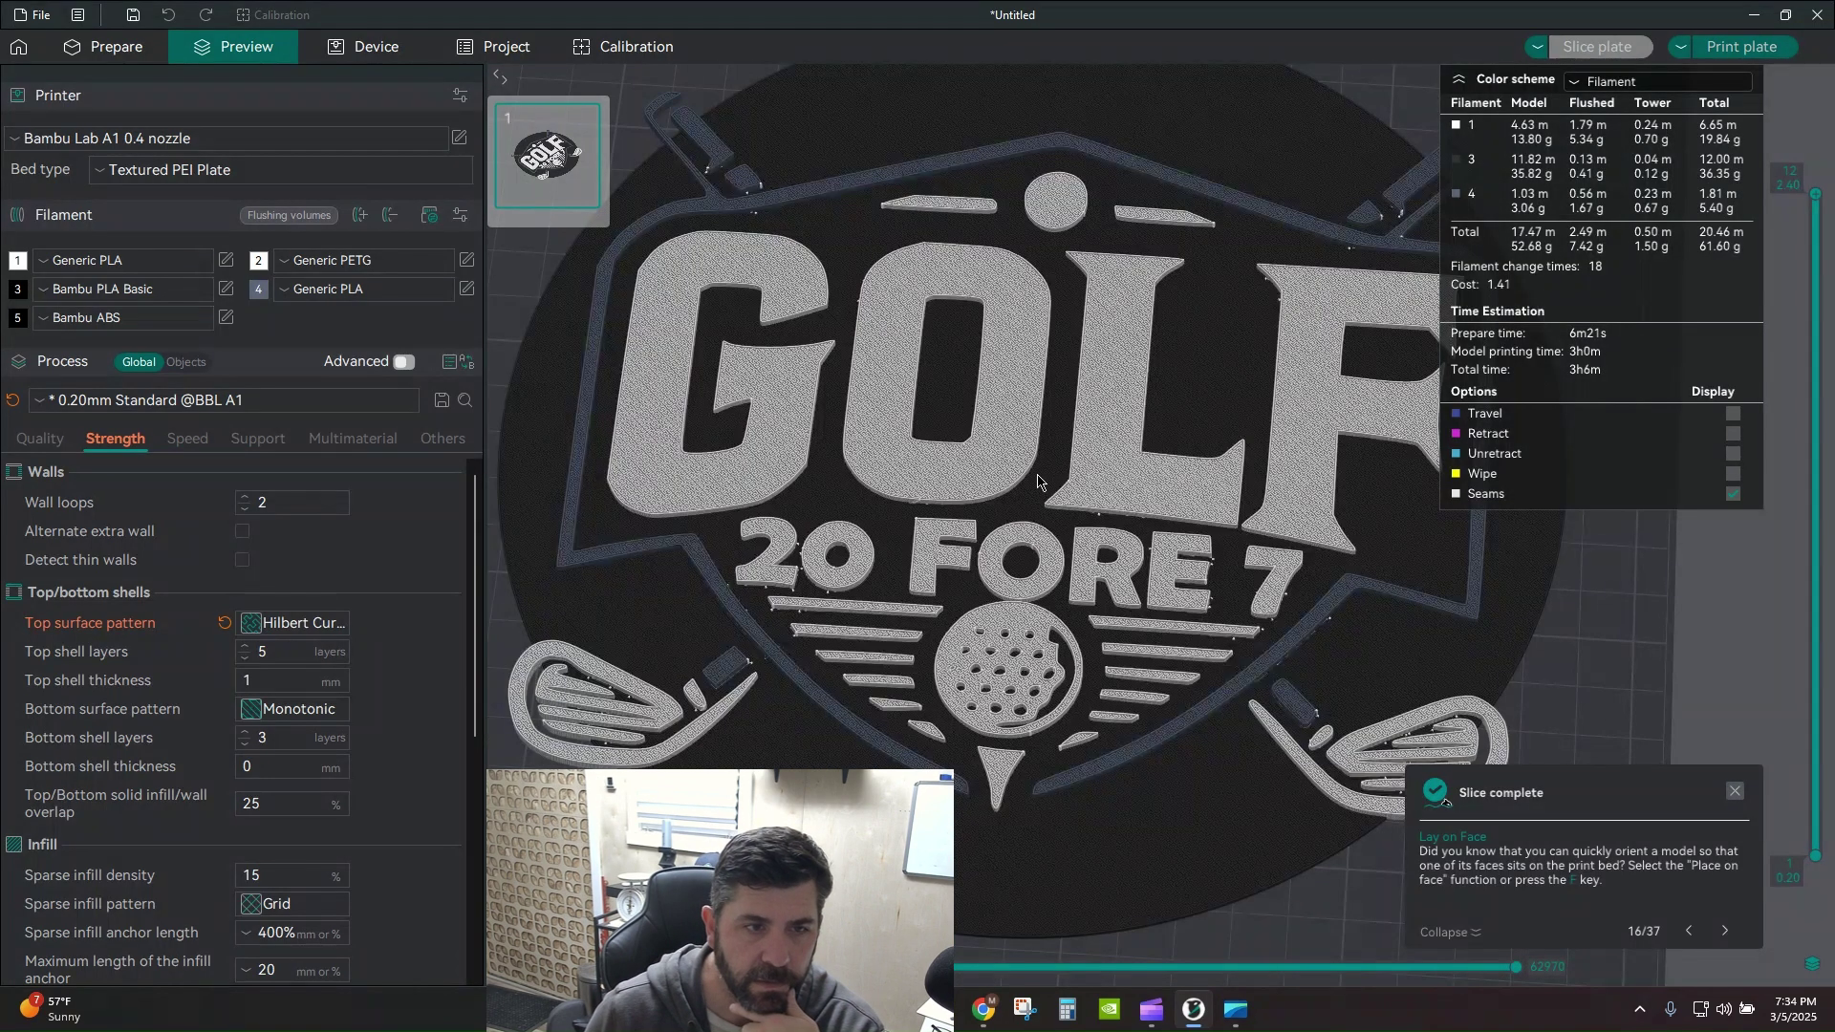
pyautogui.scroll(5, 1112, 426)
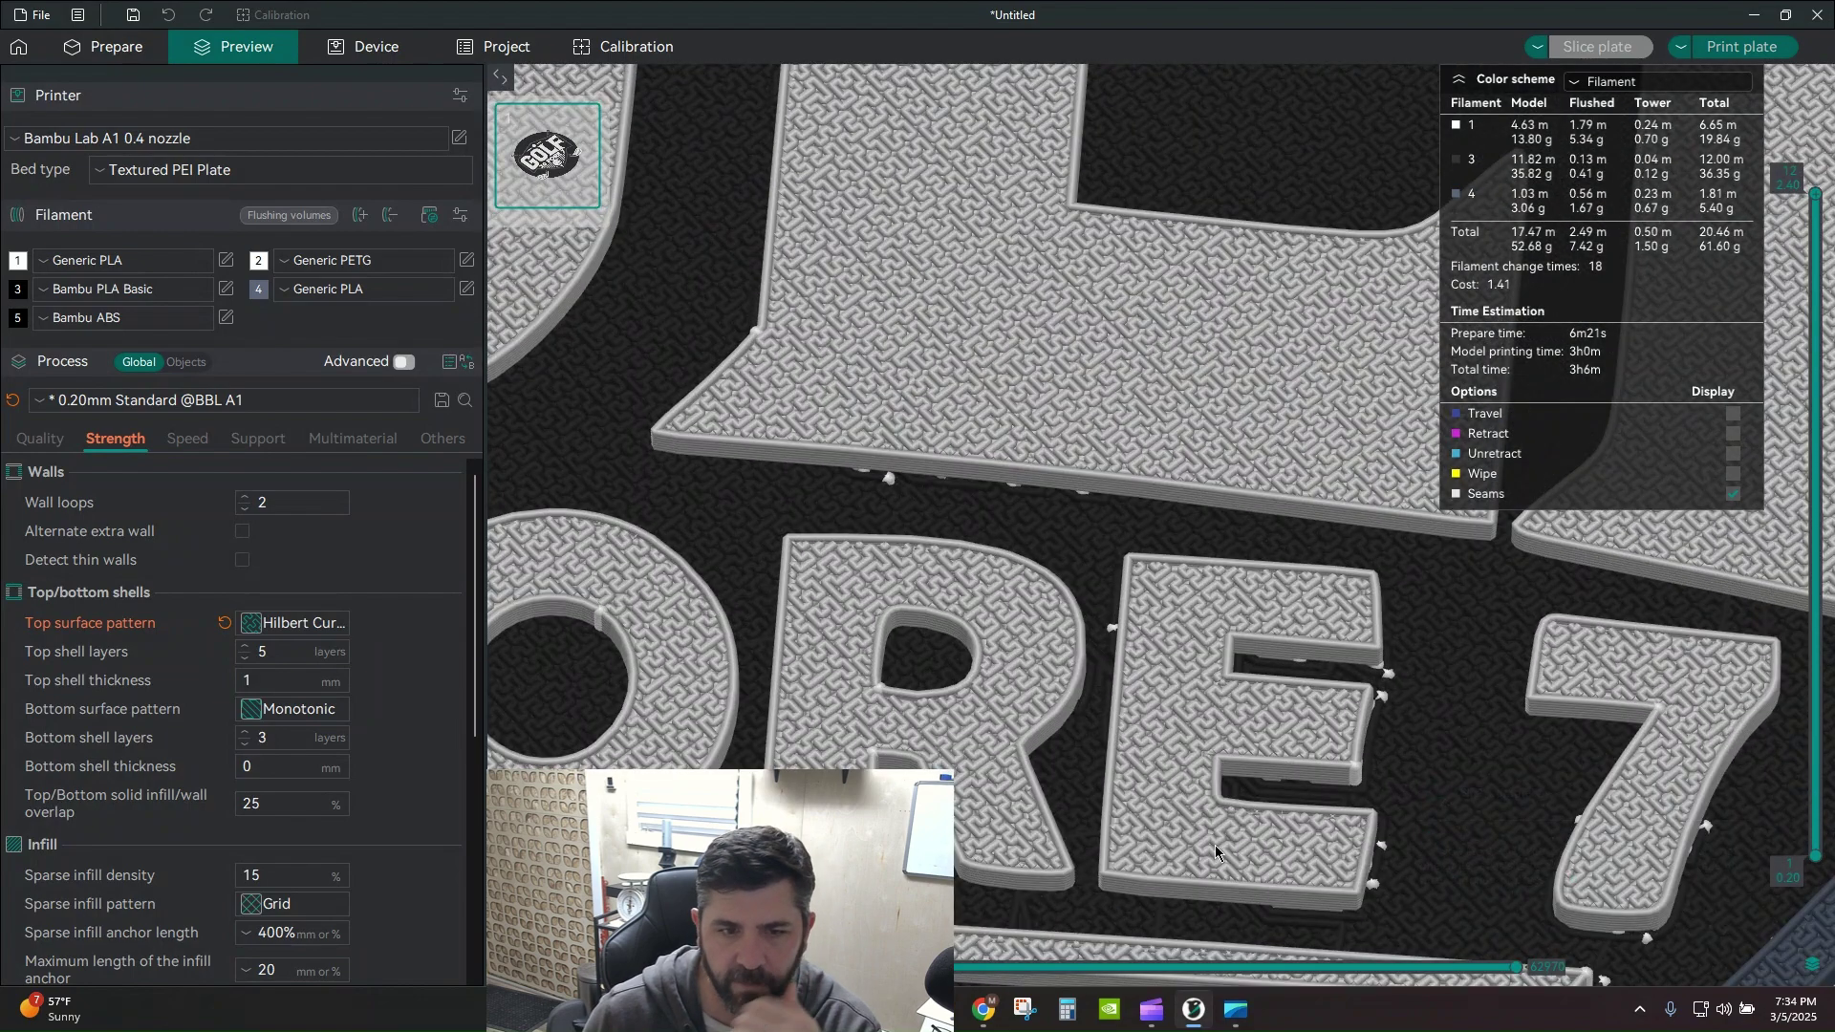
pyautogui.scroll(-4, 1132, 755)
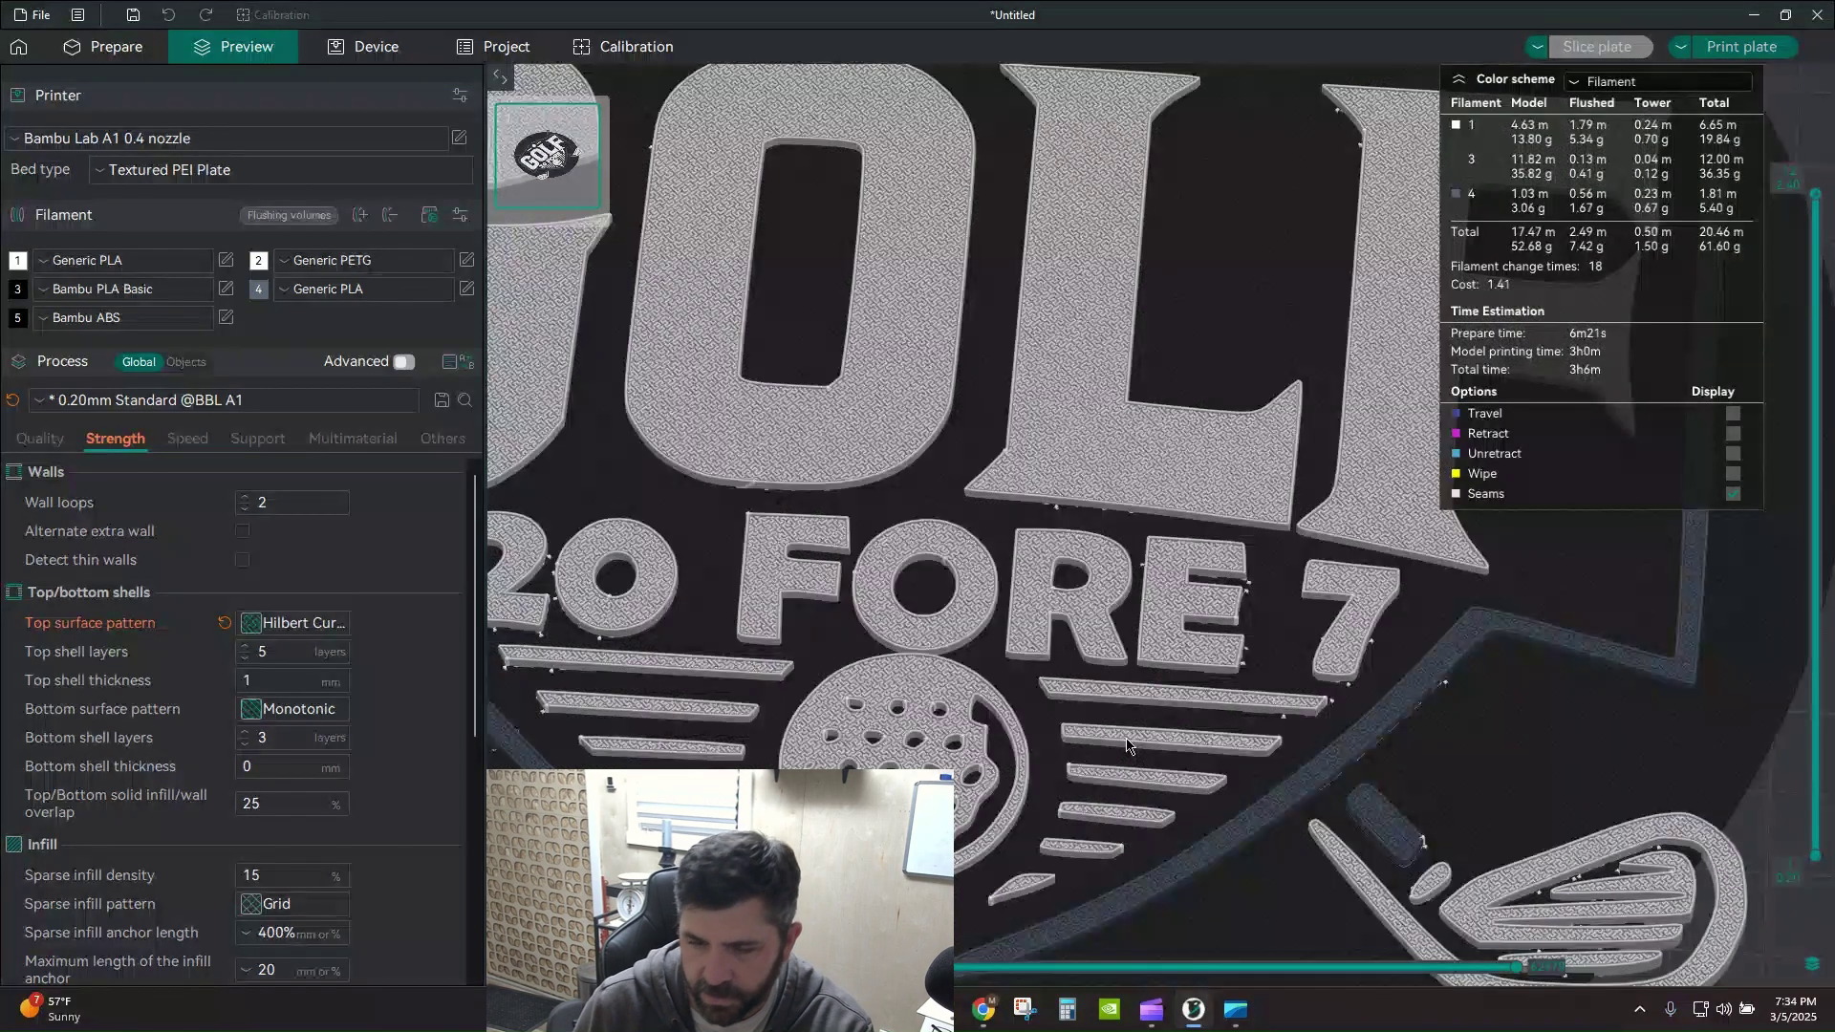
pyautogui.scroll(-2, 1116, 718)
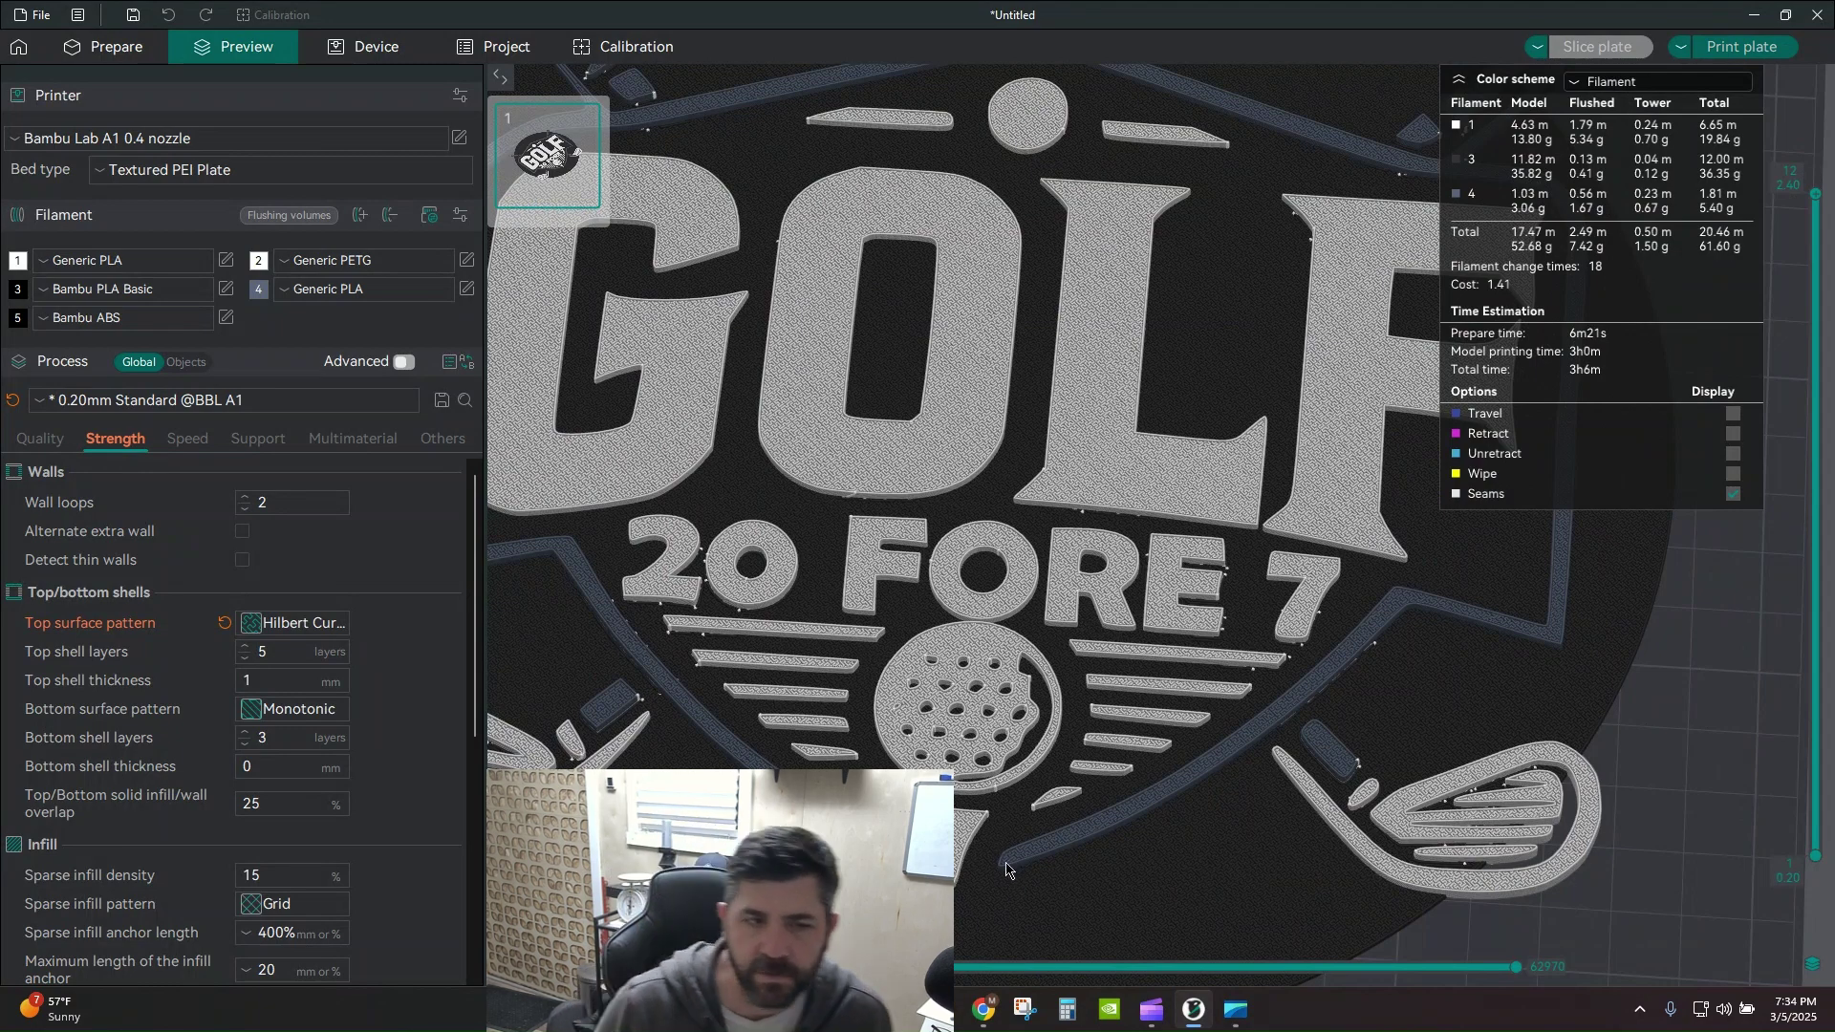
pyautogui.scroll(-2, 1051, 784)
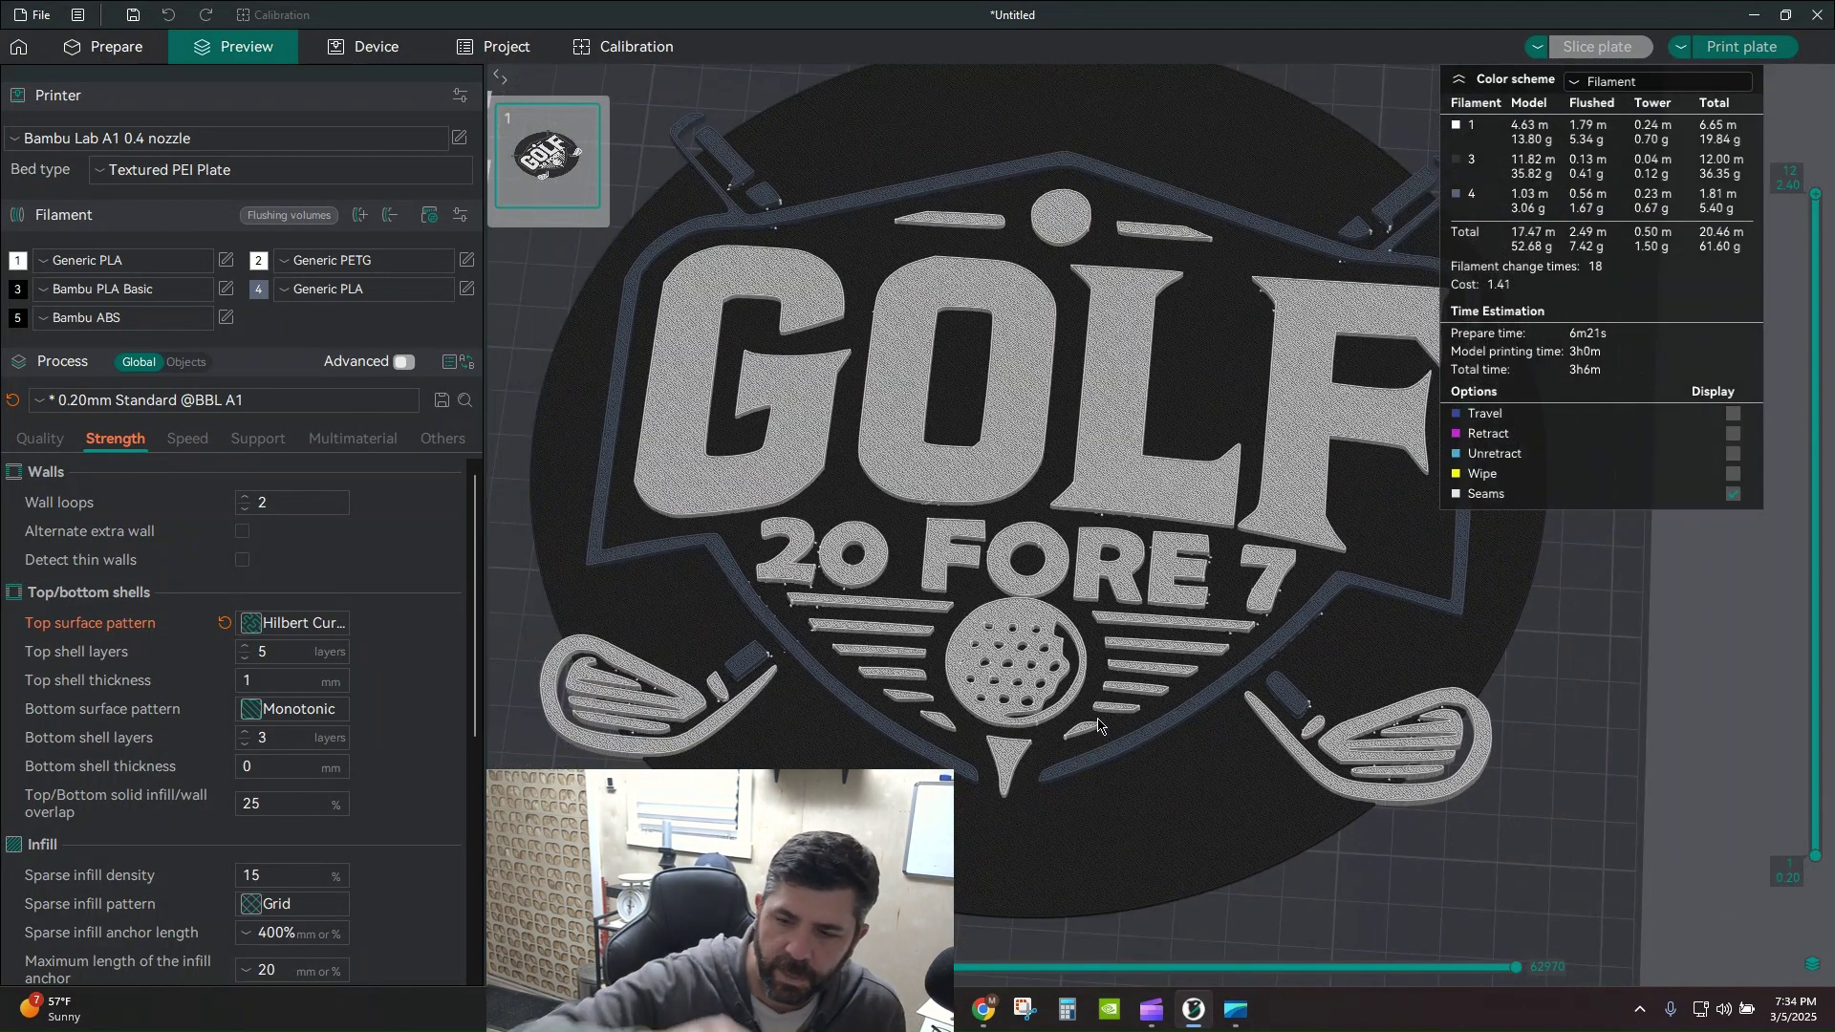